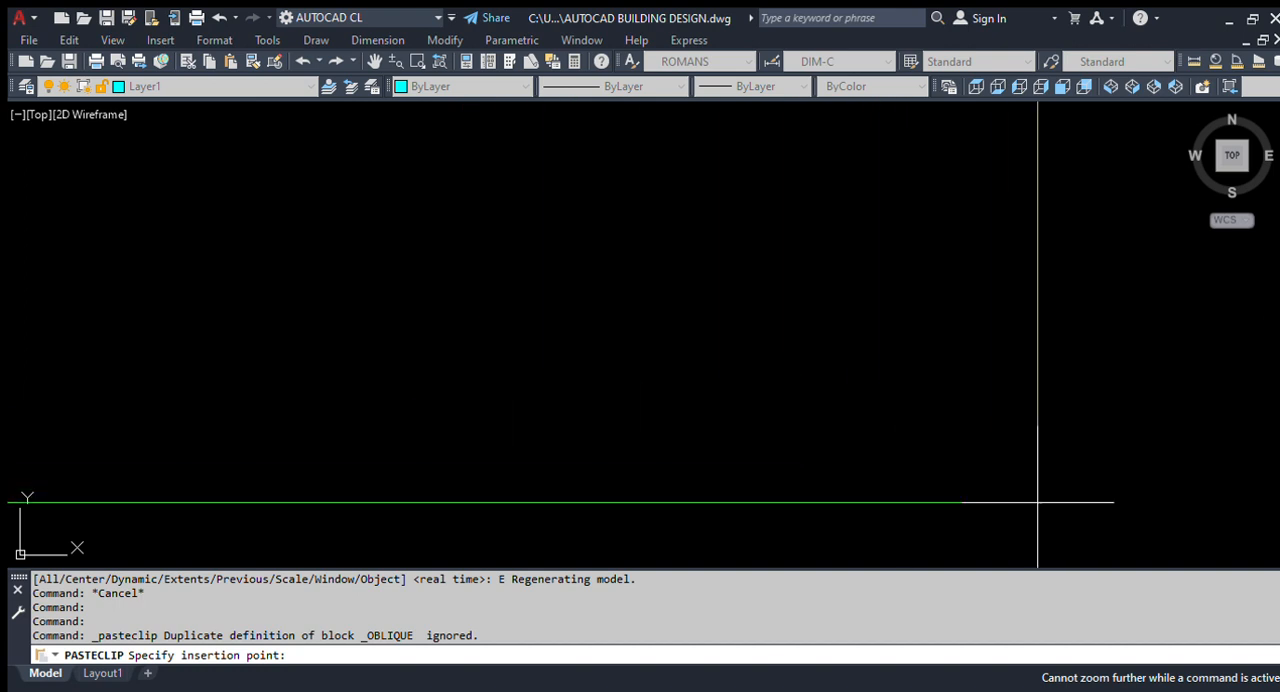
# - Place the copied line and angle command exercises in model space and show the full drawing extents
pyautogui.click(1121, 518)
pyautogui.write('z')
pyautogui.press('Return')
pyautogui.write('e')
pyautogui.press('Return')
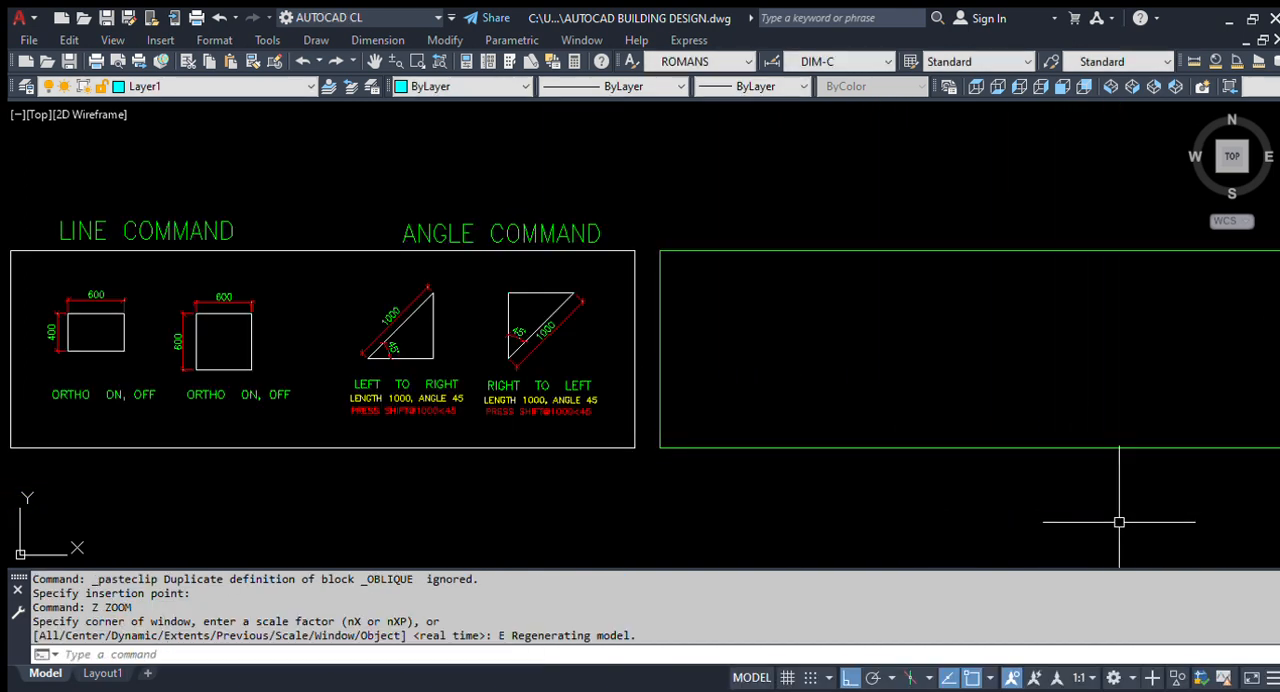
# - Examine the line and angle command exercises, highlighting the hypotenuse of the left-to-right triangle
pyautogui.moveTo(514, 429); pyautogui.dragTo(566, 449, button='middle')
pyautogui.scroll(5, 106, 343)
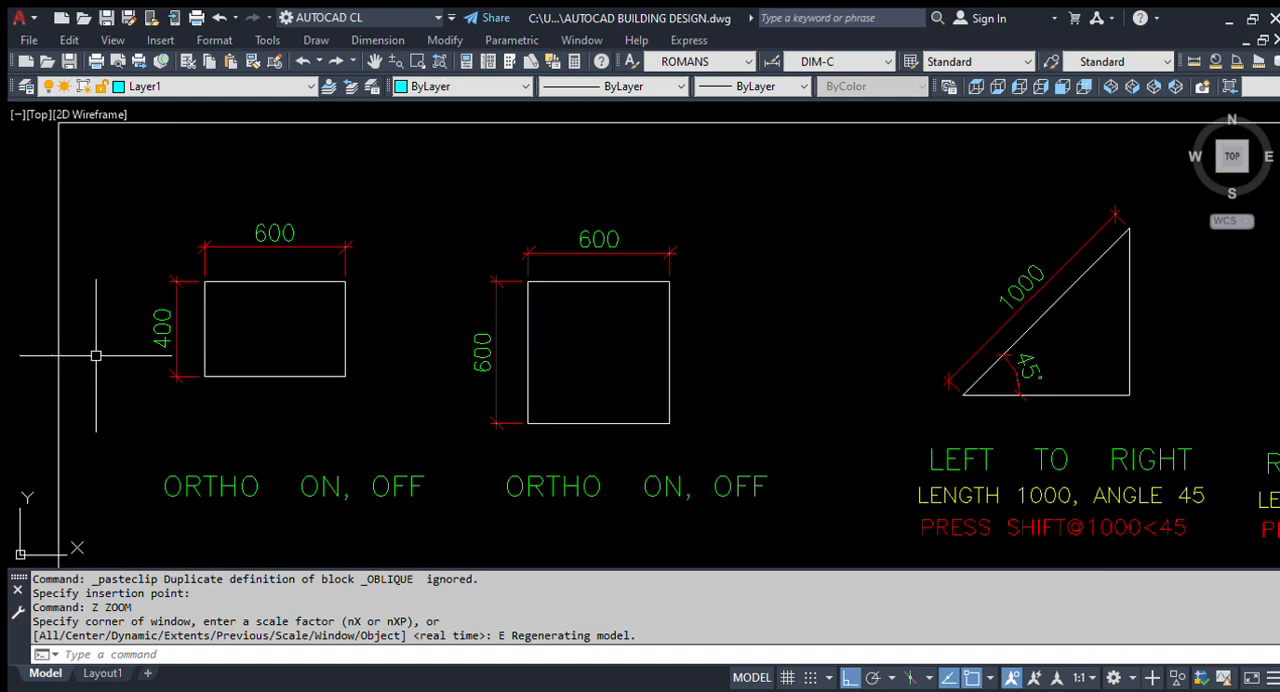
pyautogui.scroll(-5, 243, 366)
pyautogui.scroll(2, 280, 387)
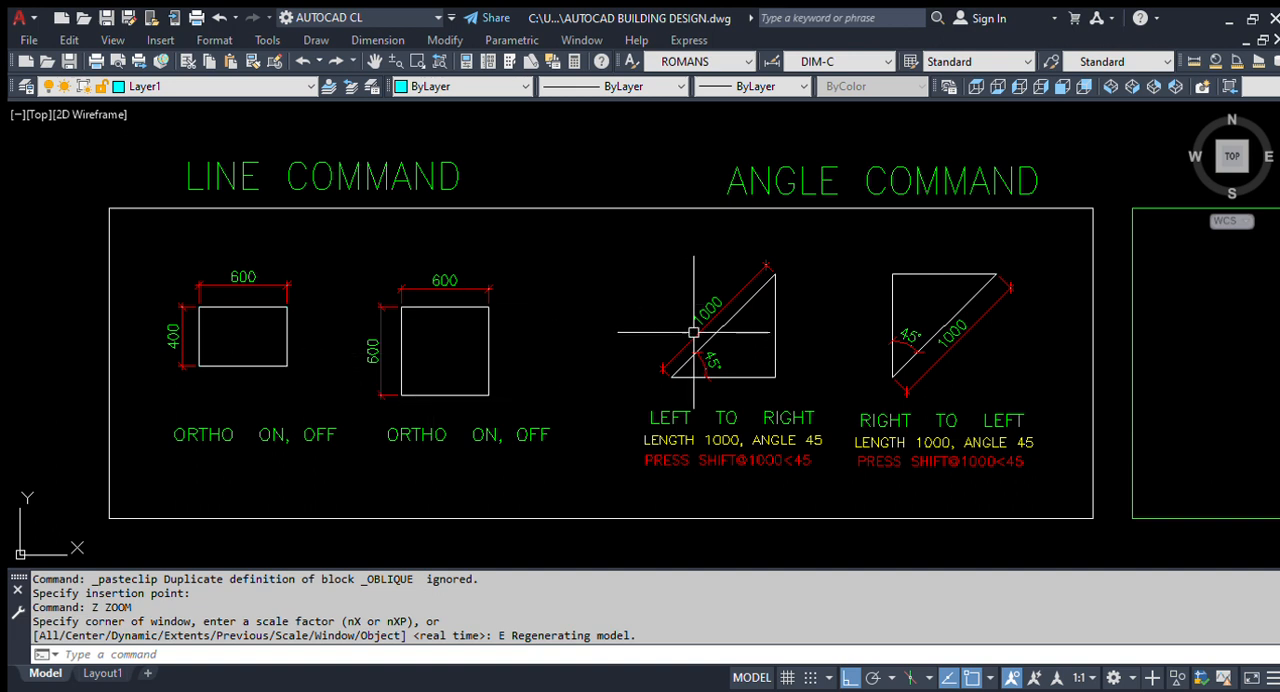
pyautogui.moveTo(918, 418); pyautogui.dragTo(833, 411, button='middle')
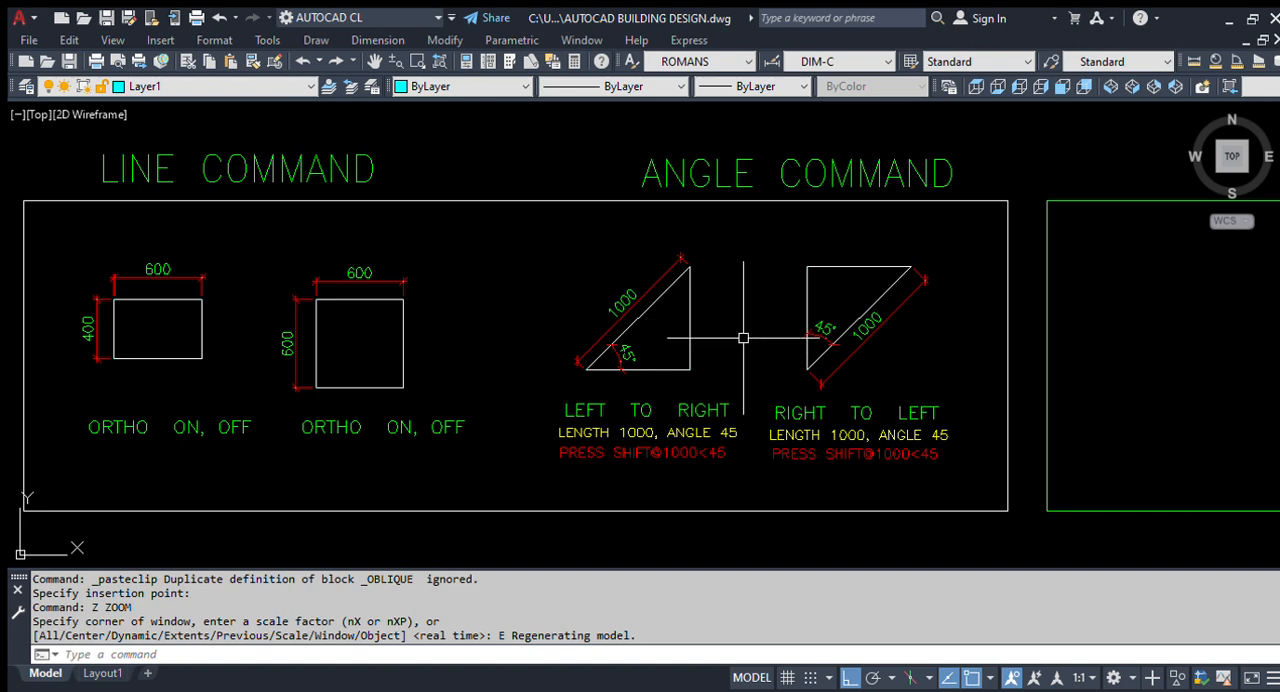
pyautogui.scroll(4, 620, 357)
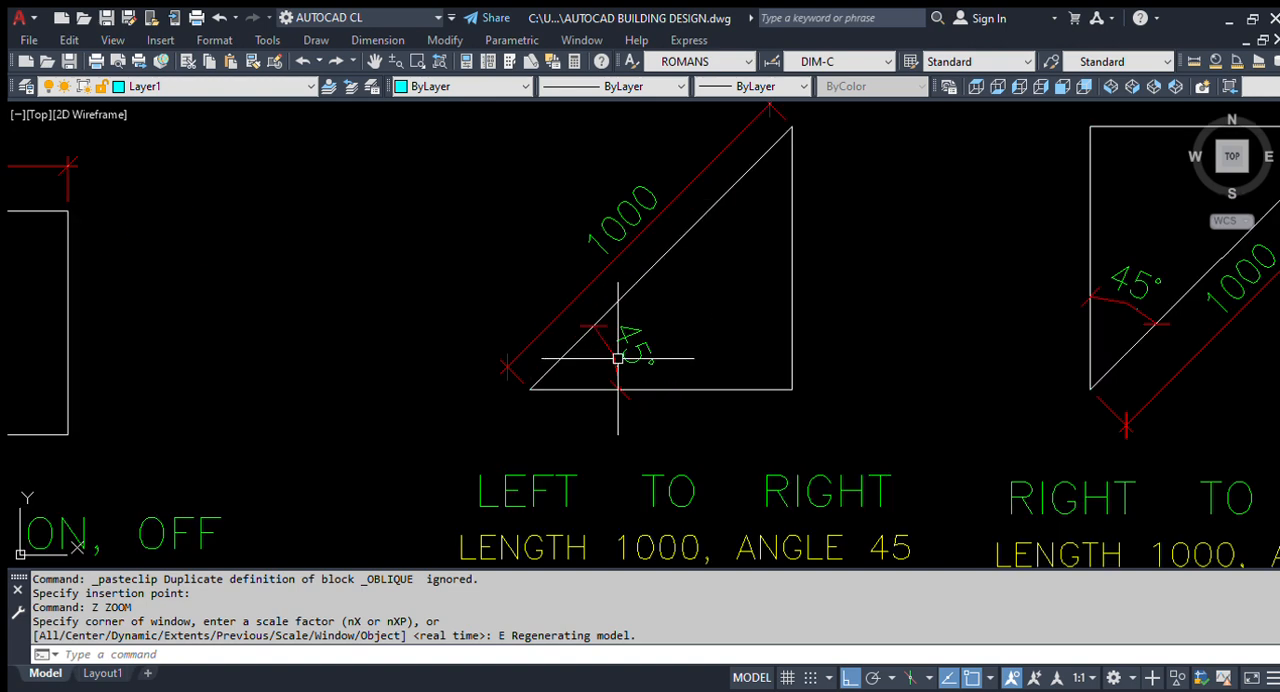
pyautogui.click(657, 258)
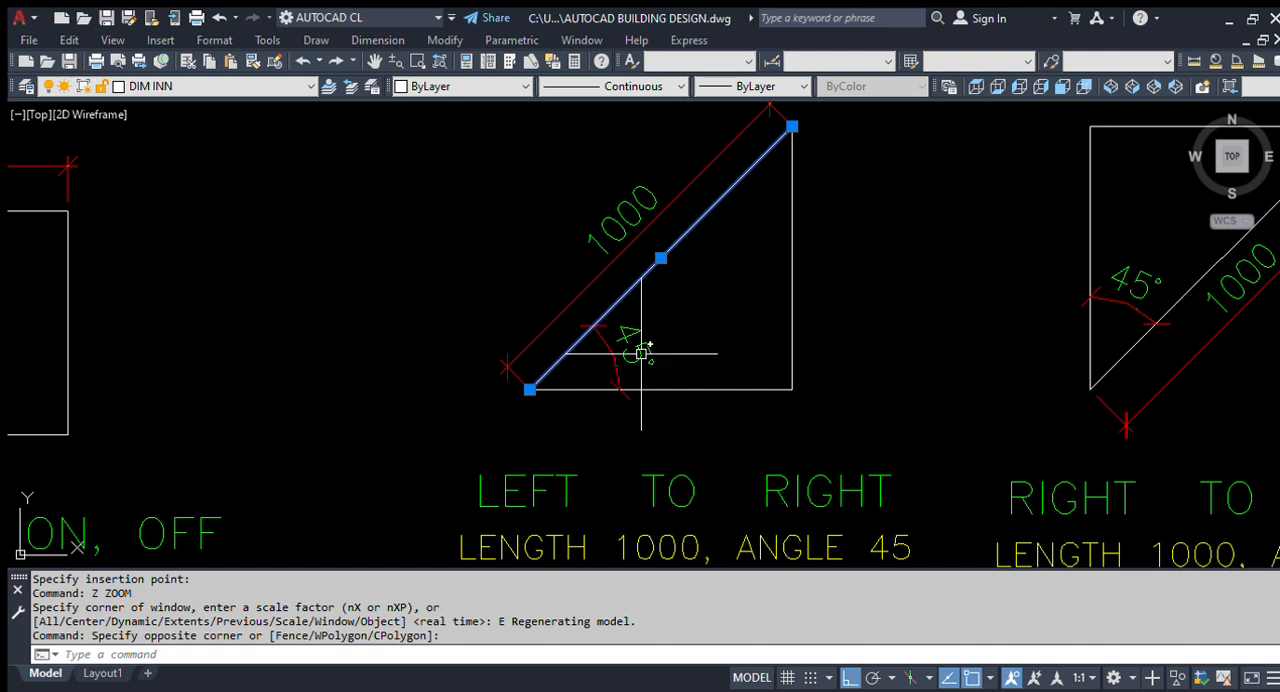
pyautogui.scroll(-2, 575, 355)
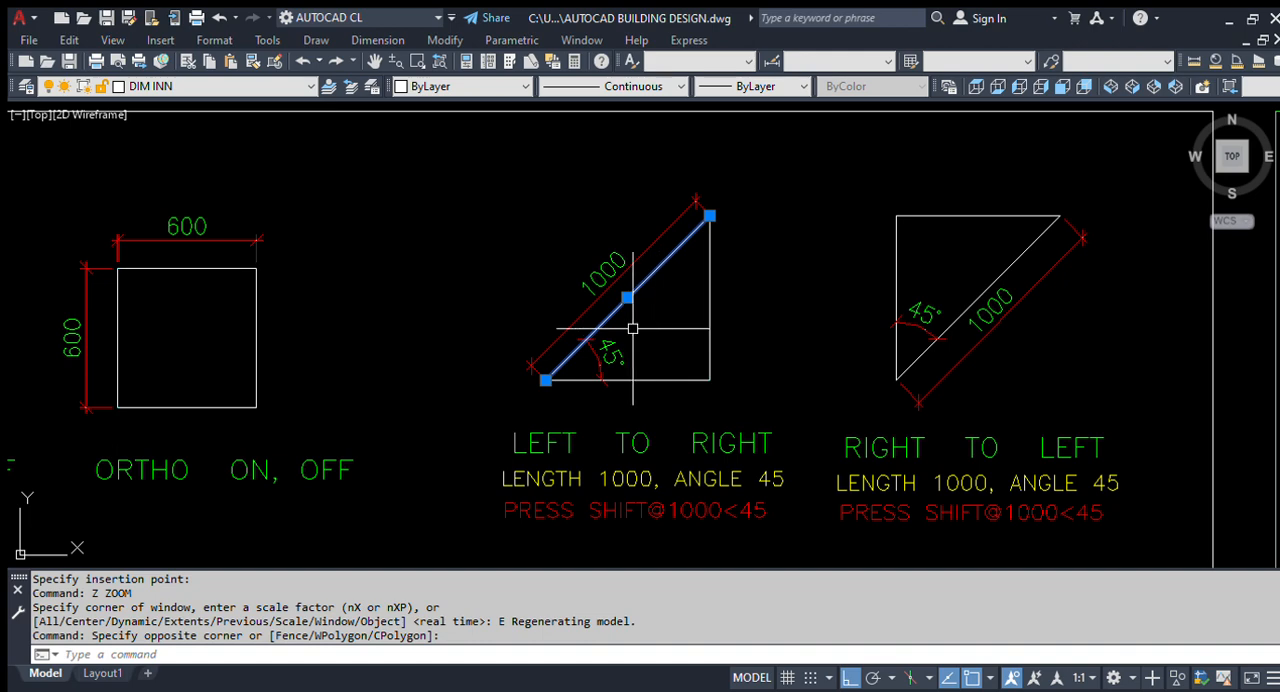
pyautogui.scroll(-3, 498, 350)
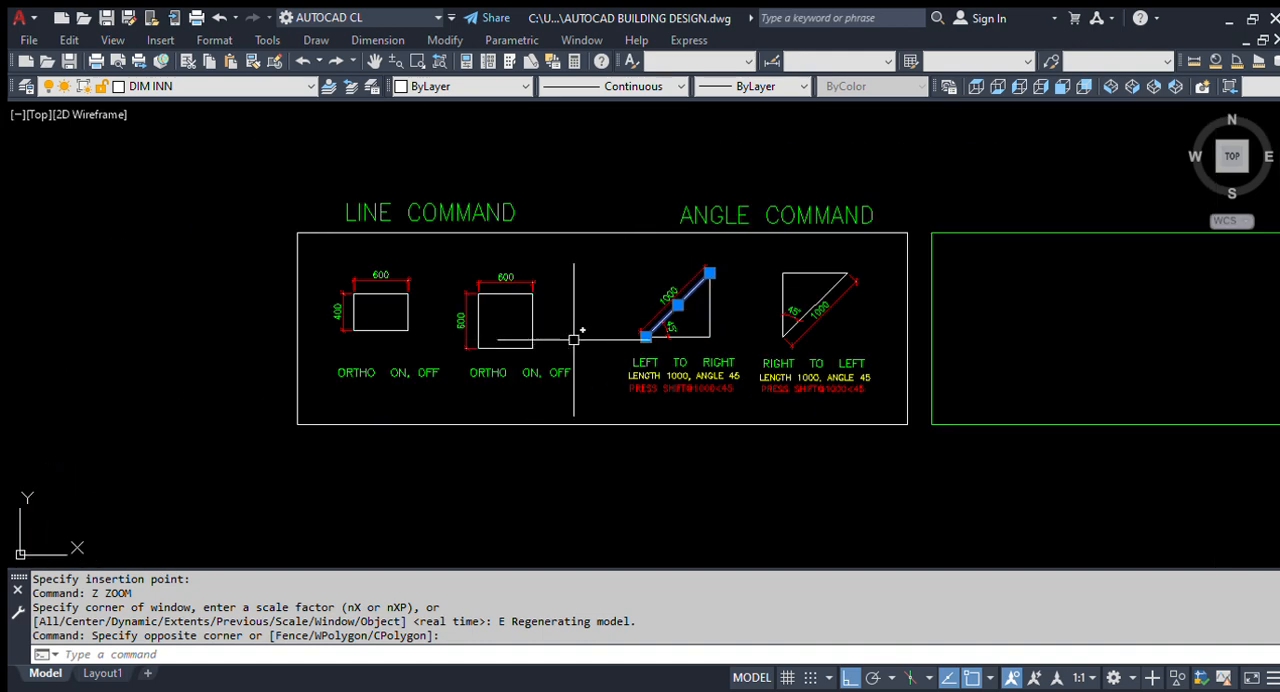
pyautogui.scroll(2, 440, 326)
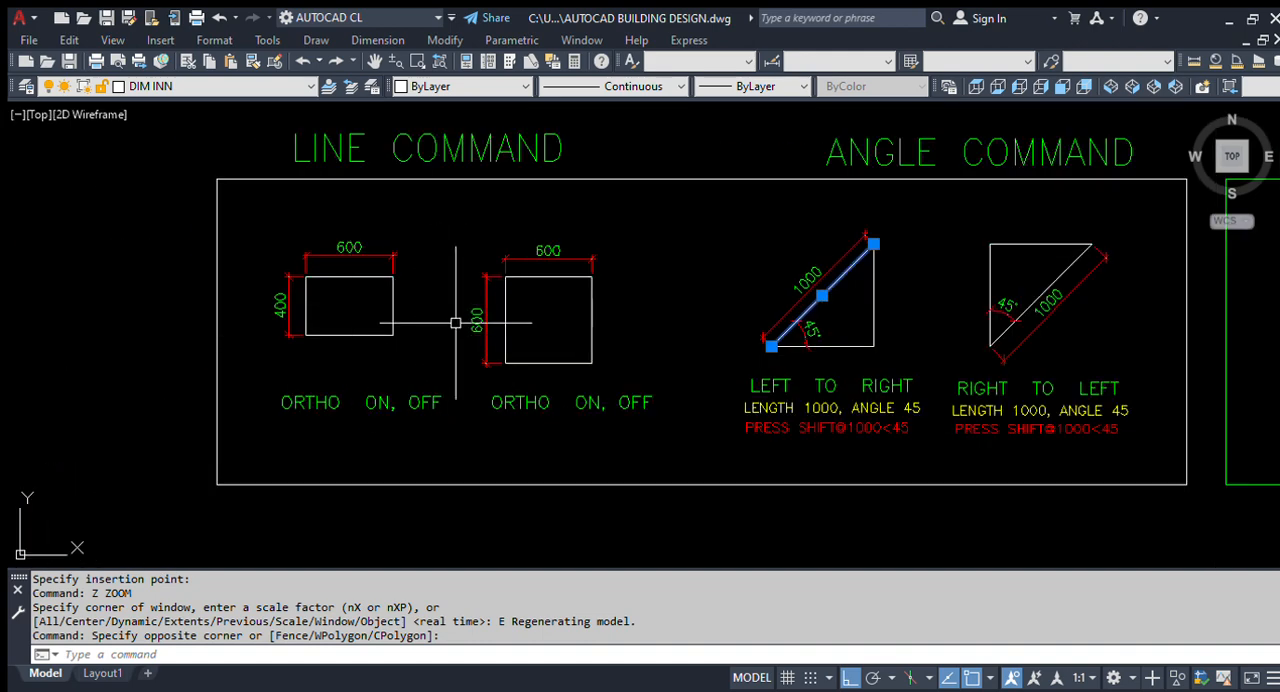
pyautogui.press('Escape')
# - Highlight the two dimensioned rectangles under the line command heading, and clear the selection
pyautogui.scroll(2, 559, 338)
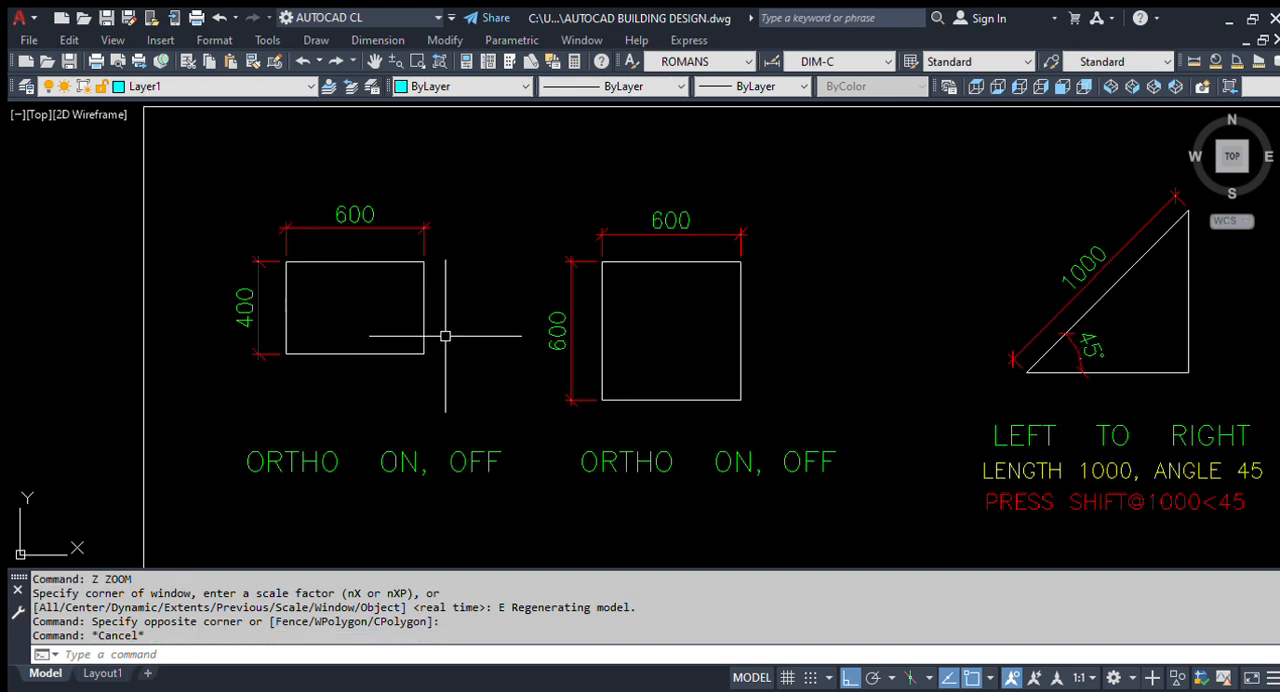
pyautogui.click(760, 335)
pyautogui.click(243, 203)
pyautogui.scroll(-3, 258, 262)
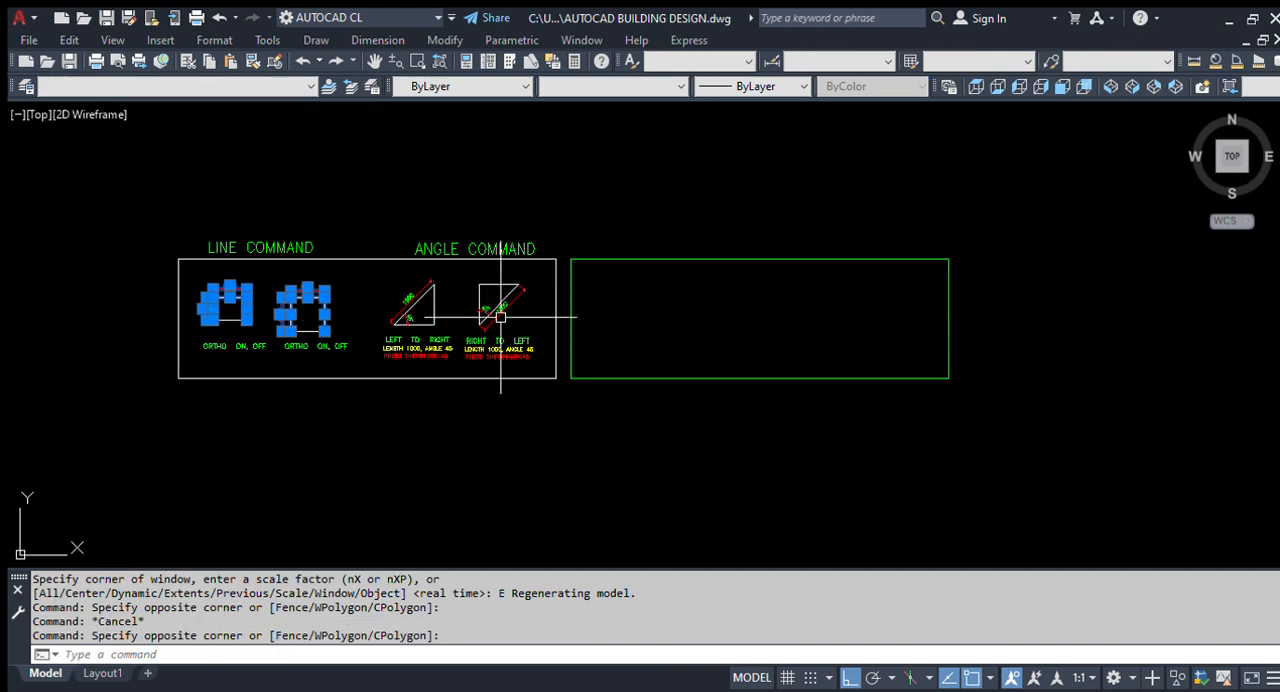
pyautogui.scroll(3, 348, 309)
pyautogui.press('Escape')
pyautogui.press('Escape')
# - Highlight both angle triangles and both rectangles with their labels, and examine the rectangles' dimensions up close
pyautogui.click(354, 215)
pyautogui.click(826, 452)
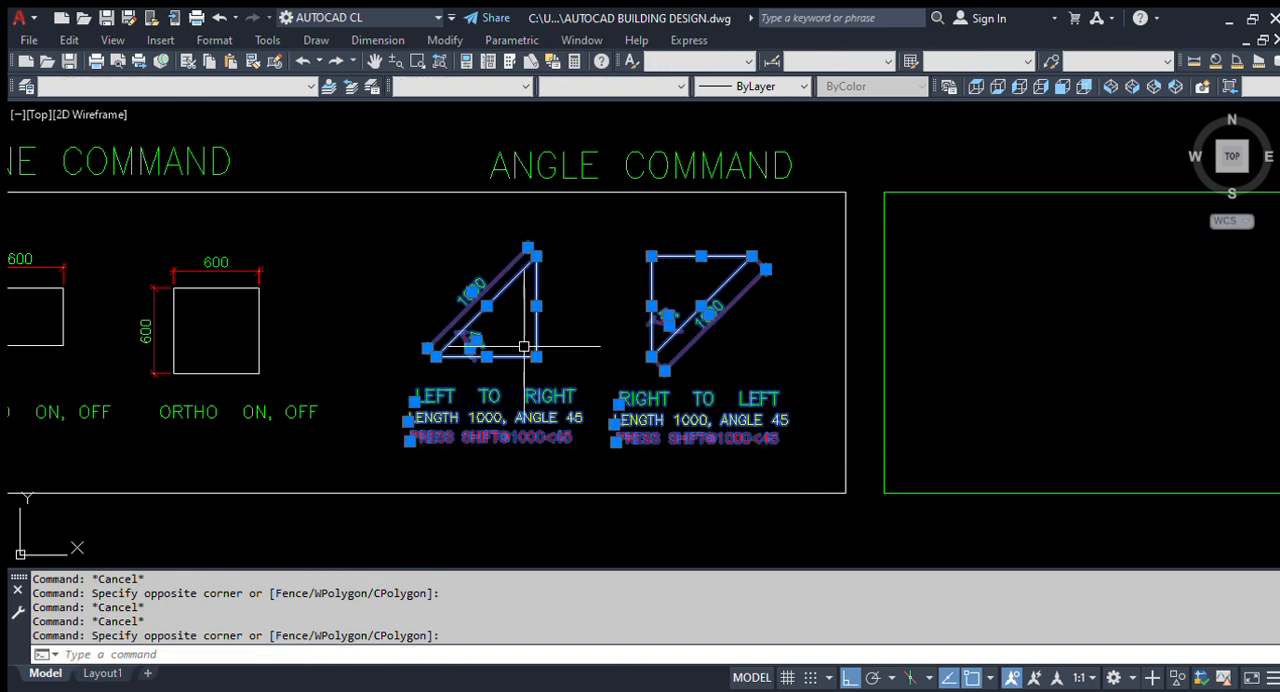
pyautogui.moveTo(353, 361); pyautogui.dragTo(463, 372, button='middle')
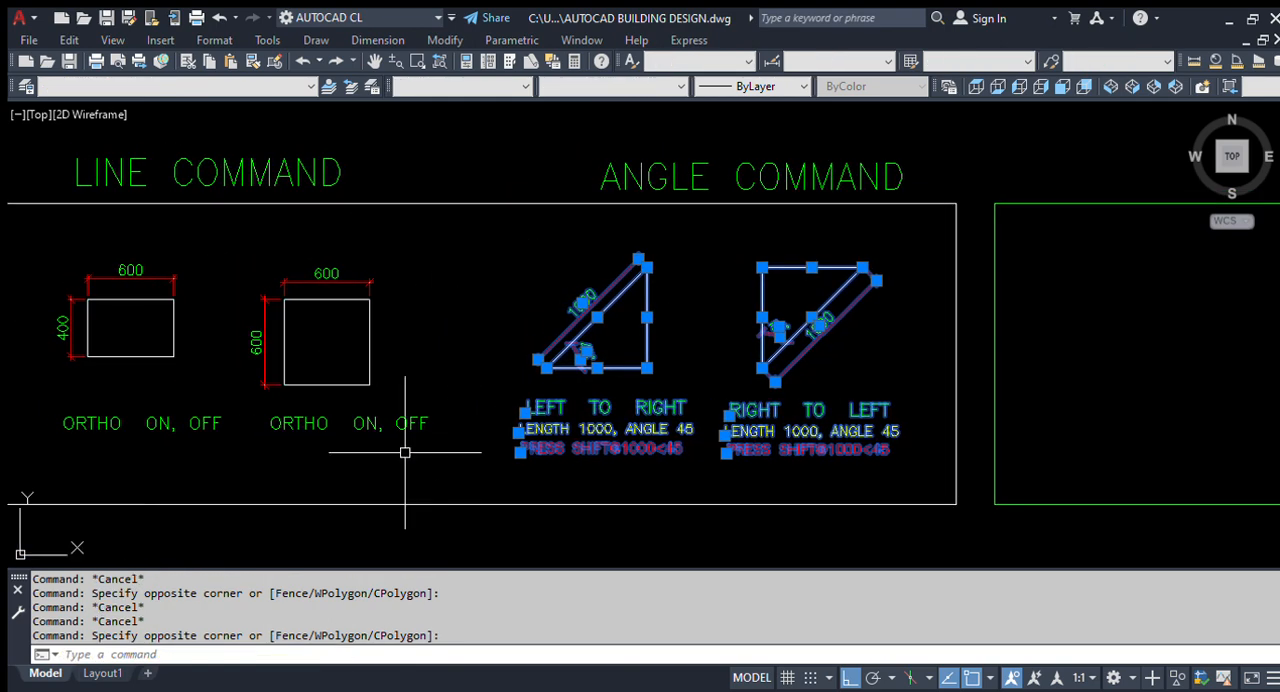
pyautogui.click(440, 435)
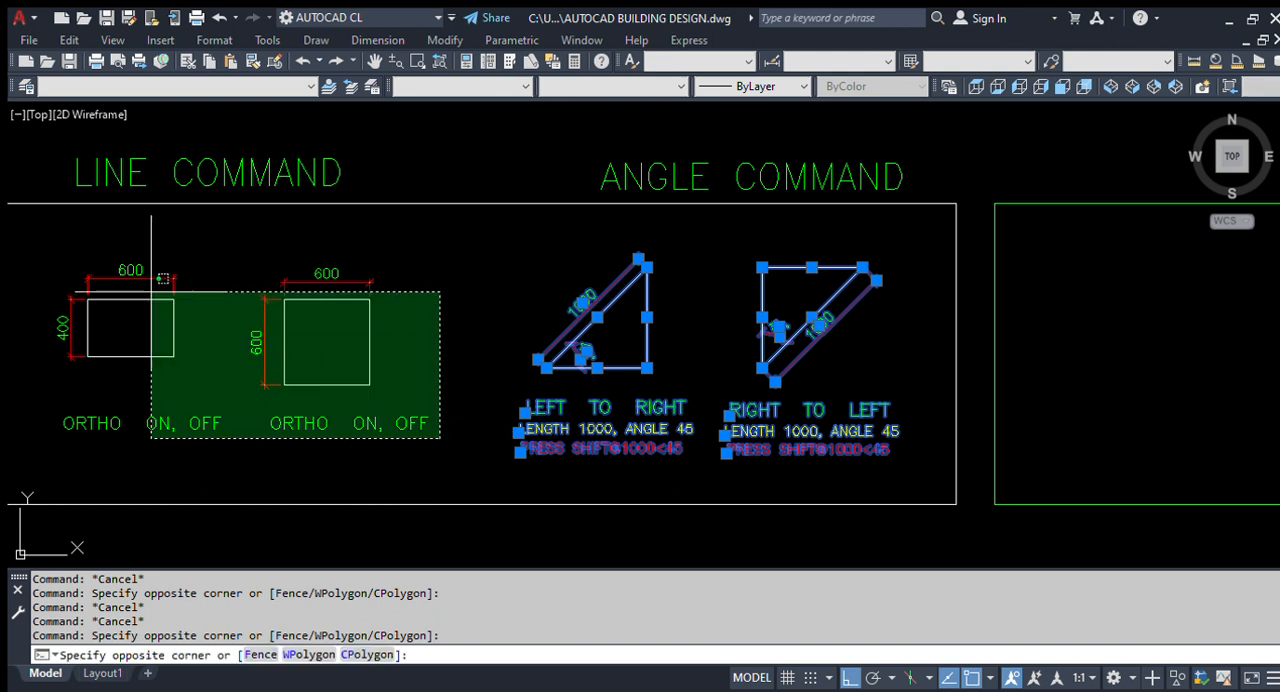
pyautogui.click(57, 250)
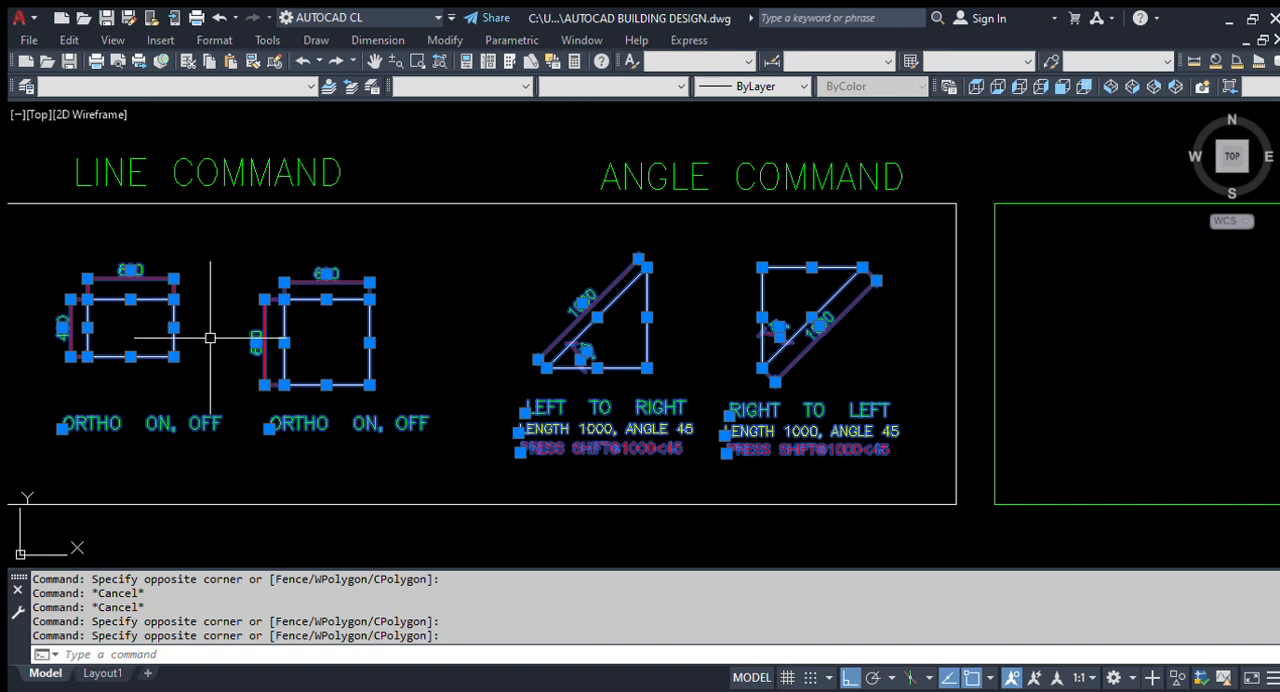
pyautogui.press('Escape')
pyautogui.scroll(-3, 255, 321)
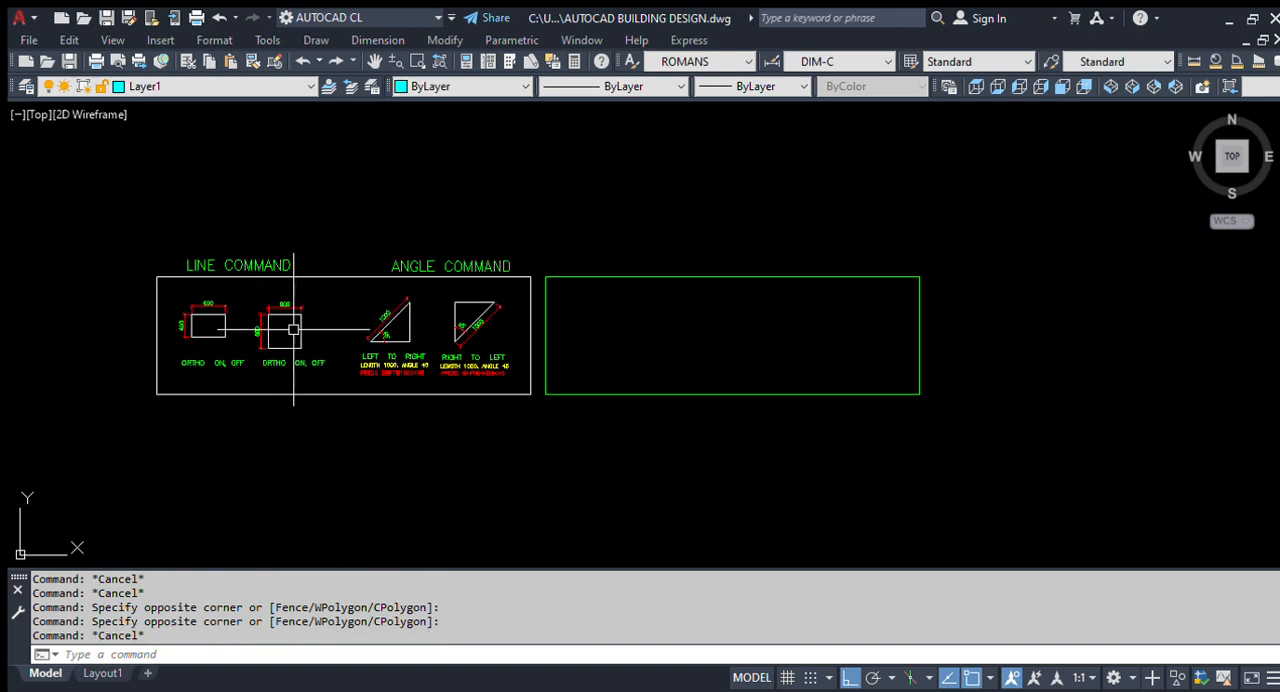
pyautogui.scroll(2, 215, 340)
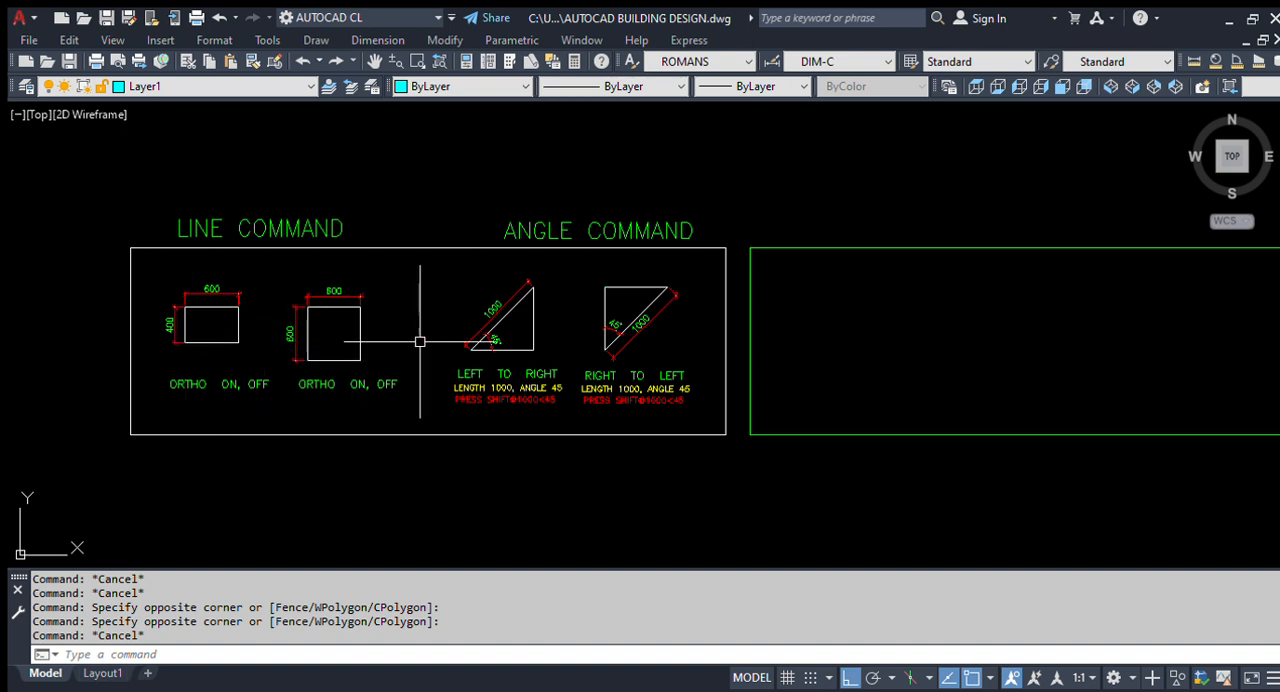
pyautogui.scroll(2, 165, 331)
pyautogui.scroll(4, 196, 310)
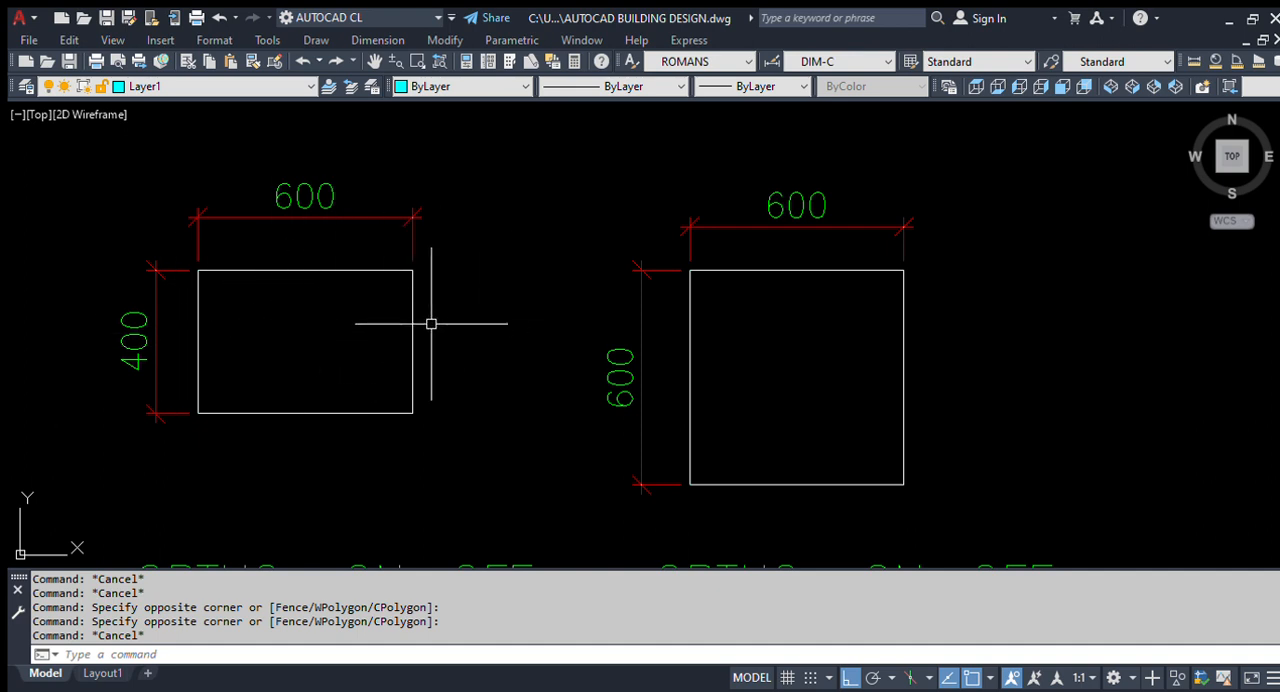
# - Move the empty green frame directly below the white exercise frame, with ortho mode off
pyautogui.scroll(-4, 392, 310)
pyautogui.press('Escape')
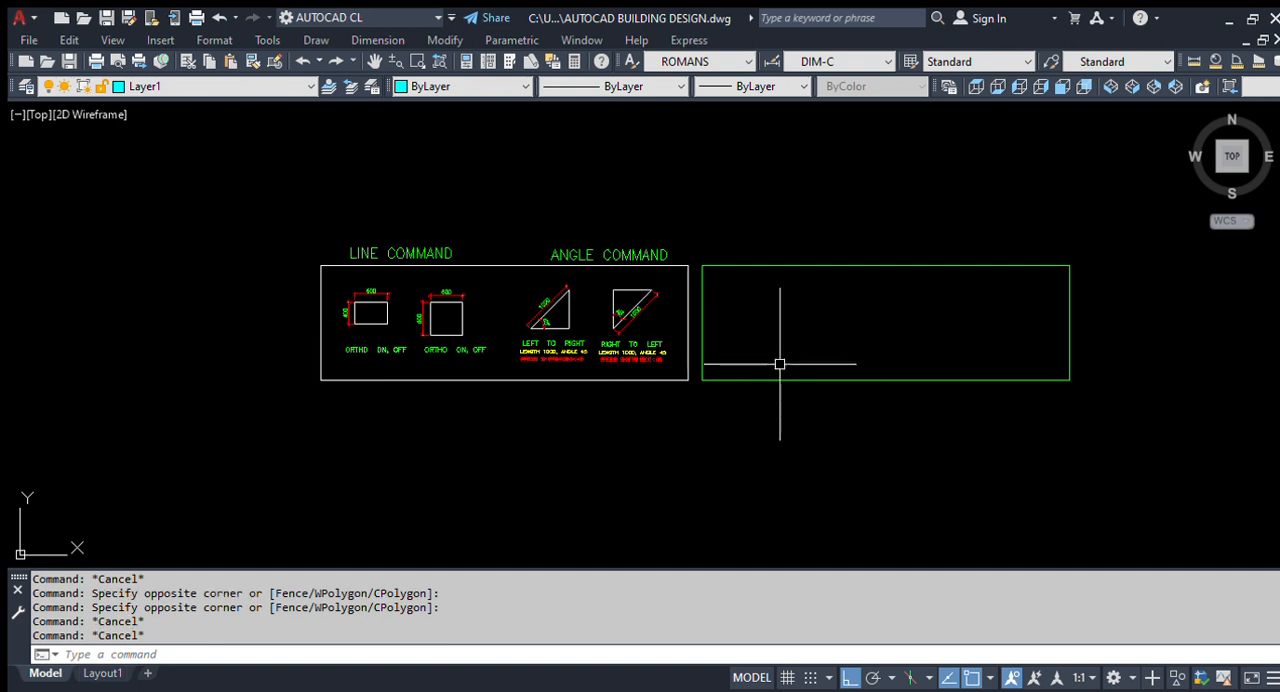
pyautogui.write('m')
pyautogui.press('Return')
pyautogui.click(931, 397)
pyautogui.click(925, 370)
pyautogui.press('Return')
pyautogui.click(942, 368)
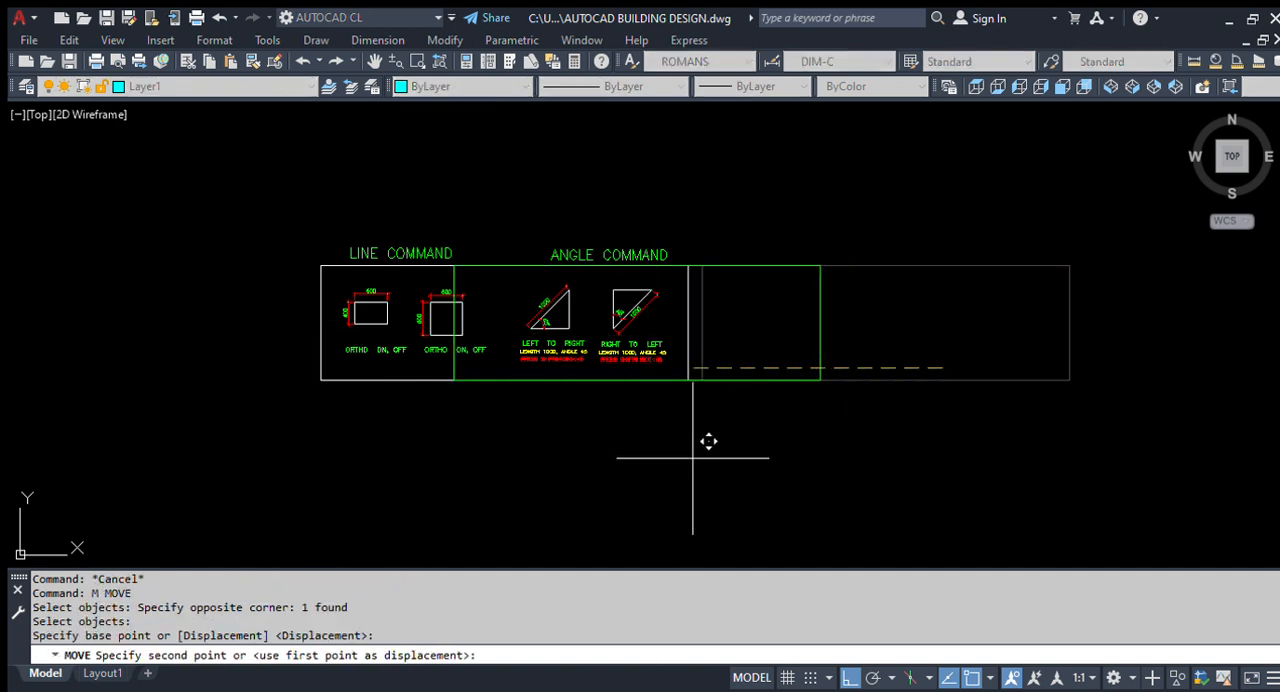
pyautogui.press('F8')
pyautogui.scroll(2, 570, 500)
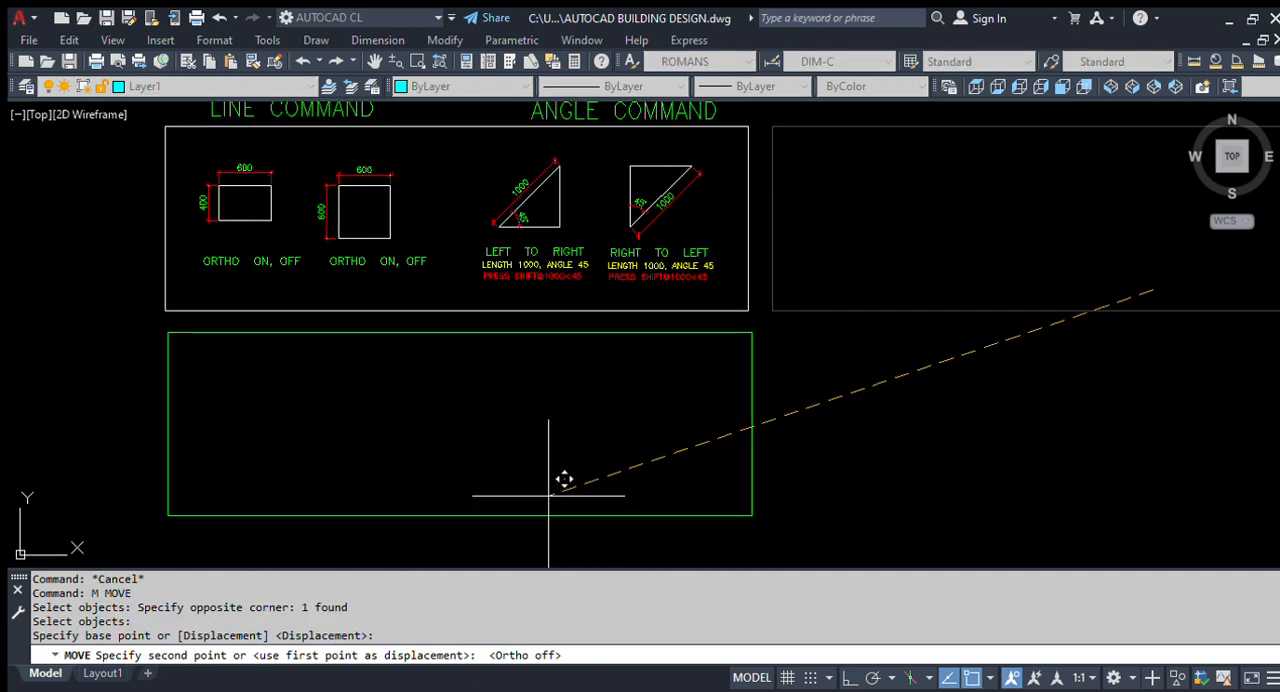
pyautogui.press('Escape')
# - Examine the 600 by 400 rectangle in the line command exercise
pyautogui.moveTo(436, 425); pyautogui.dragTo(514, 429, button='middle')
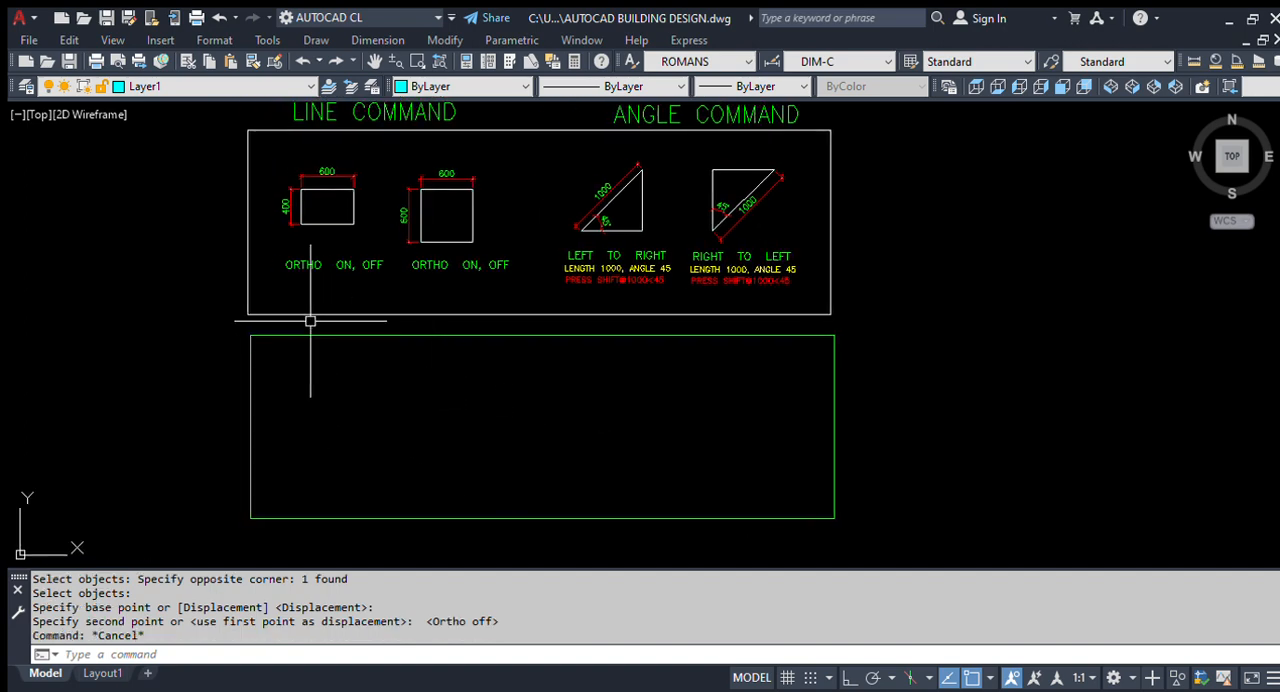
pyautogui.moveTo(310, 321); pyautogui.dragTo(400, 377, button='middle')
pyautogui.scroll(4, 437, 449)
pyautogui.scroll(-4, 424, 342)
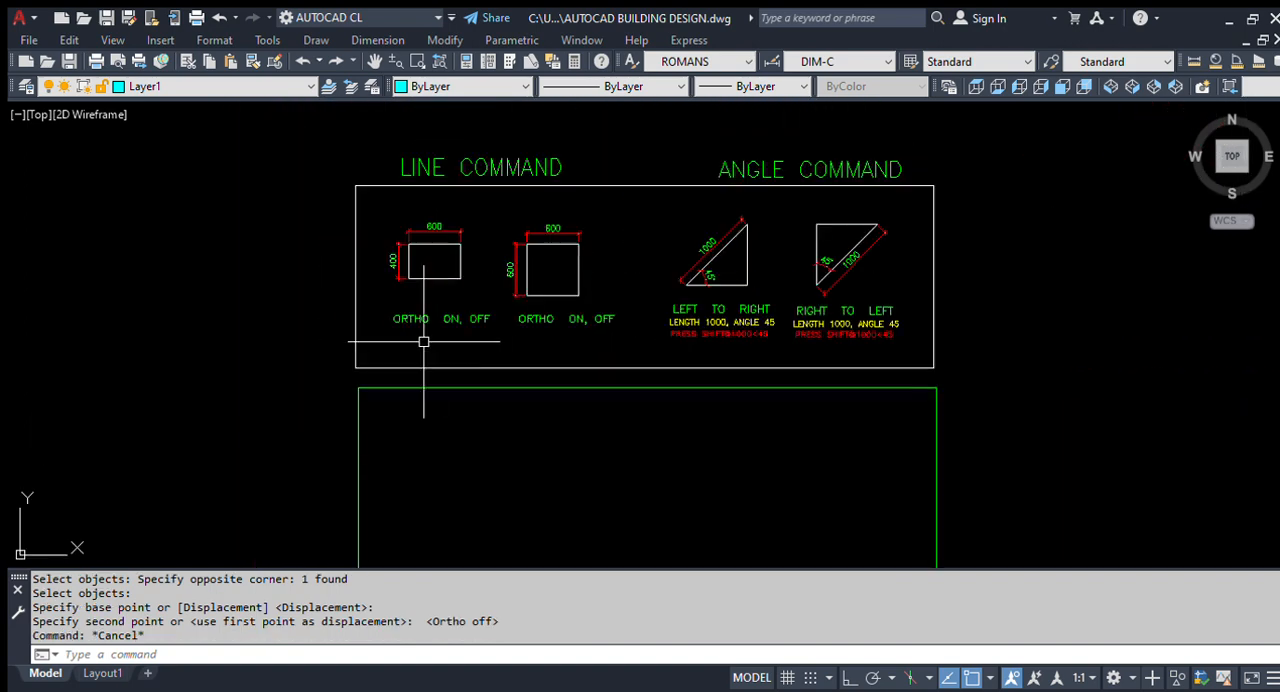
pyautogui.scroll(3, 391, 245)
pyautogui.moveTo(457, 429); pyautogui.dragTo(423, 371, button='middle')
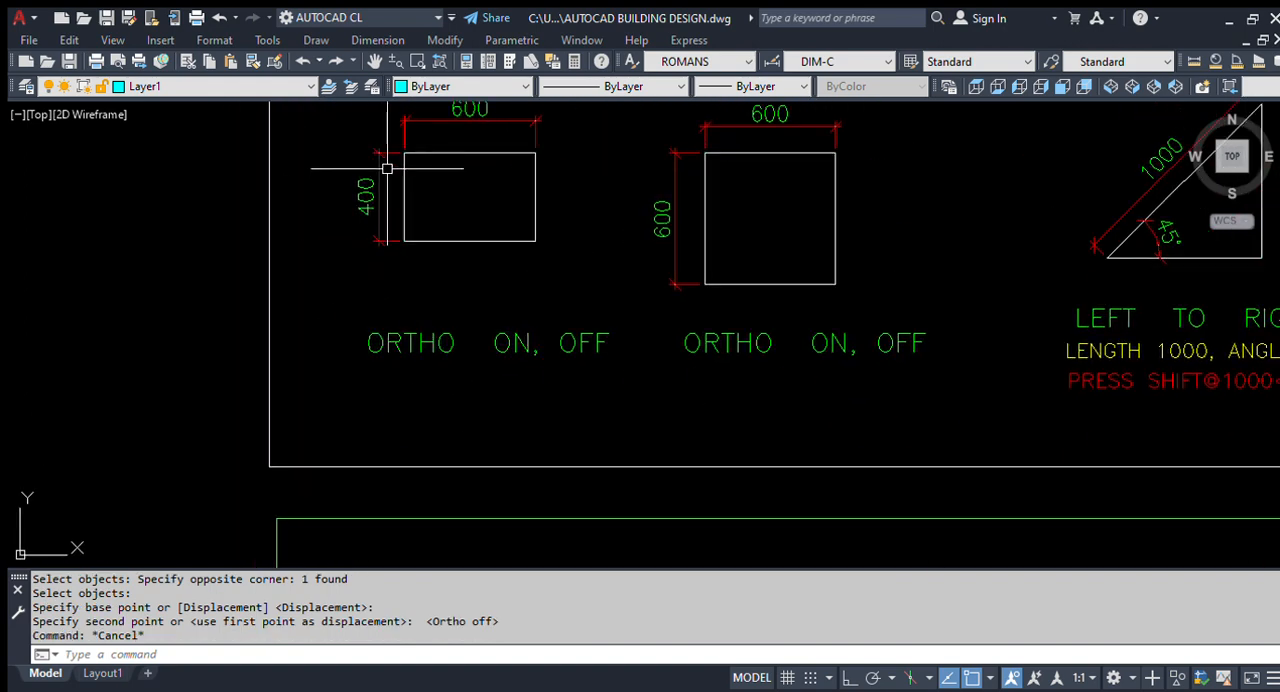
pyautogui.scroll(-4, 370, 256)
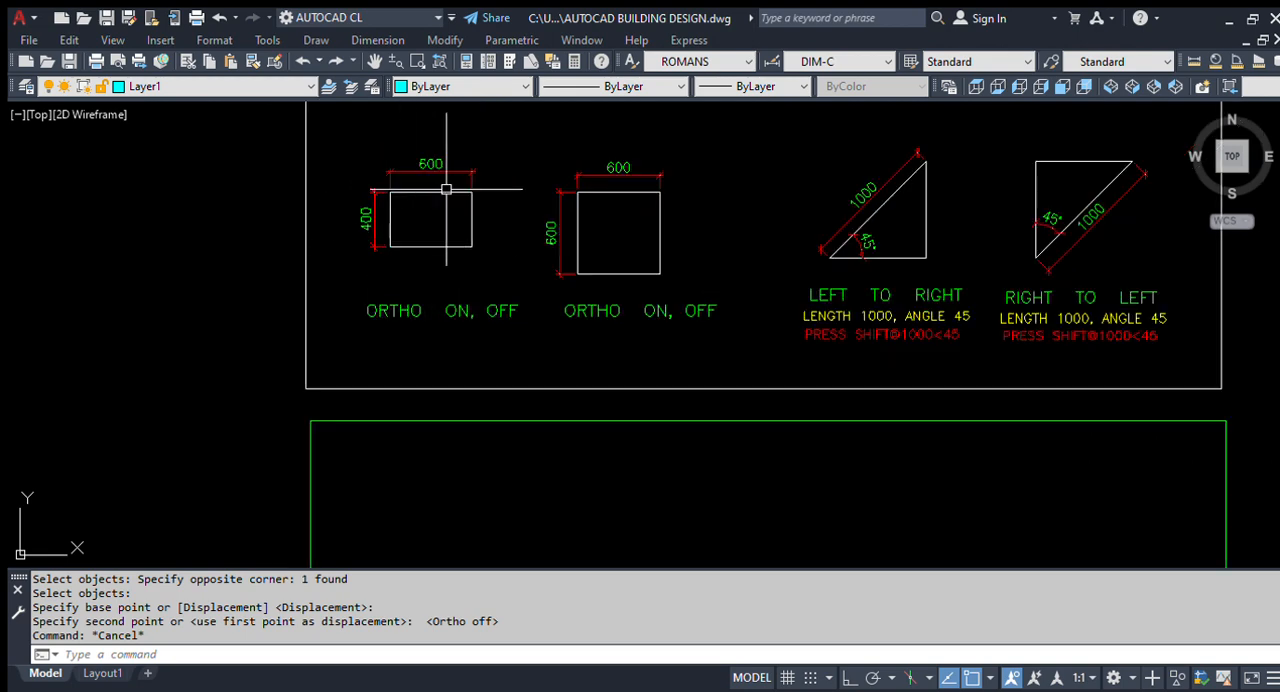
pyautogui.scroll(3, 451, 251)
pyautogui.scroll(-2, 404, 292)
# - Draw a horizontal line 600 long near the upper-left corner of the green frame, with ortho mode on
pyautogui.press('Return')
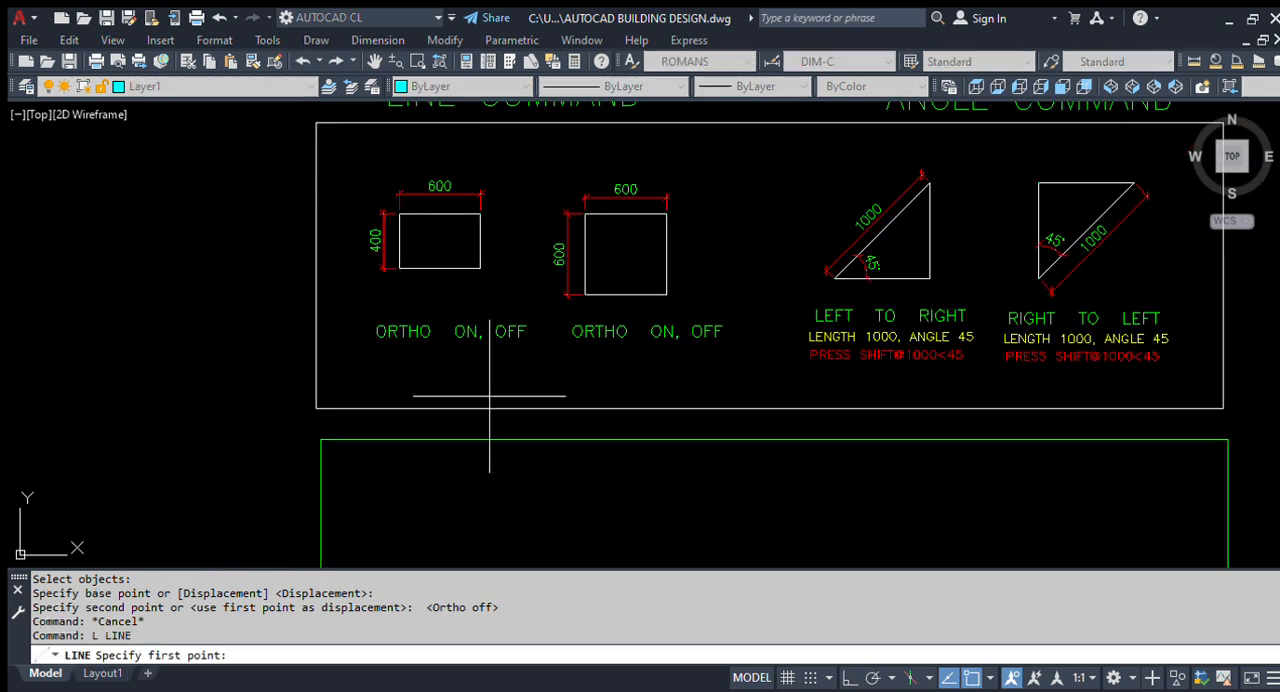
pyautogui.moveTo(474, 434); pyautogui.dragTo(429, 371, button='middle')
pyautogui.scroll(2, 396, 475)
pyautogui.click(405, 445)
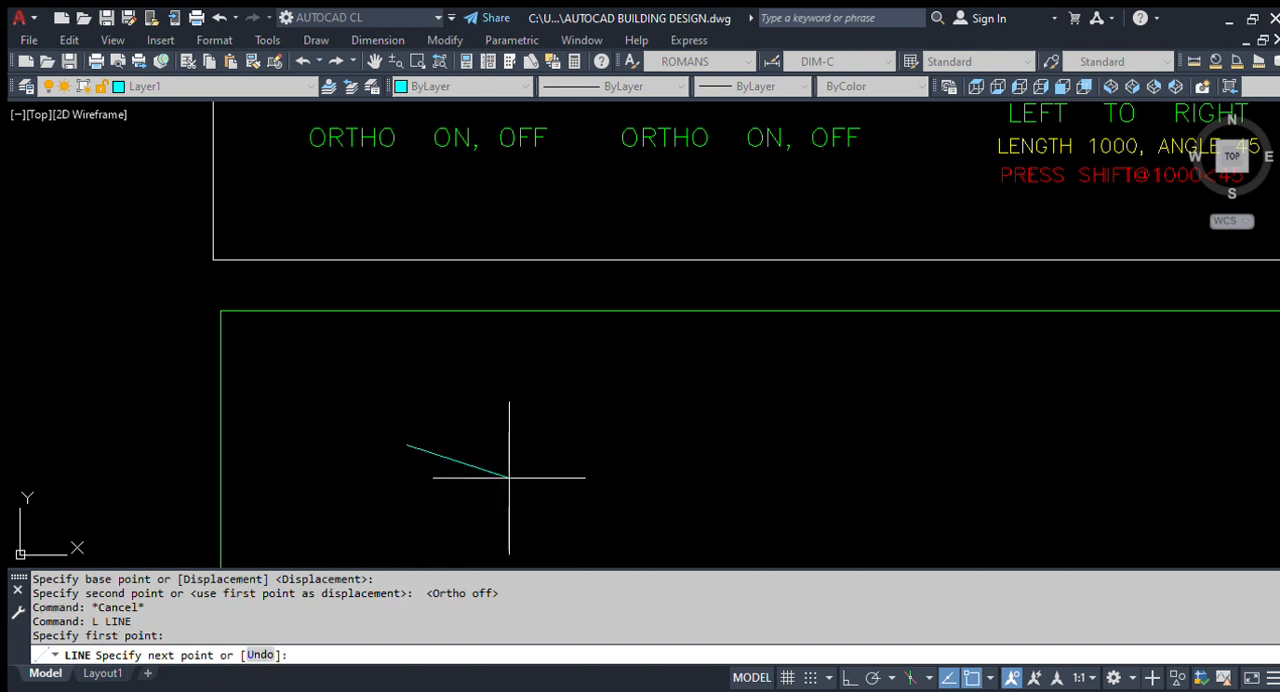
pyautogui.press('F8')
pyautogui.scroll(-5, 540, 435)
pyautogui.scroll(4, 548, 437)
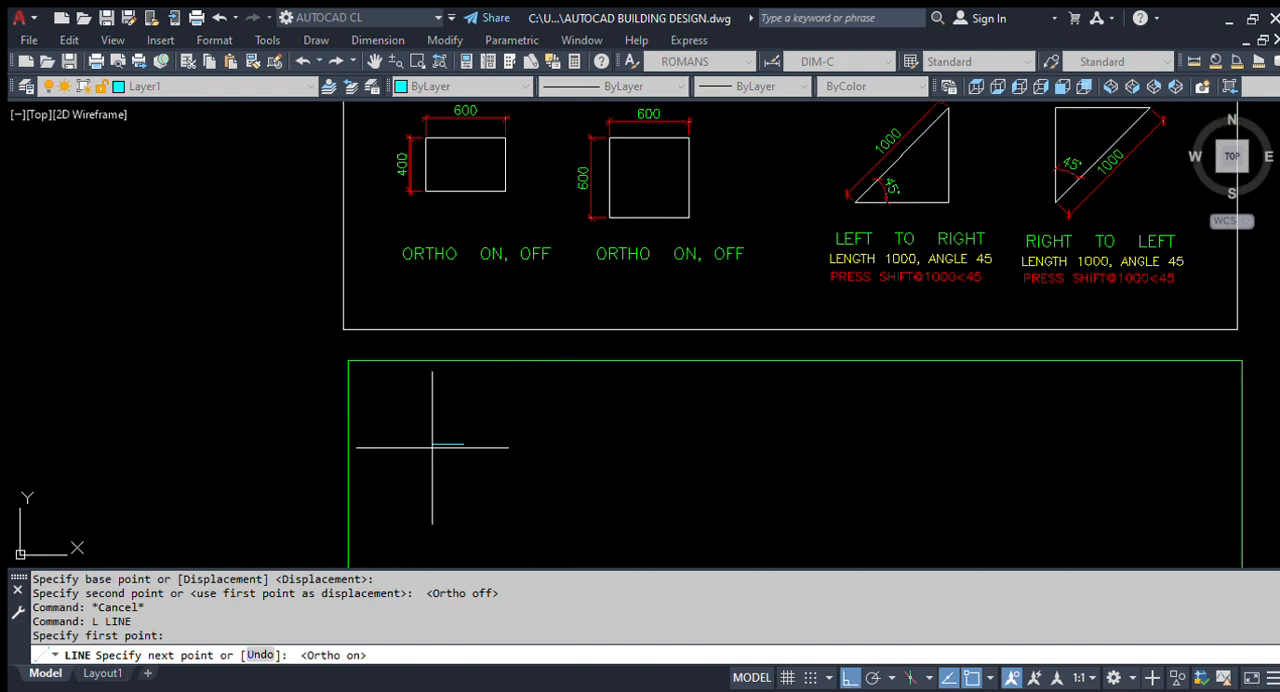
pyautogui.scroll(2, 440, 440)
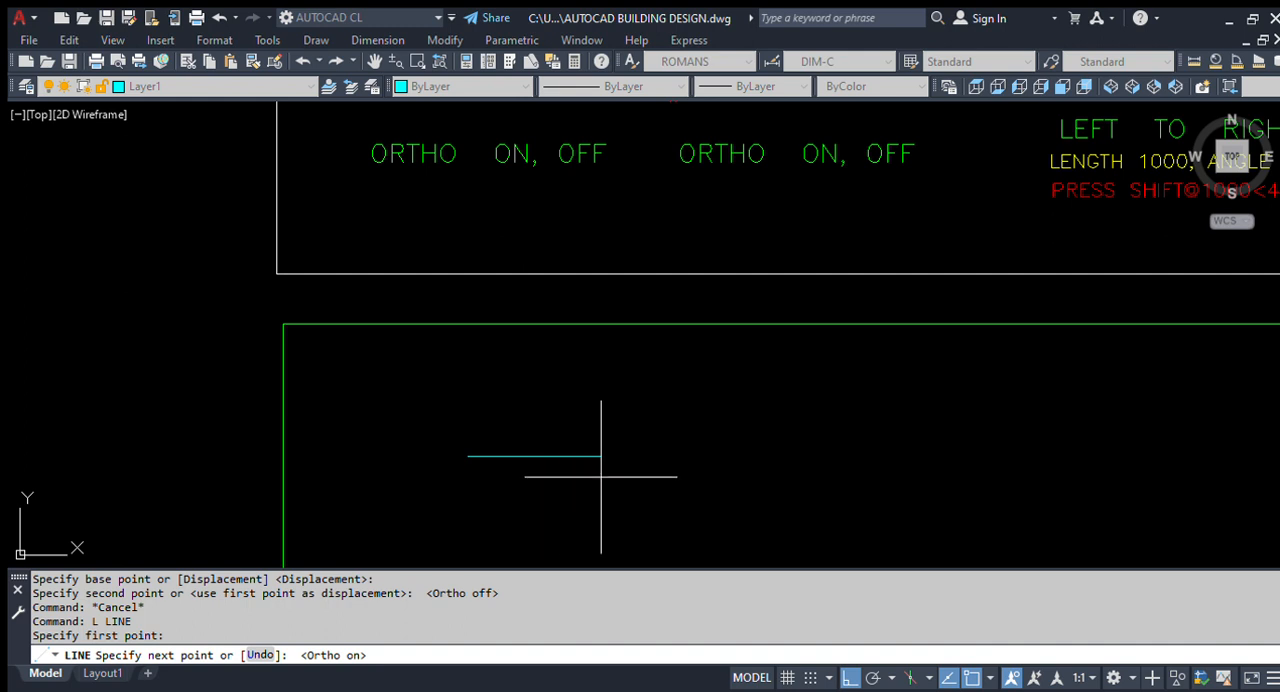
pyautogui.scroll(-3, 600, 470)
pyautogui.scroll(3, 620, 466)
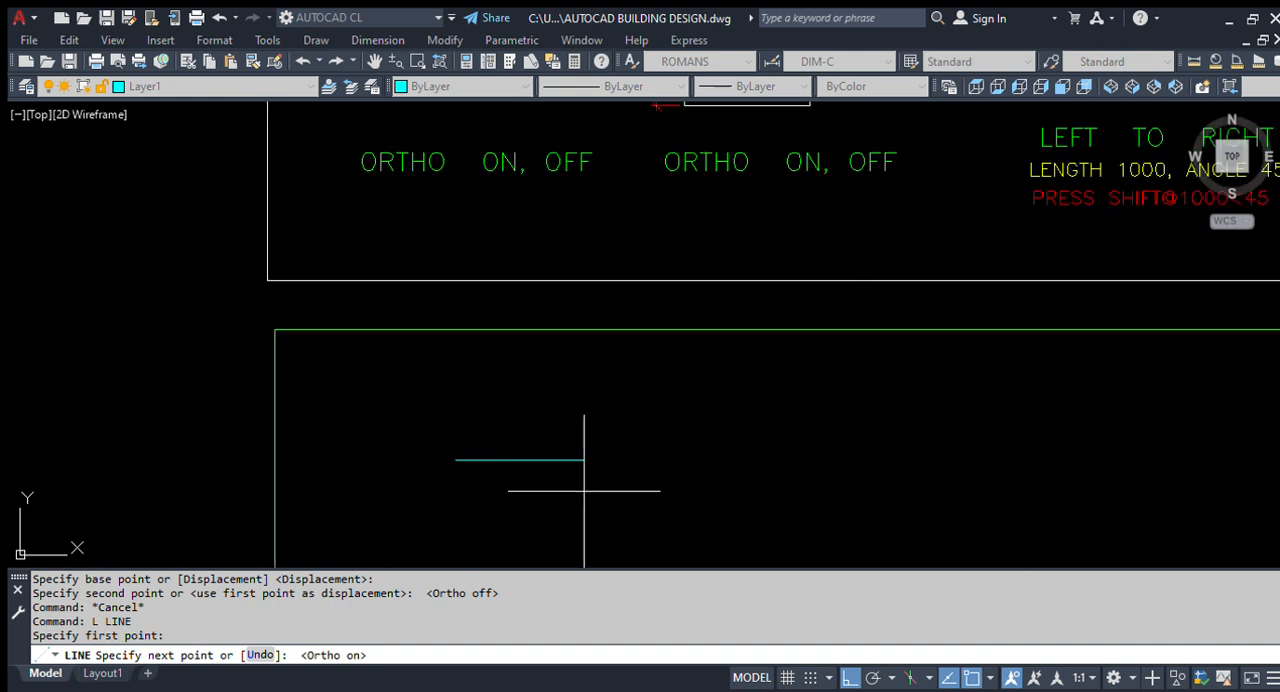
pyautogui.scroll(-4, 604, 487)
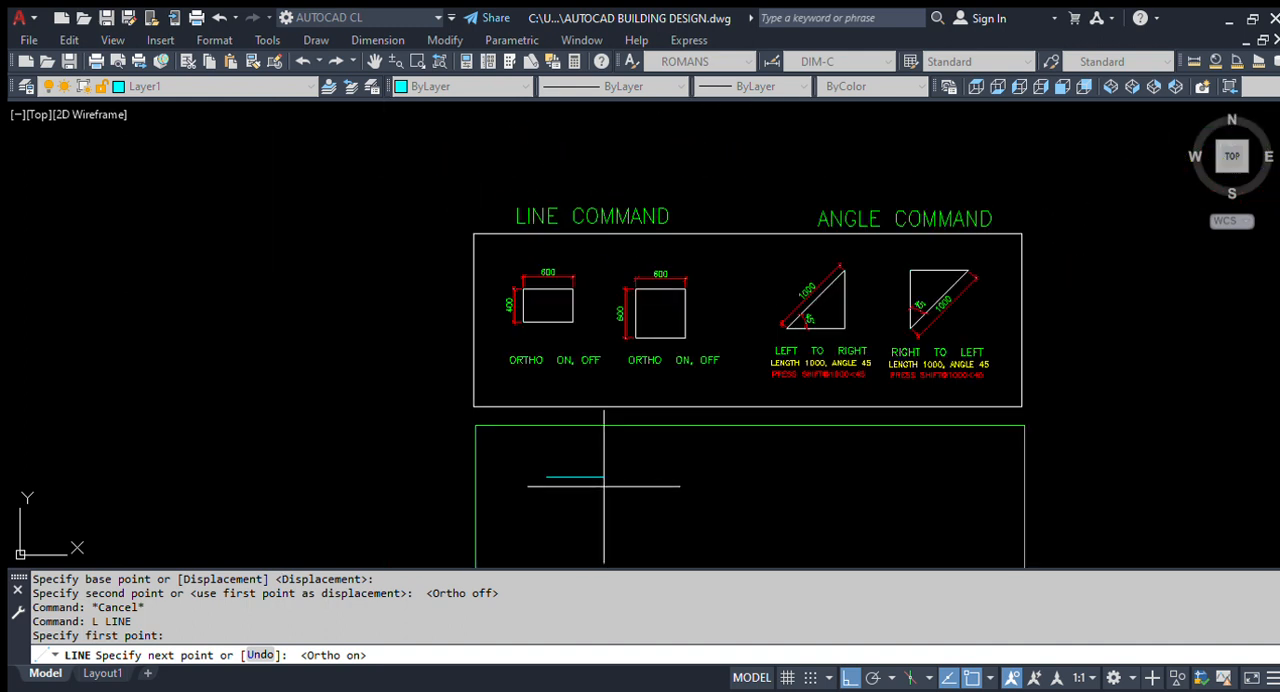
pyautogui.scroll(2, 603, 486)
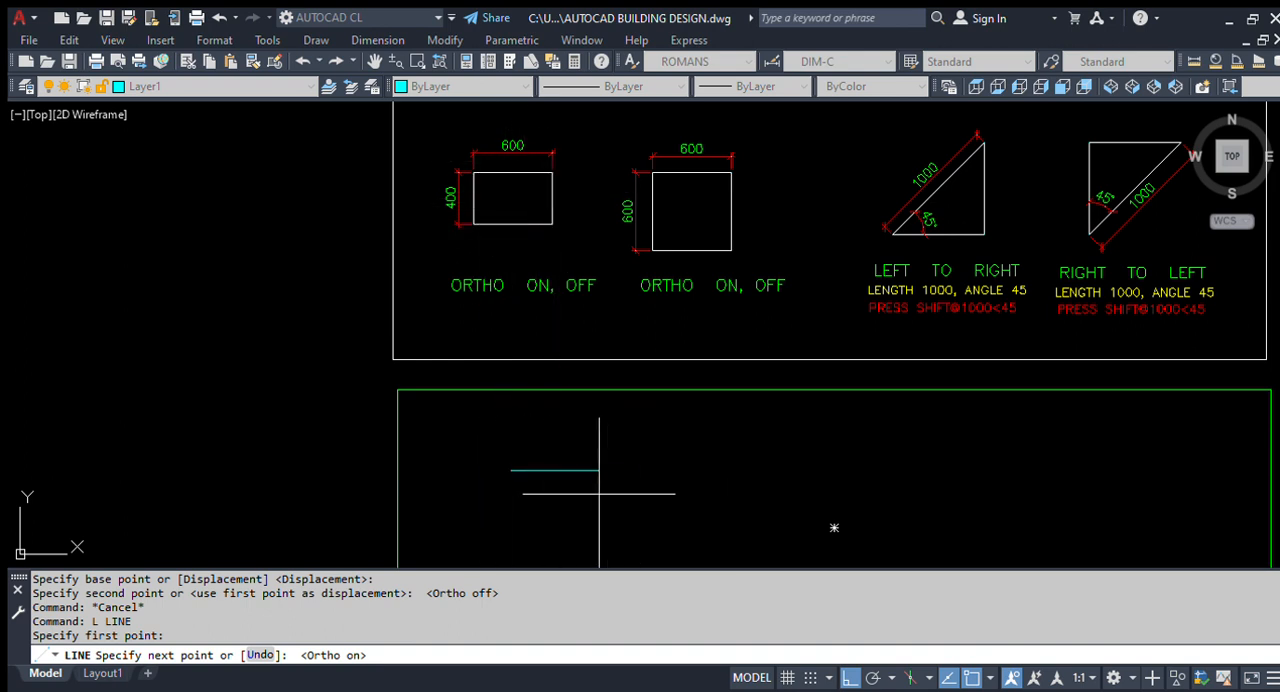
pyautogui.scroll(2, 568, 480)
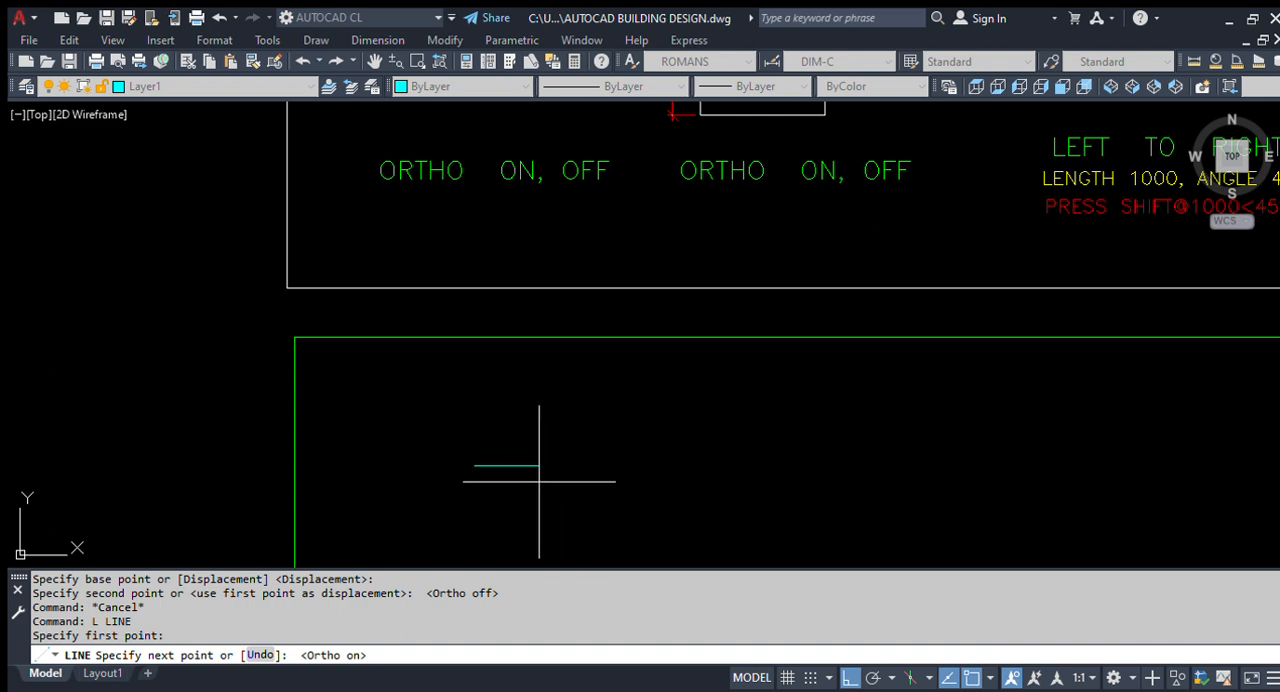
pyautogui.scroll(-4, 520, 473)
pyautogui.scroll(2, 532, 481)
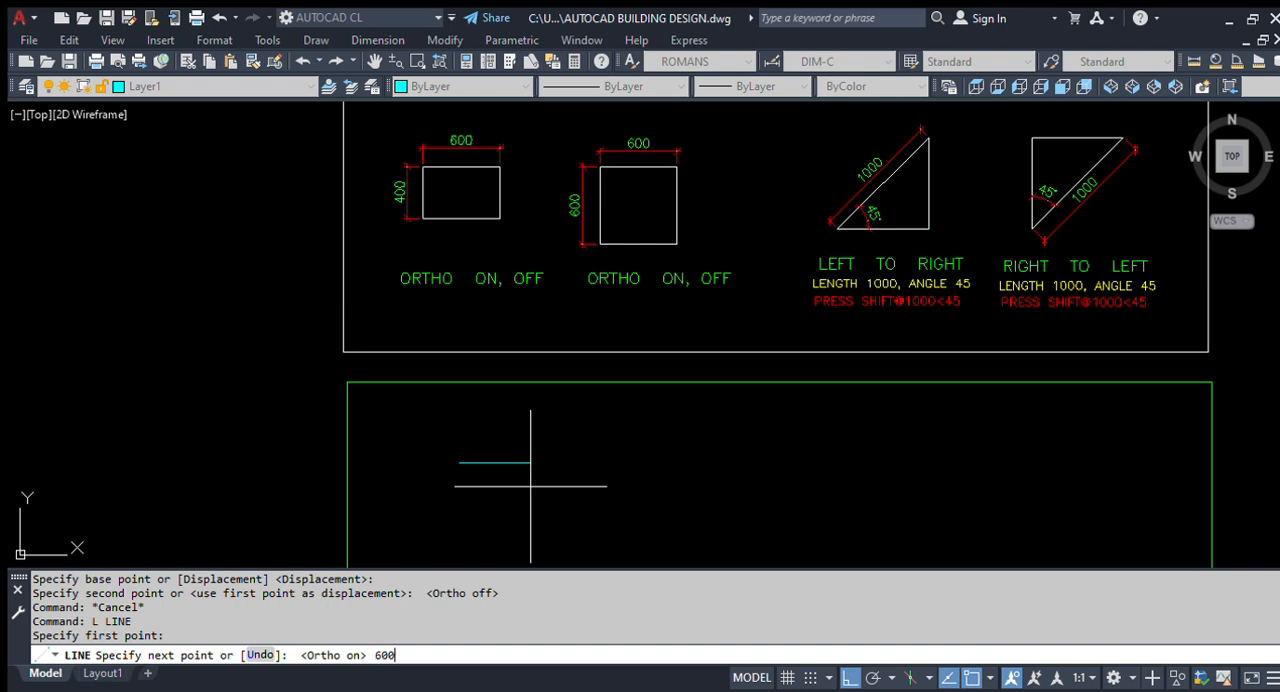
pyautogui.press('Return')
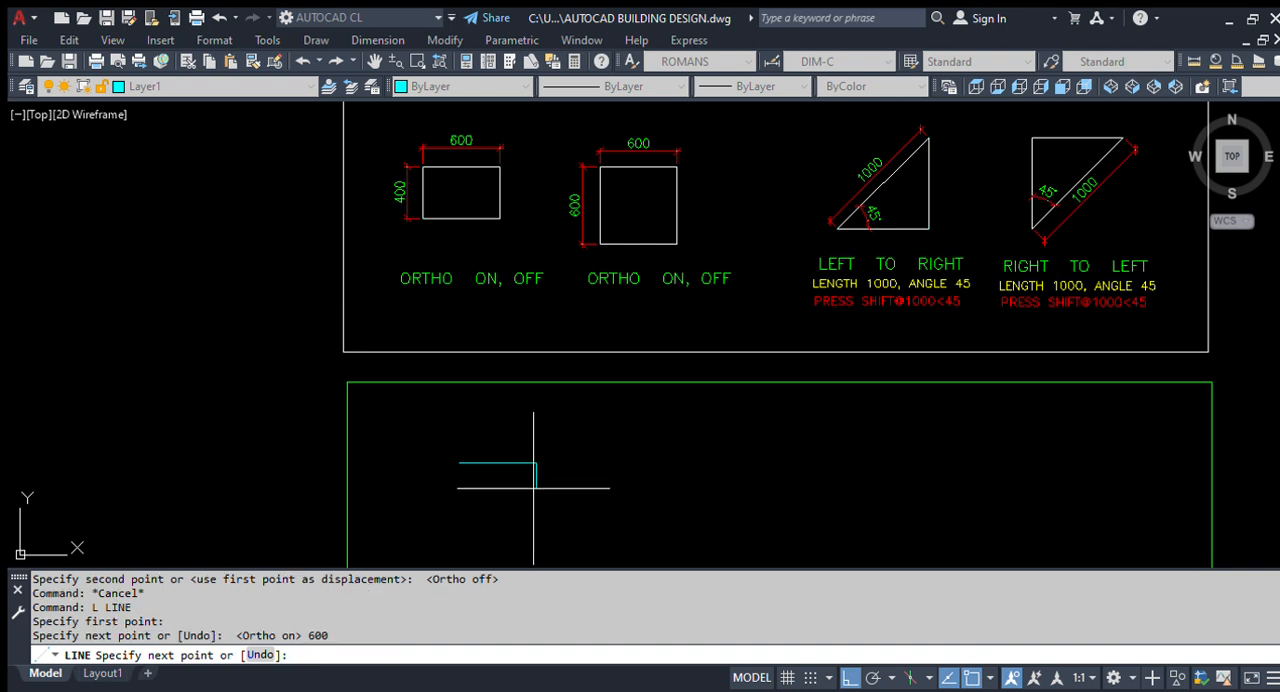
# - Continue the line 400 downward and 600 to the left to form the rectangle's right and bottom sides
pyautogui.scroll(4, 534, 488)
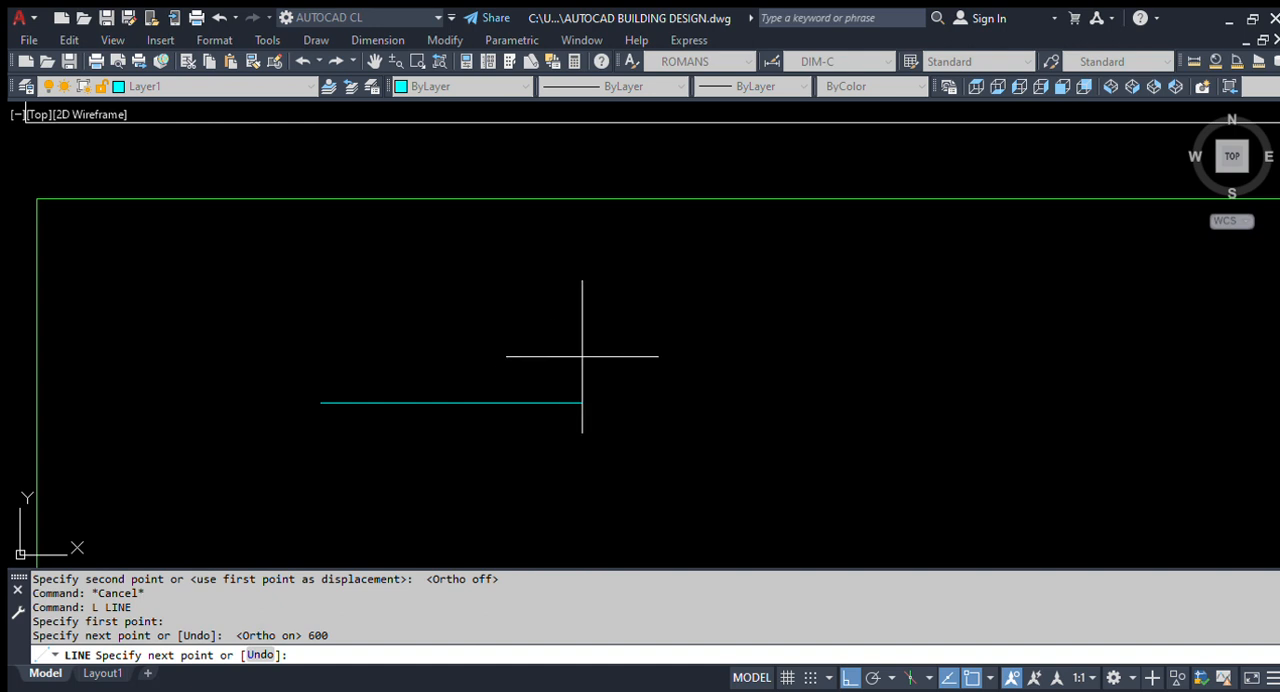
pyautogui.scroll(-3, 596, 338)
pyautogui.scroll(-6, 554, 478)
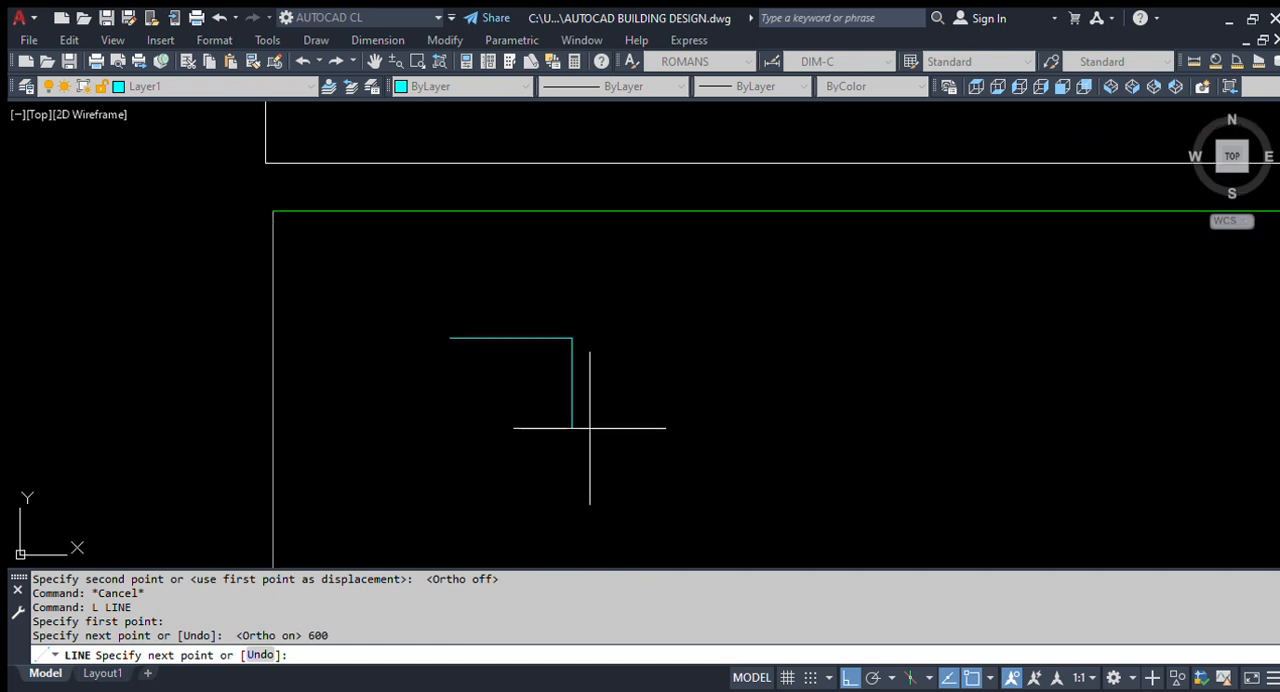
pyautogui.scroll(4, 580, 509)
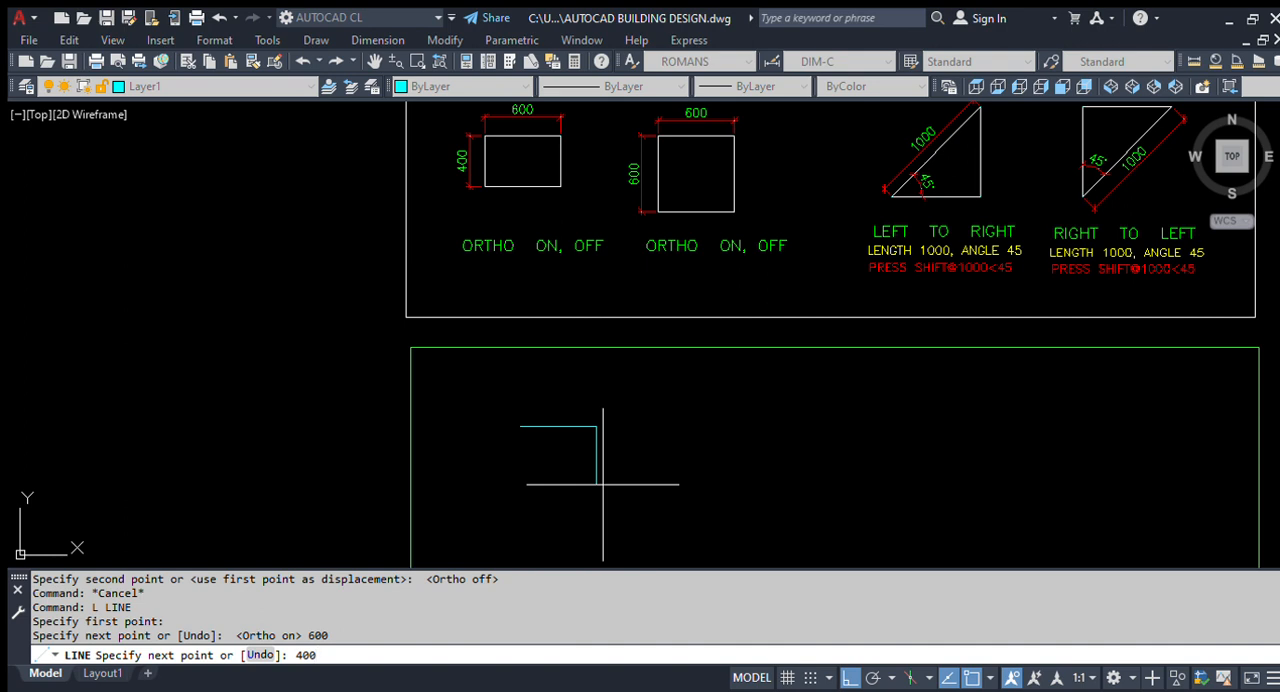
pyautogui.press('Return')
pyautogui.scroll(2, 484, 479)
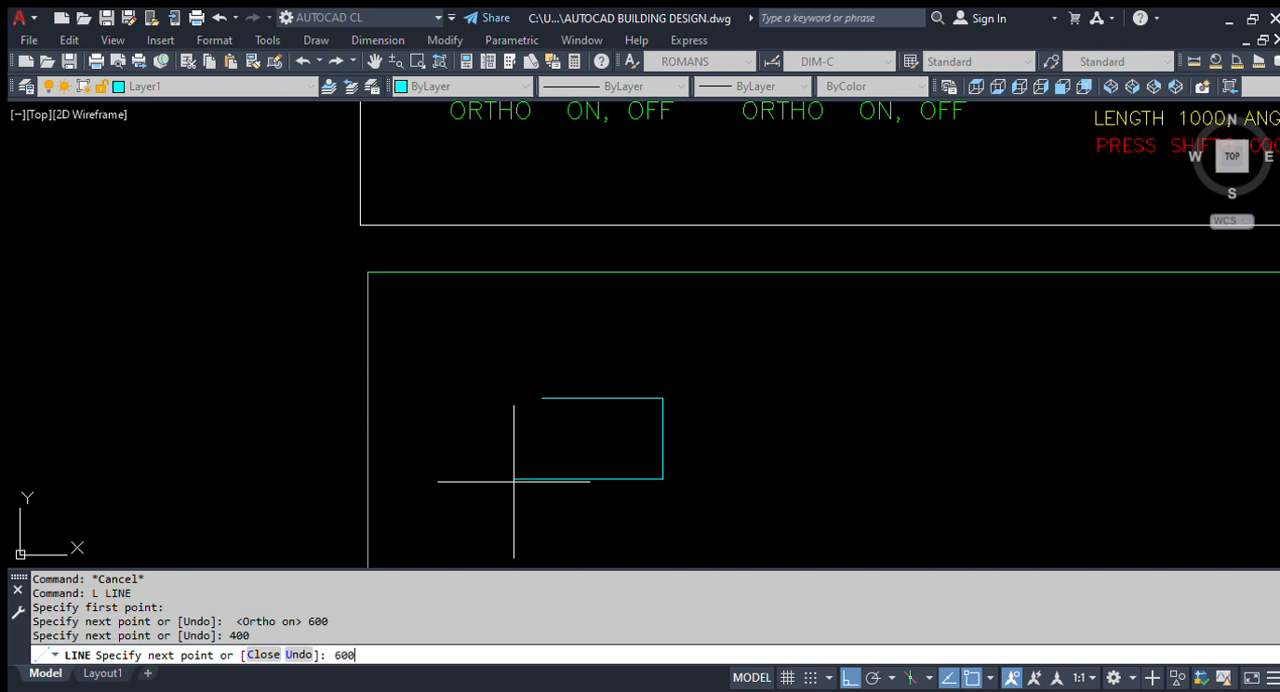
pyautogui.press('Return')
# - Draw the rectangle's left side 400 upward to the starting corner and end the line
pyautogui.scroll(3, 549, 372)
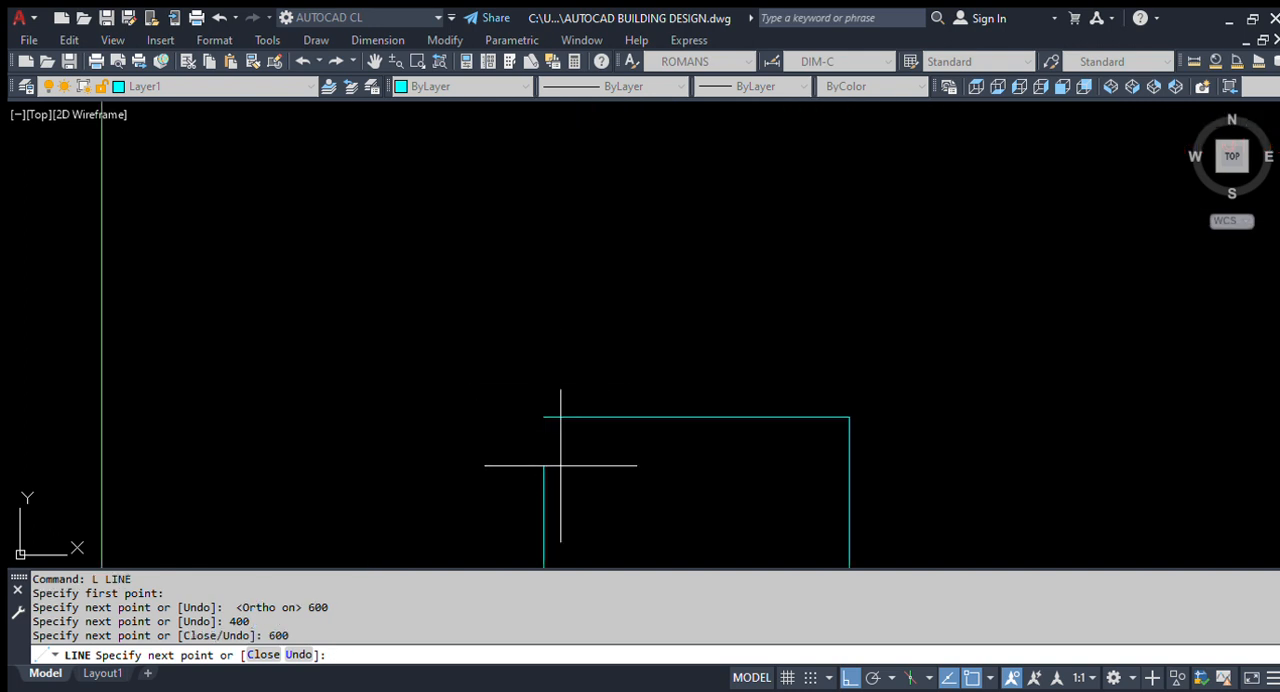
pyautogui.scroll(-5, 560, 465)
pyautogui.scroll(4, 571, 366)
pyautogui.scroll(-3, 586, 314)
pyautogui.scroll(2, 549, 414)
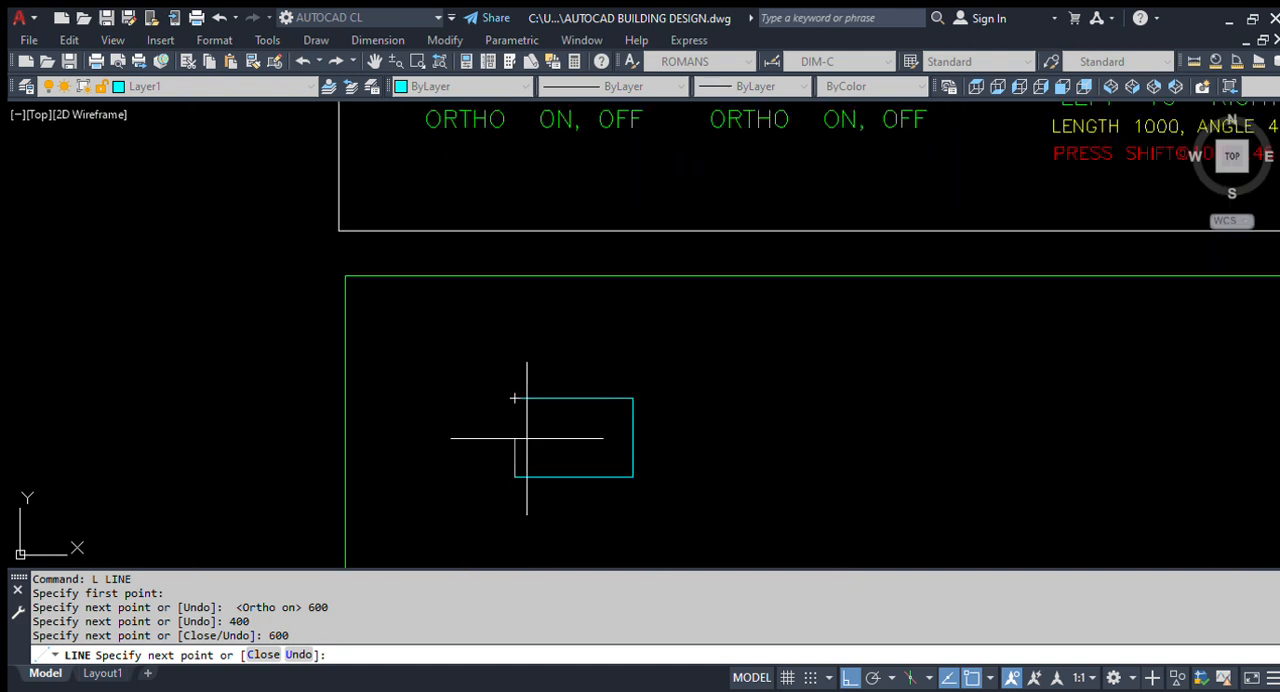
pyautogui.scroll(2, 527, 437)
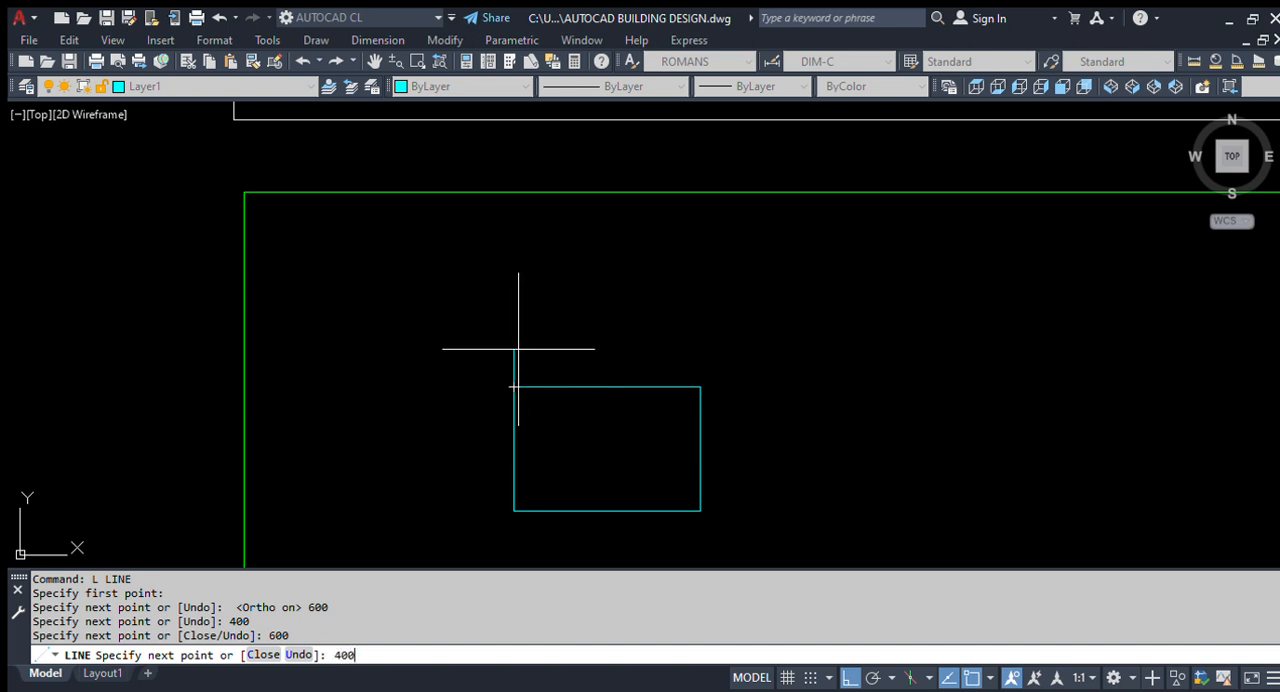
pyautogui.press('Return')
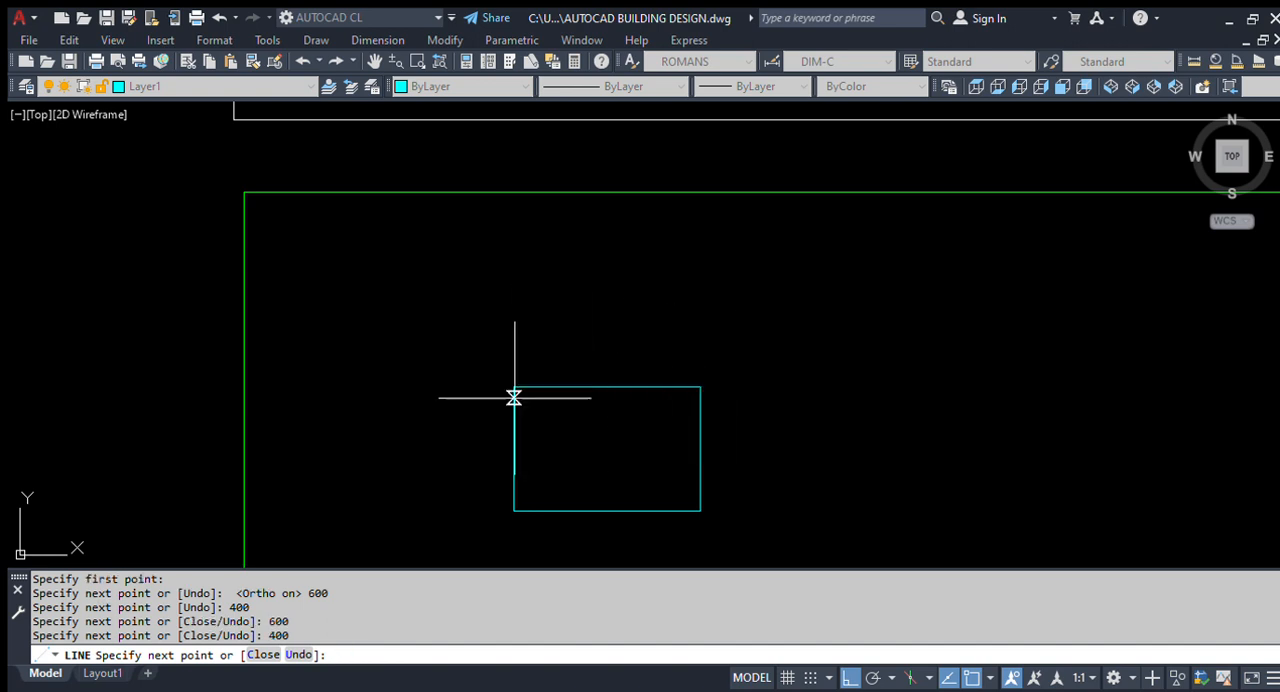
pyautogui.press('Return')
pyautogui.scroll(-5, 564, 412)
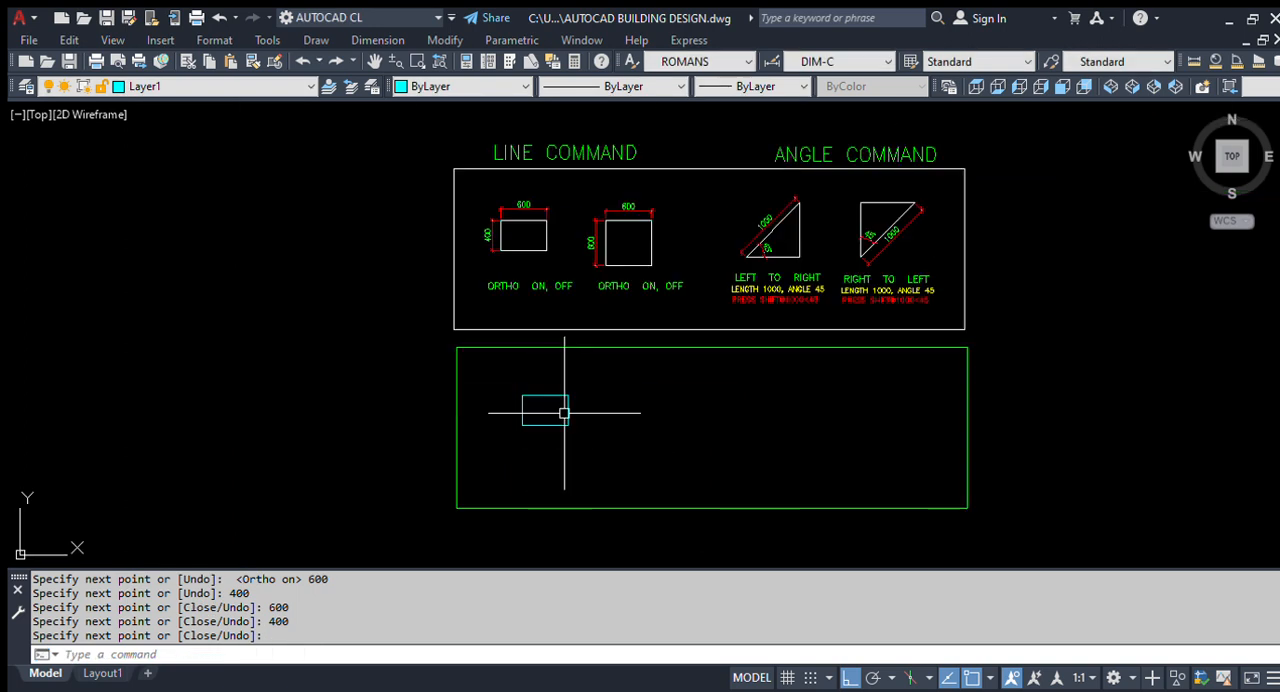
# - Add a linear dimension to the top side of the cyan rectangle, placed above it
pyautogui.scroll(4, 534, 418)
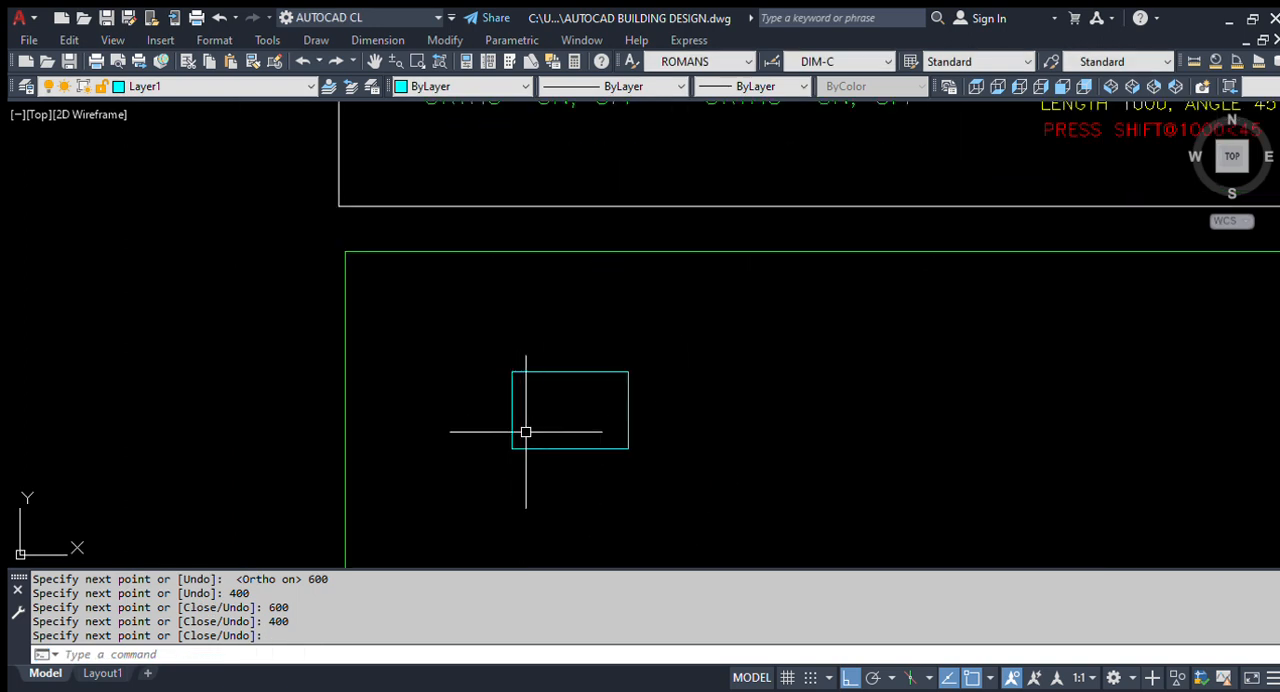
pyautogui.scroll(-4, 575, 446)
pyautogui.scroll(2, 573, 438)
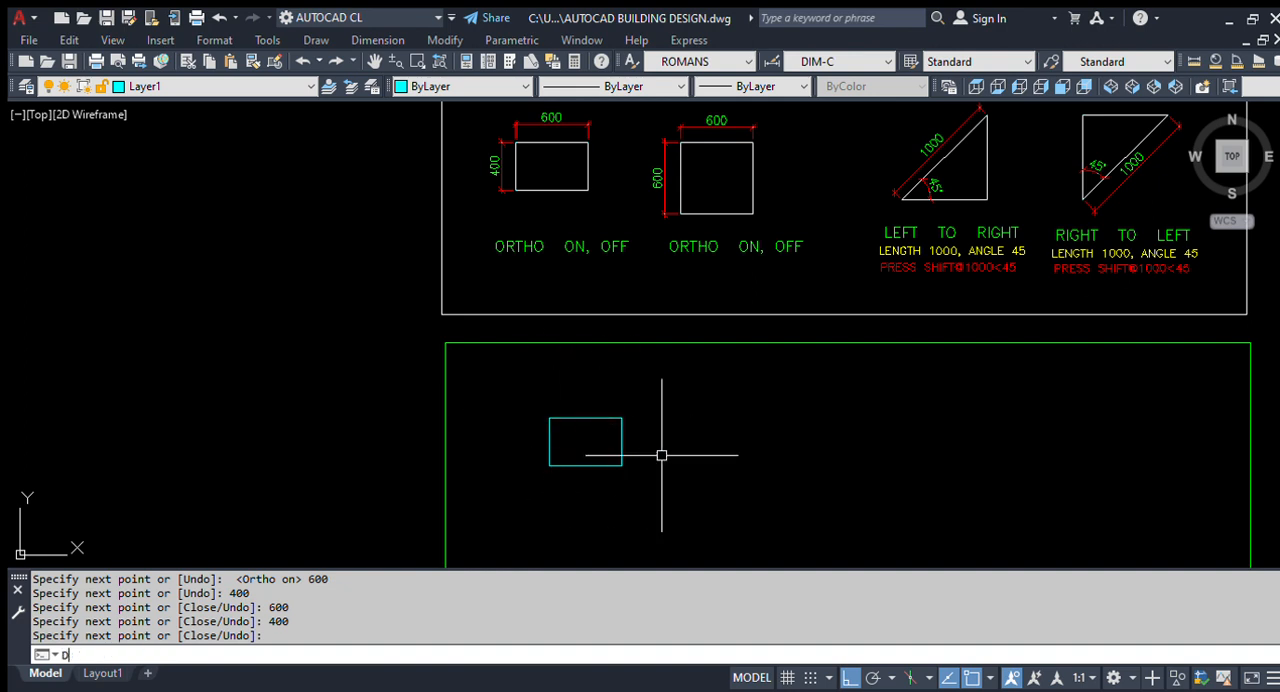
pyautogui.press('Return')
pyautogui.press('Return')
pyautogui.scroll(5, 572, 416)
pyautogui.click(617, 423)
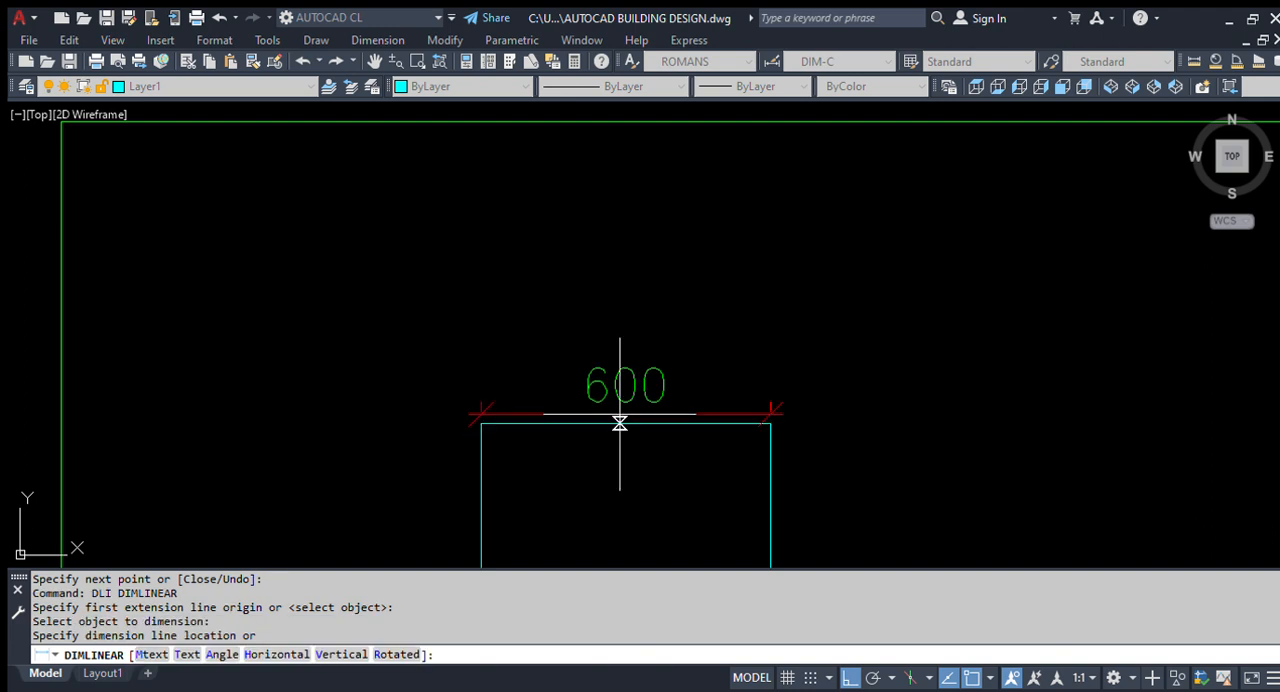
pyautogui.click(630, 375)
# - Add a linear dimension to the left side of the cyan rectangle, placed outside it
pyautogui.press('Return')
pyautogui.scroll(-2, 720, 230)
pyautogui.press('Return')
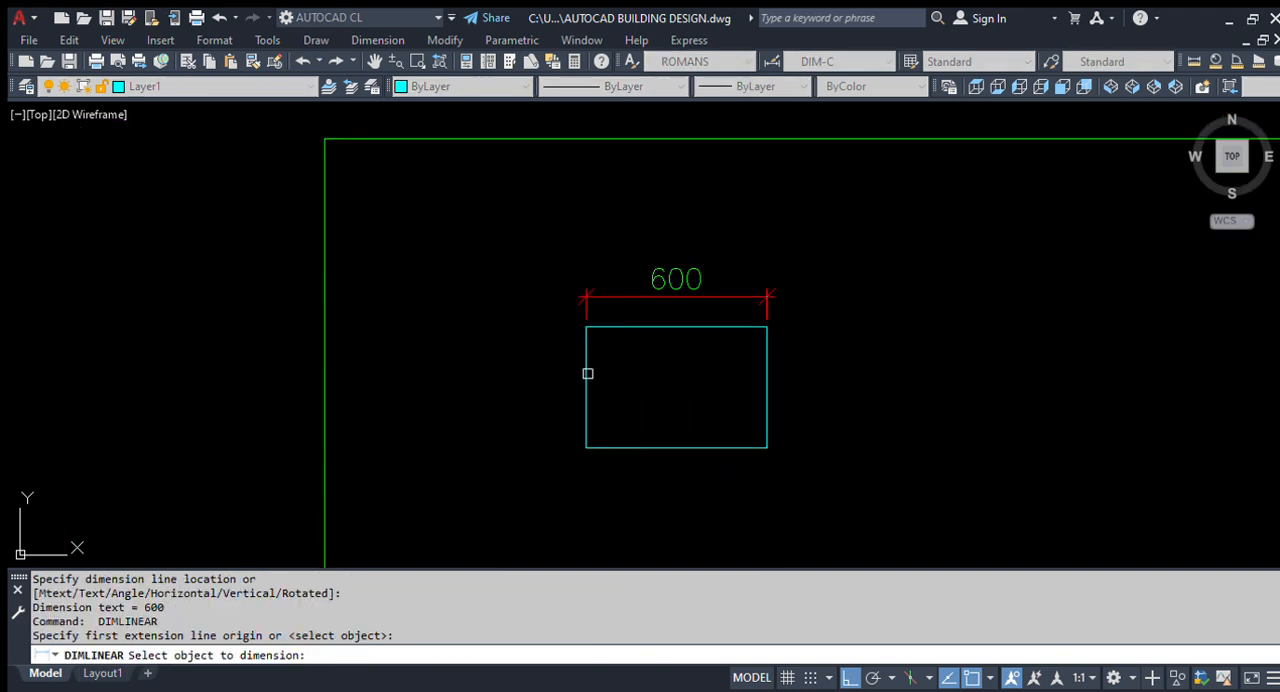
pyautogui.click(586, 370)
pyautogui.click(563, 380)
pyautogui.press('Return')
pyautogui.scroll(-3, 540, 385)
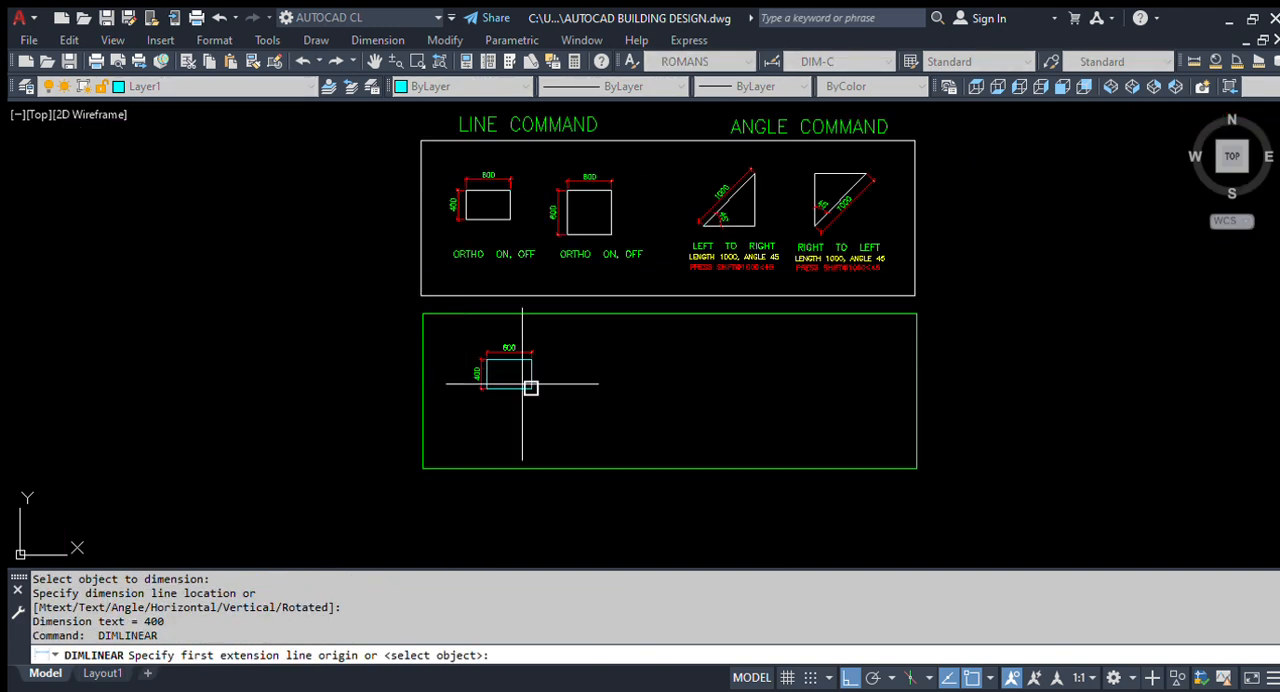
pyautogui.press('Escape')
# - Move the cyan rectangle with both dimensions a short distance to the left inside the green frame
pyautogui.scroll(1, 572, 425)
pyautogui.scroll(2, 572, 425)
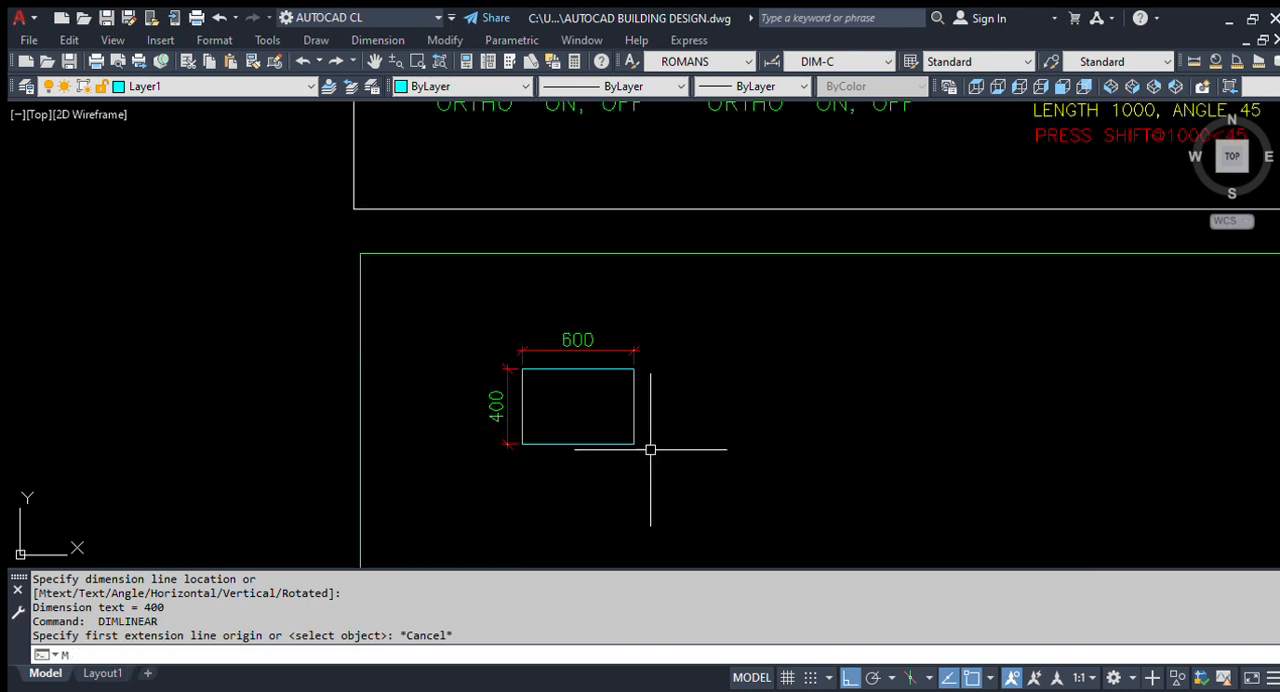
pyautogui.write('M')
pyautogui.press('Return')
pyautogui.click(714, 468)
pyautogui.click(482, 318)
pyautogui.press('Return')
pyautogui.click(893, 422)
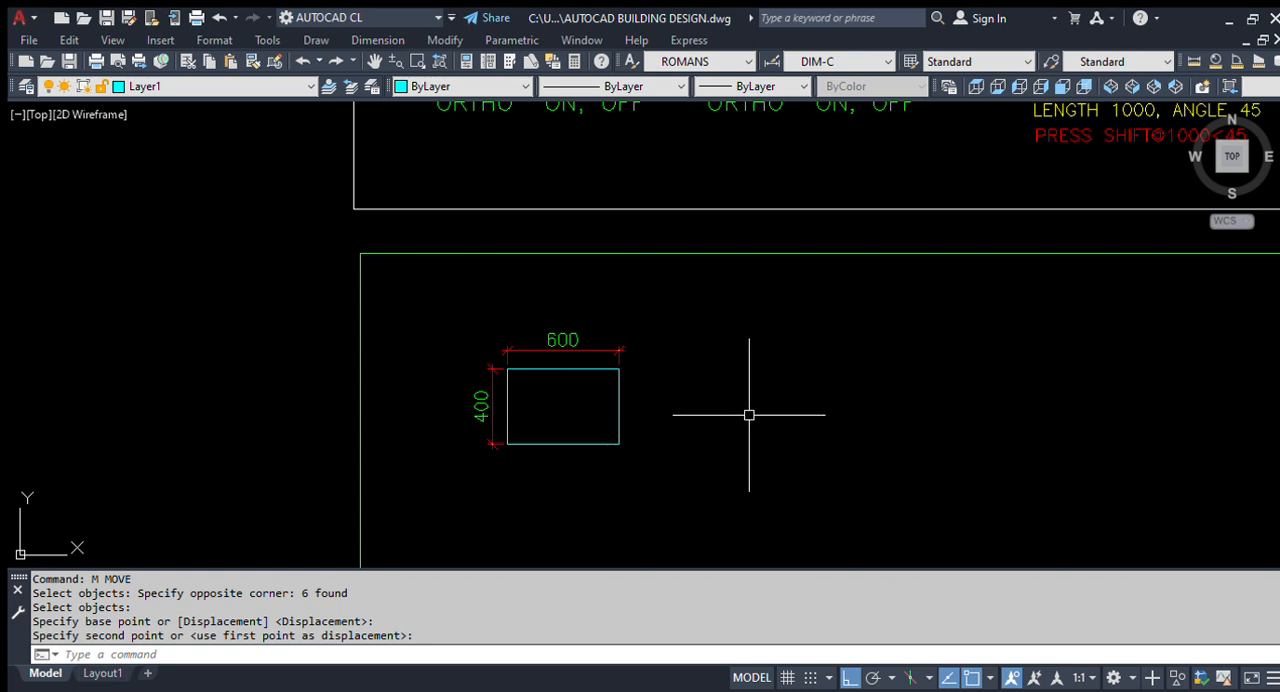
# - Examine the sample rectangles in the line command exercise, especially the square's dimensions and its ortho label
pyautogui.scroll(-4, 577, 430)
pyautogui.scroll(4, 565, 283)
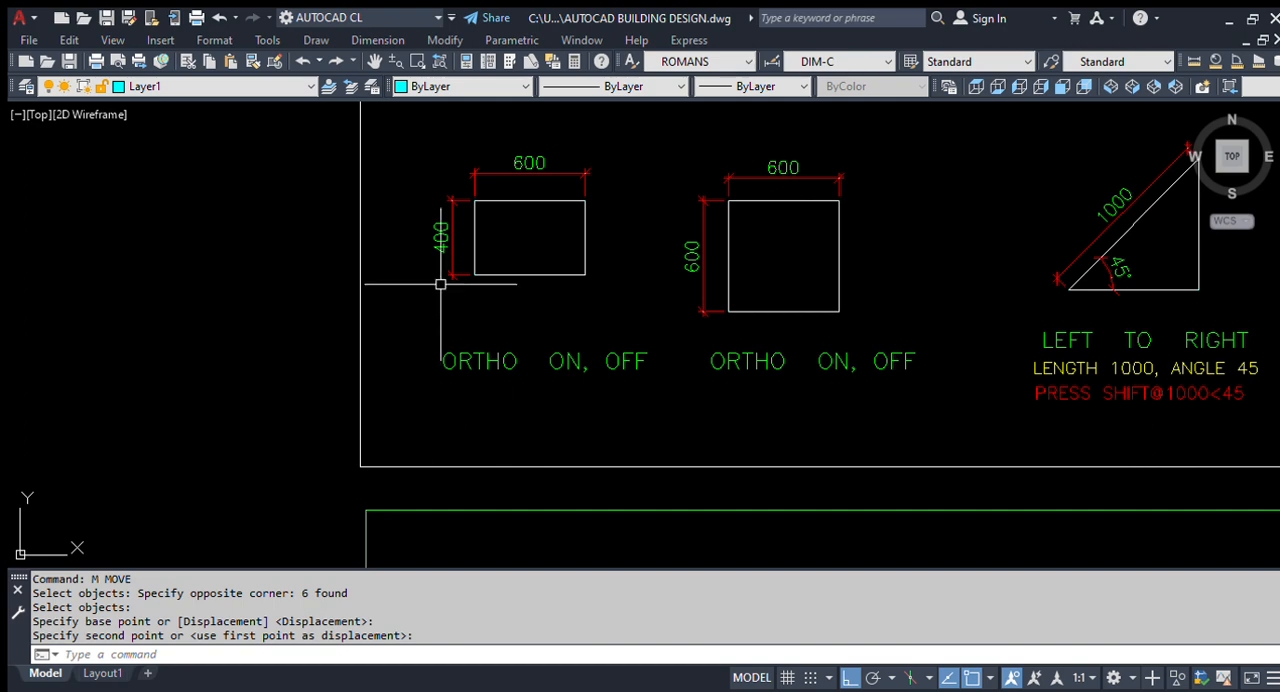
pyautogui.scroll(-3, 420, 300)
pyautogui.scroll(1, 440, 314)
pyautogui.scroll(2, 440, 314)
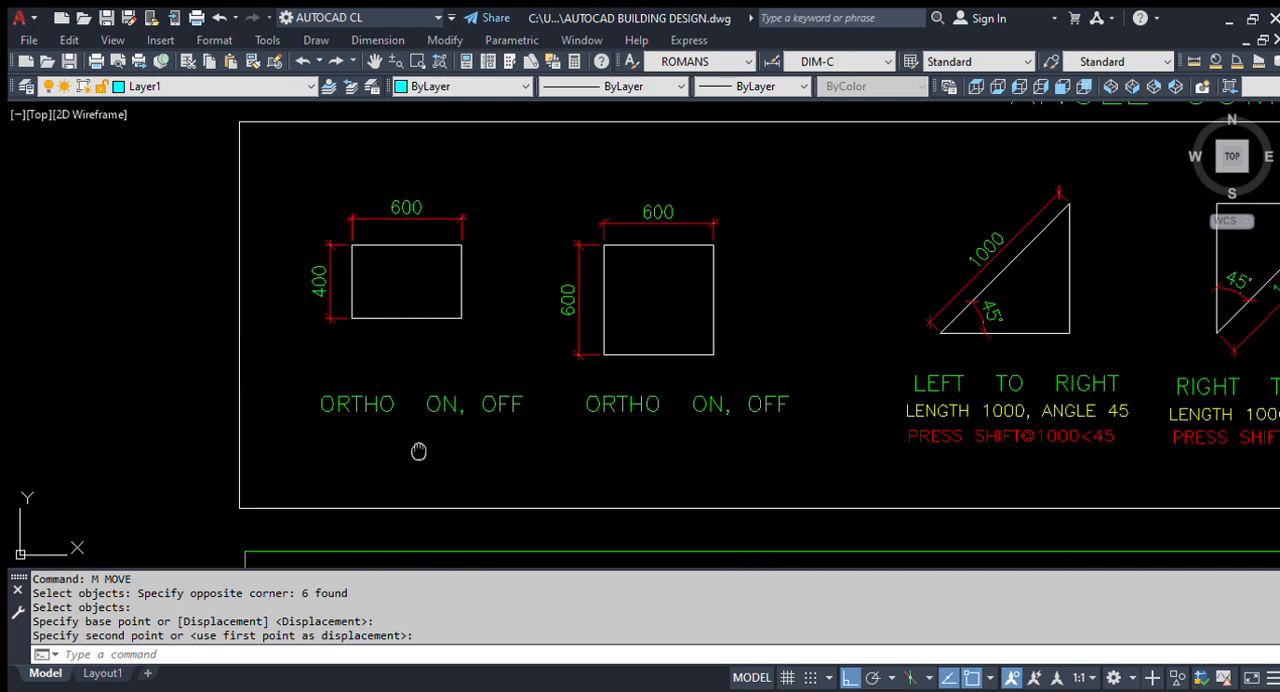
pyautogui.moveTo(423, 529); pyautogui.dragTo(494, 448, button='middle')
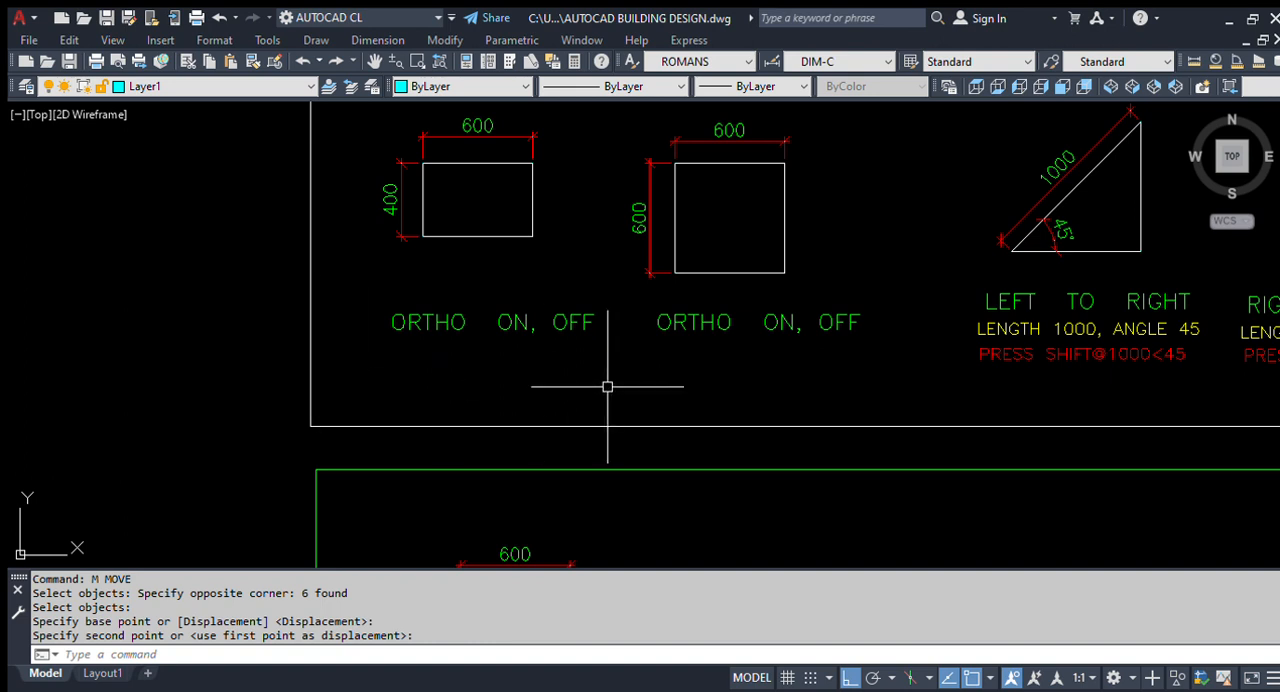
pyautogui.moveTo(554, 470)
pyautogui.mouseDown(button='middle')
pyautogui.moveTo(520, 400)
pyautogui.moveTo(490, 377)
pyautogui.mouseUp(button='middle')
pyautogui.scroll(-2, 537, 420)
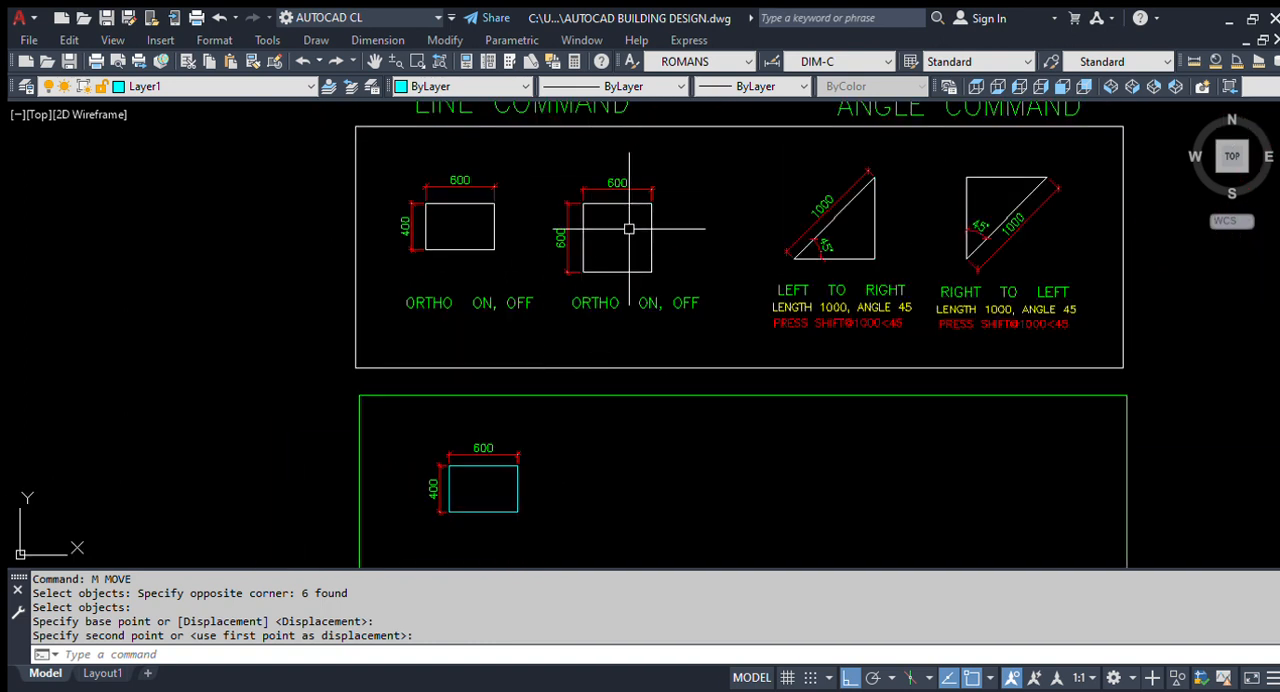
pyautogui.scroll(2, 608, 250)
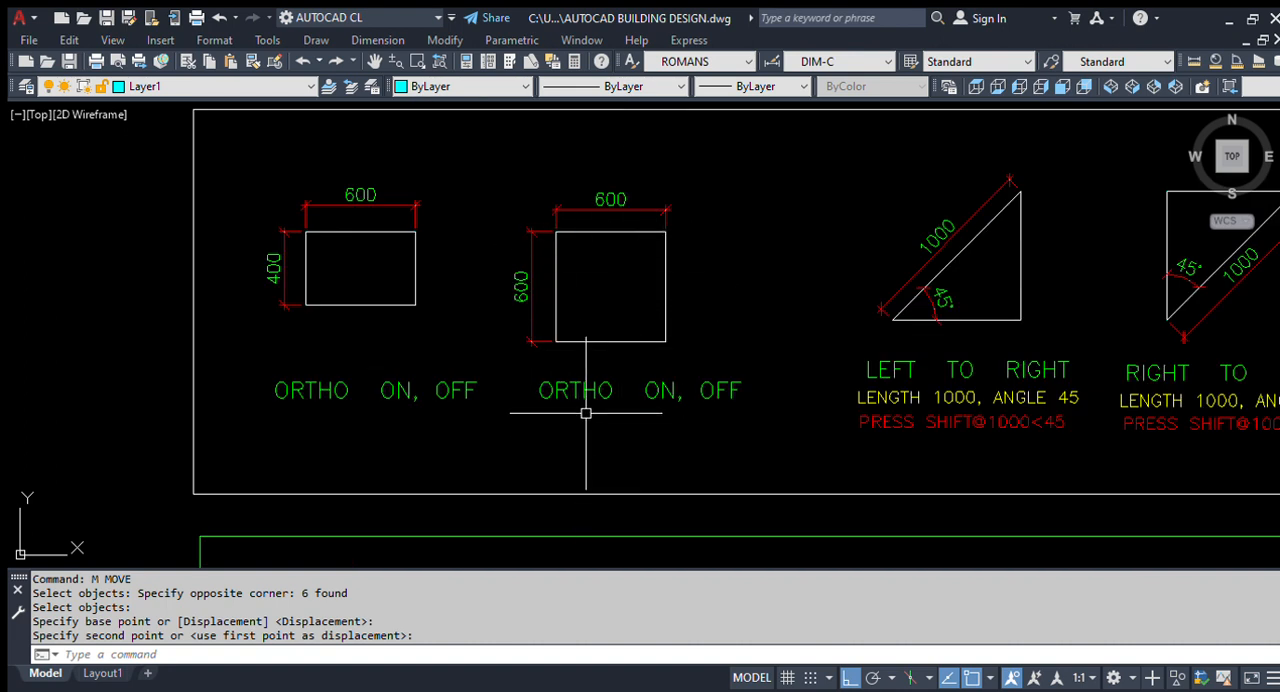
# - Start a line in the green frame with its first point to the right of the dimensioned rectangle
pyautogui.press('Return')
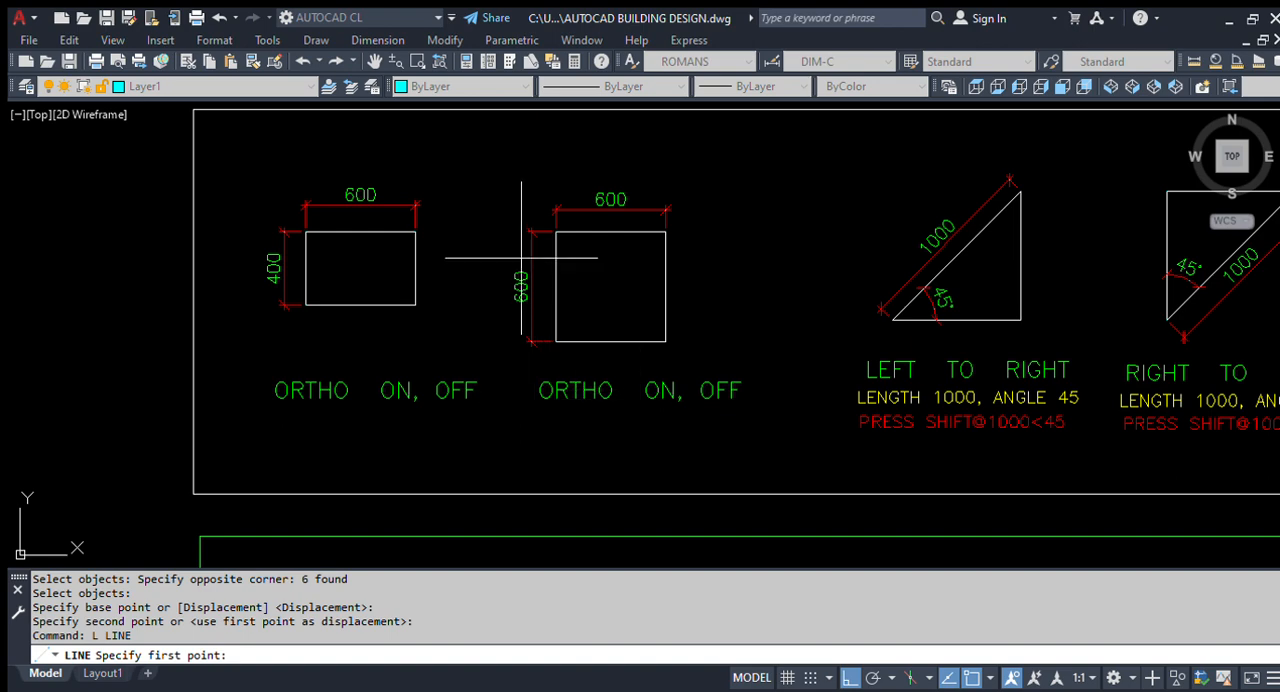
pyautogui.scroll(-3, 600, 430)
pyautogui.scroll(3, 552, 426)
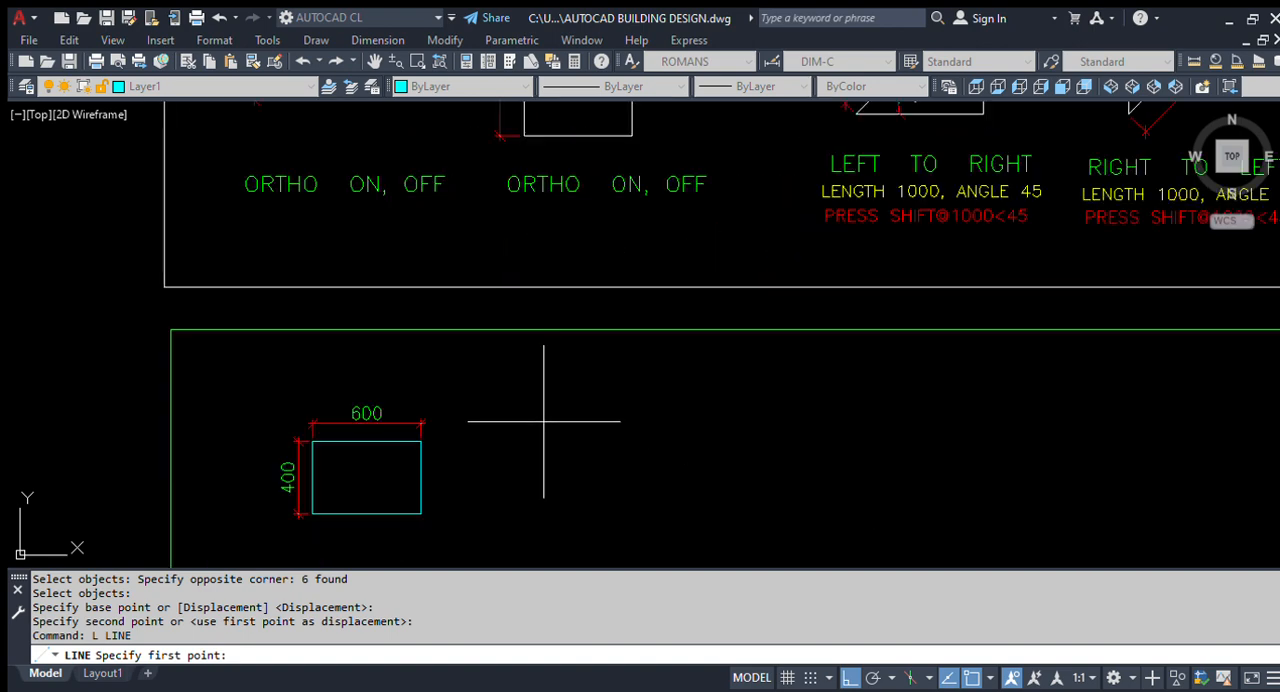
pyautogui.click(529, 418)
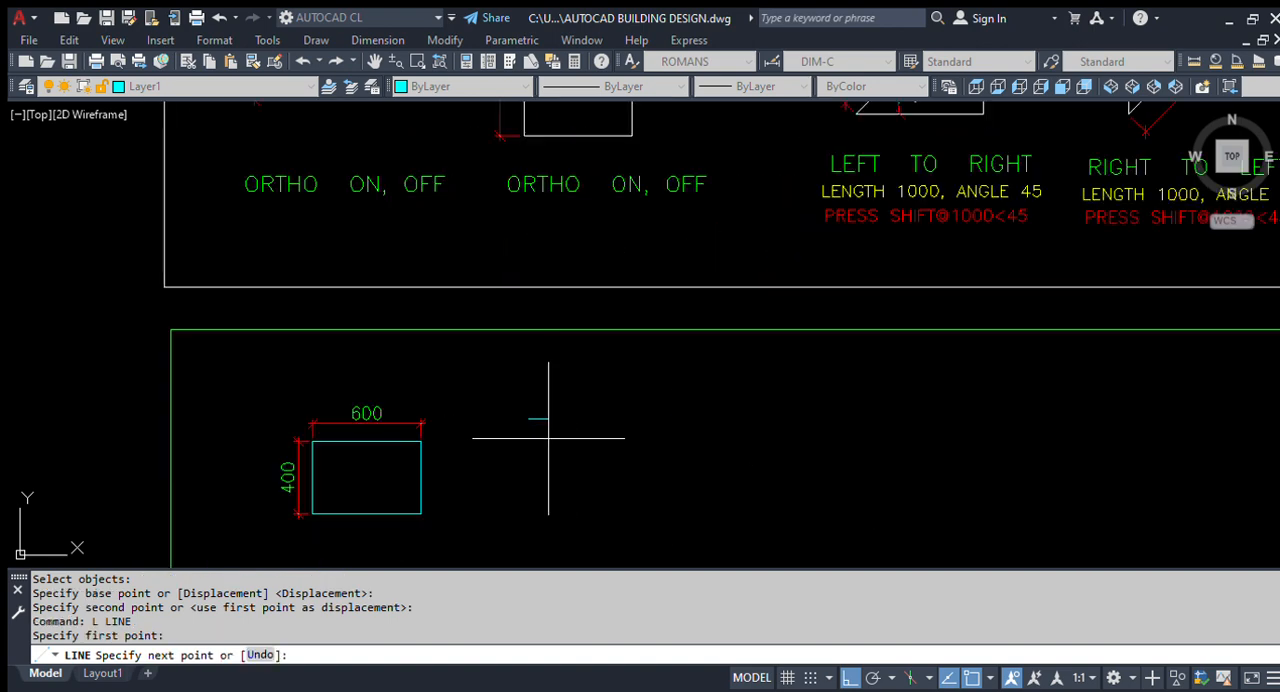
# - Switch ortho mode off and back on while previewing the direction of the line's first segment
pyautogui.scroll(2, 548, 440)
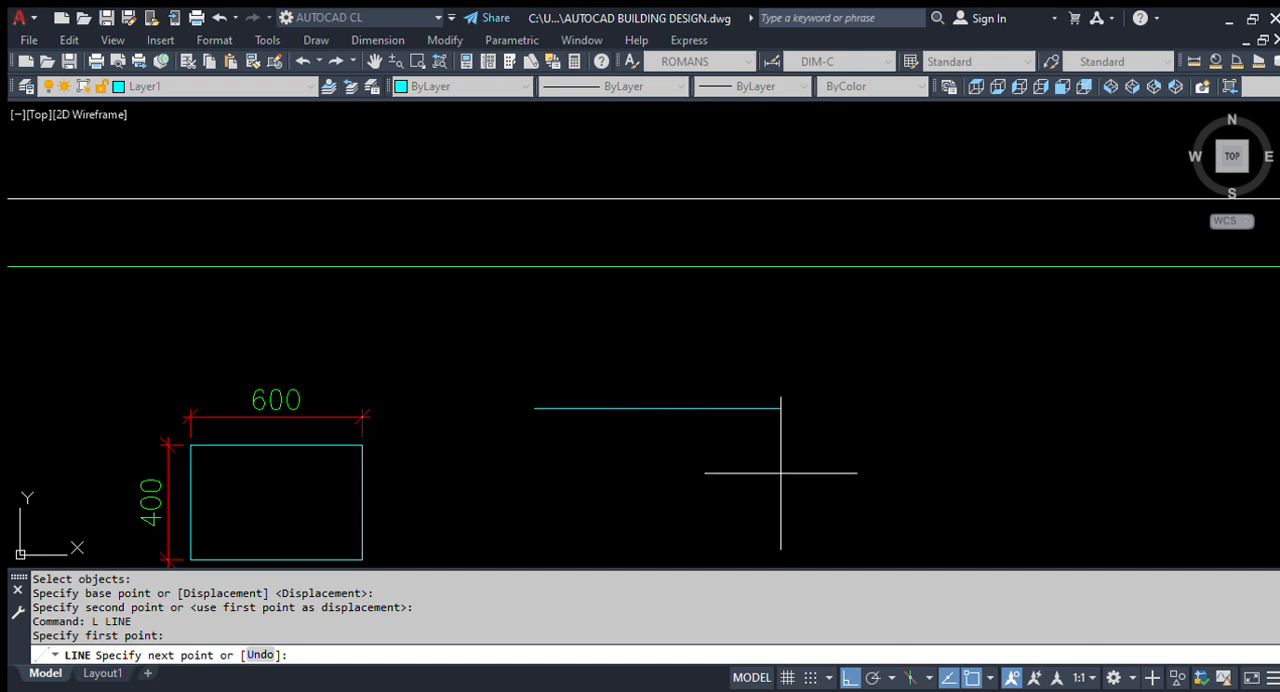
pyautogui.scroll(-3, 611, 414)
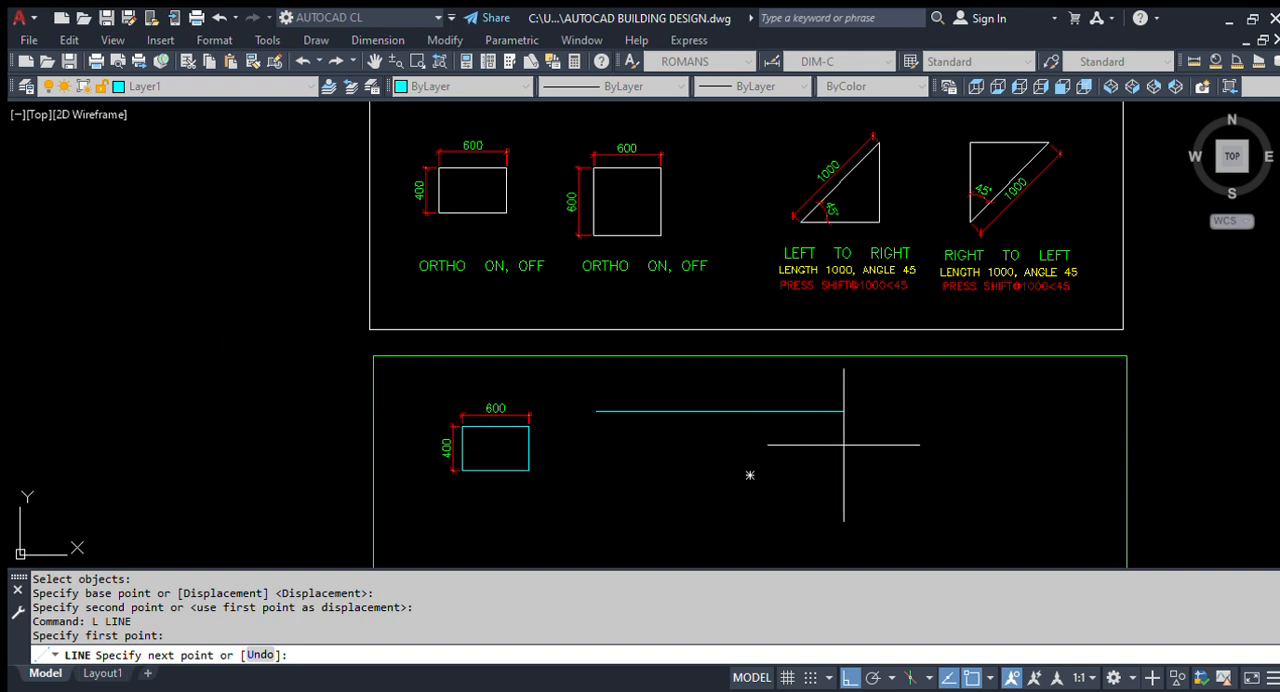
pyautogui.scroll(2, 700, 450)
pyautogui.scroll(-4, 620, 450)
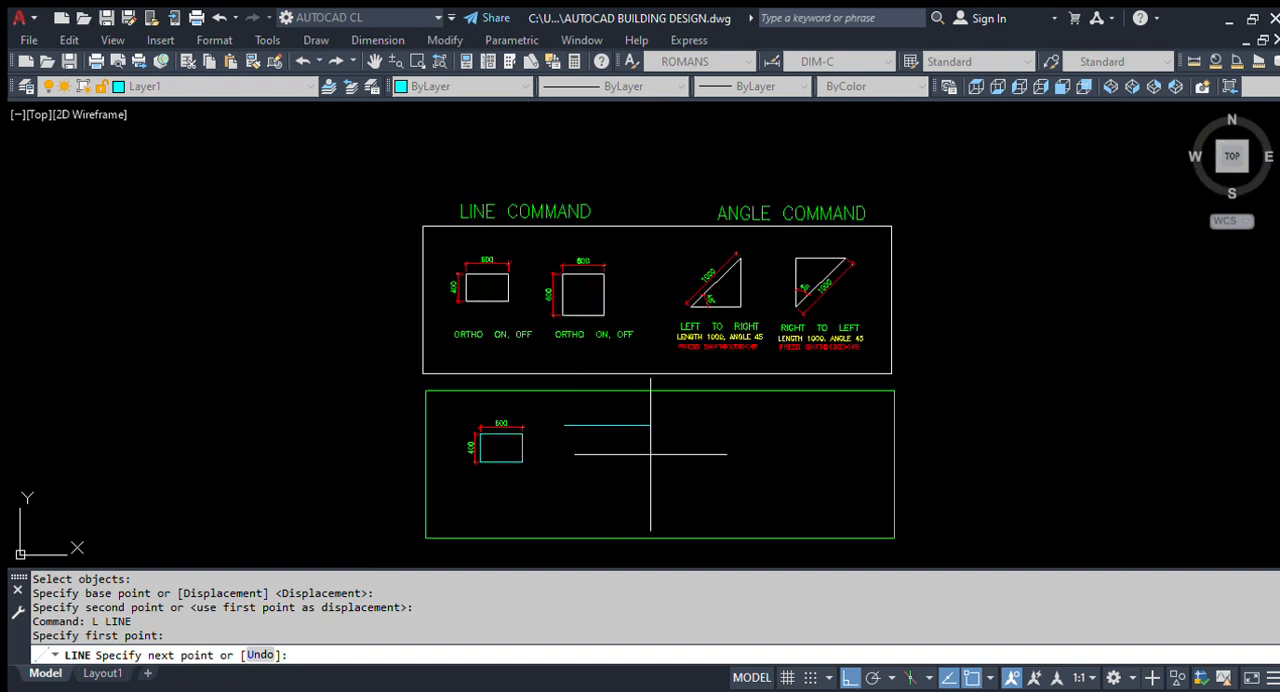
pyautogui.scroll(2, 630, 448)
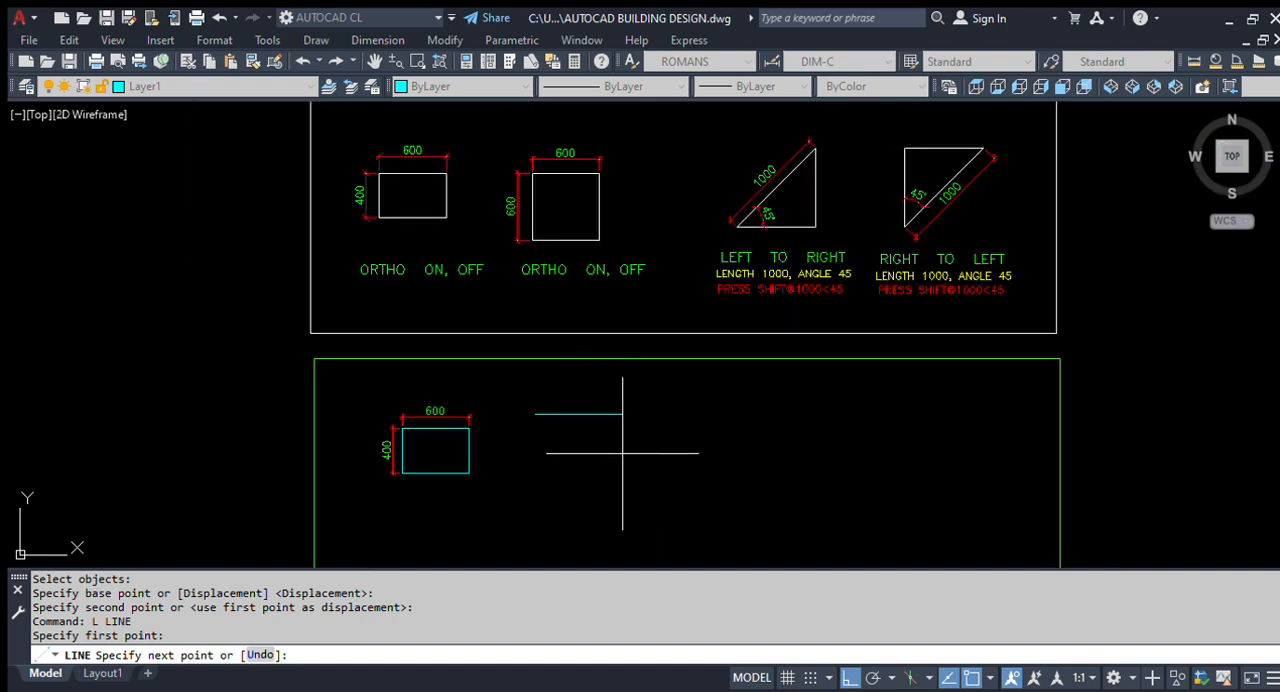
pyautogui.press('F8')
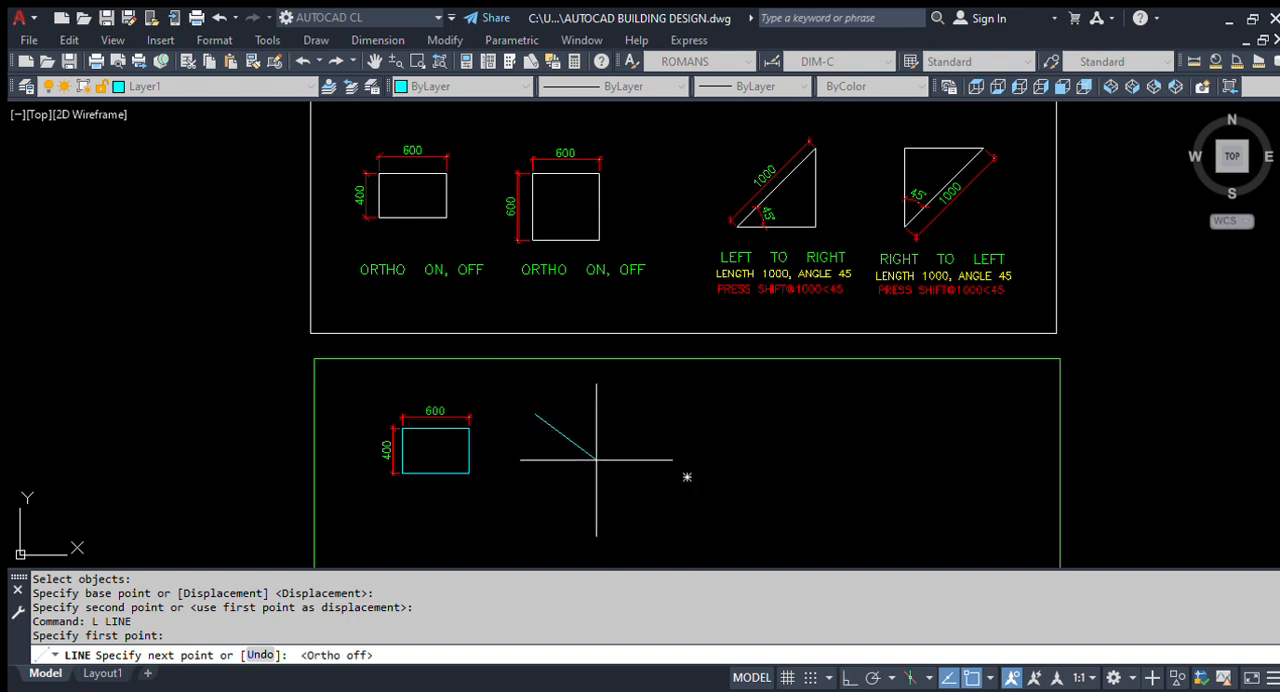
pyautogui.press('F8')
# - Draw the square's top side 600 long to the right with ortho mode on
pyautogui.scroll(3, 506, 389)
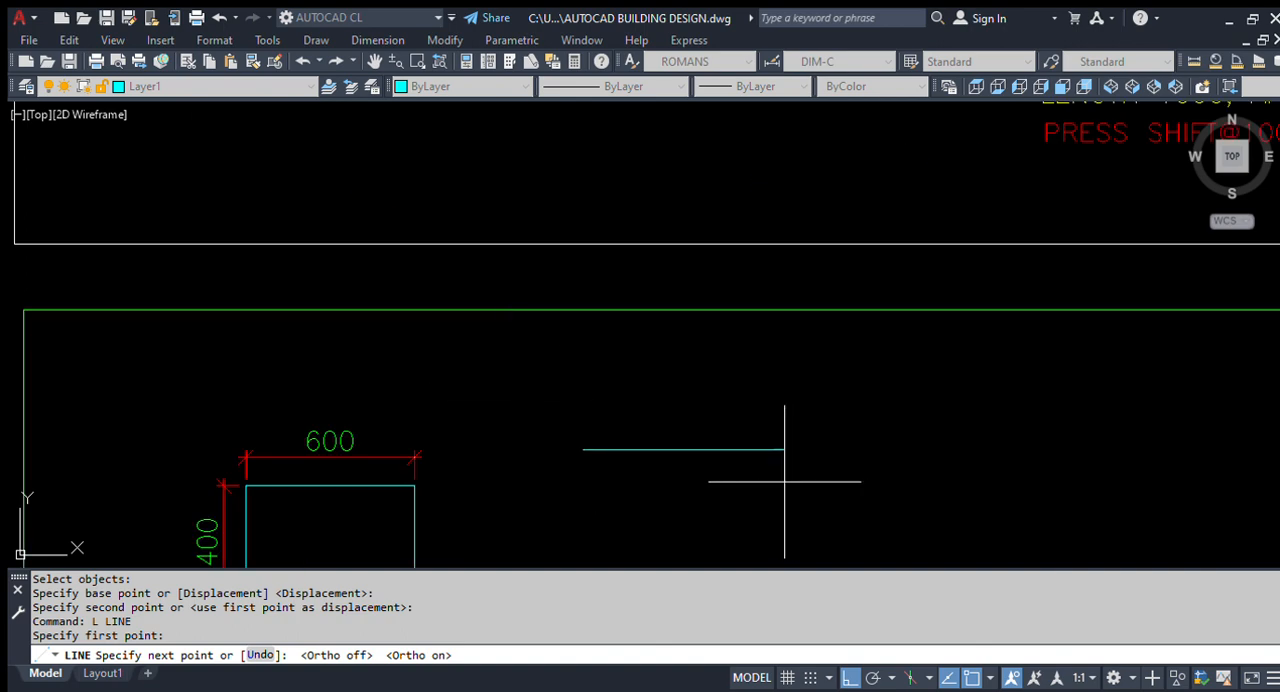
pyautogui.scroll(-4, 543, 443)
pyautogui.scroll(2, 580, 423)
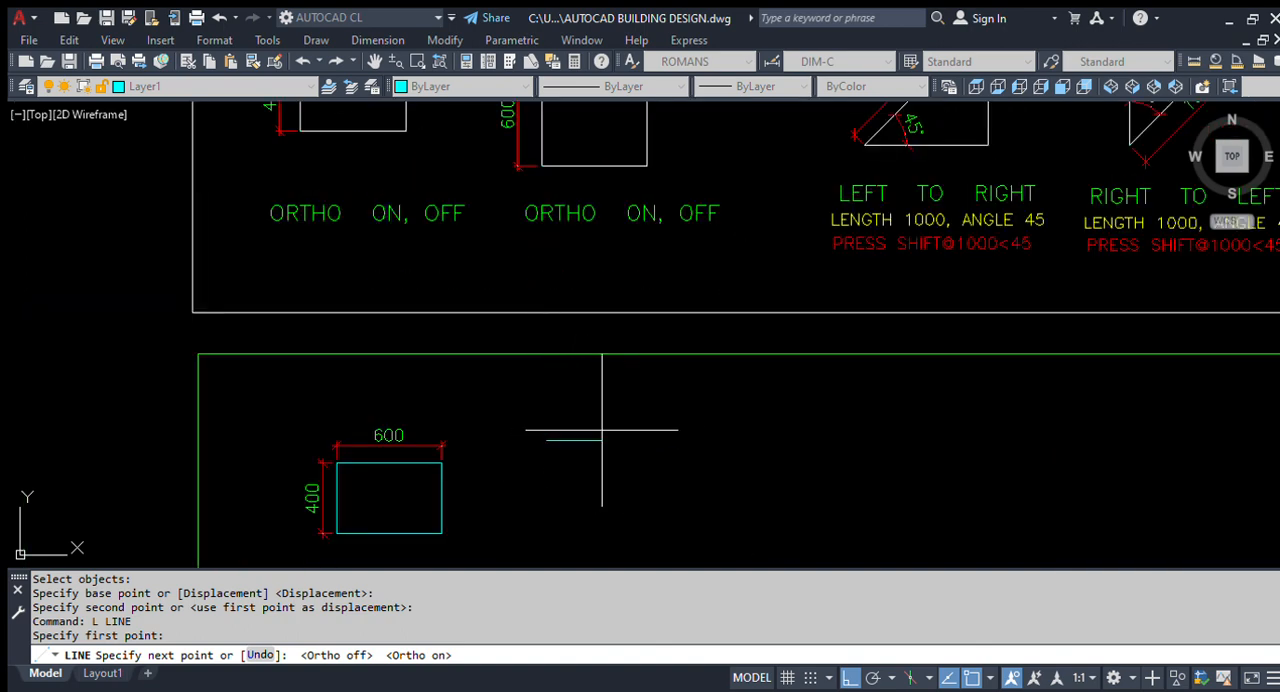
pyautogui.scroll(-2, 602, 430)
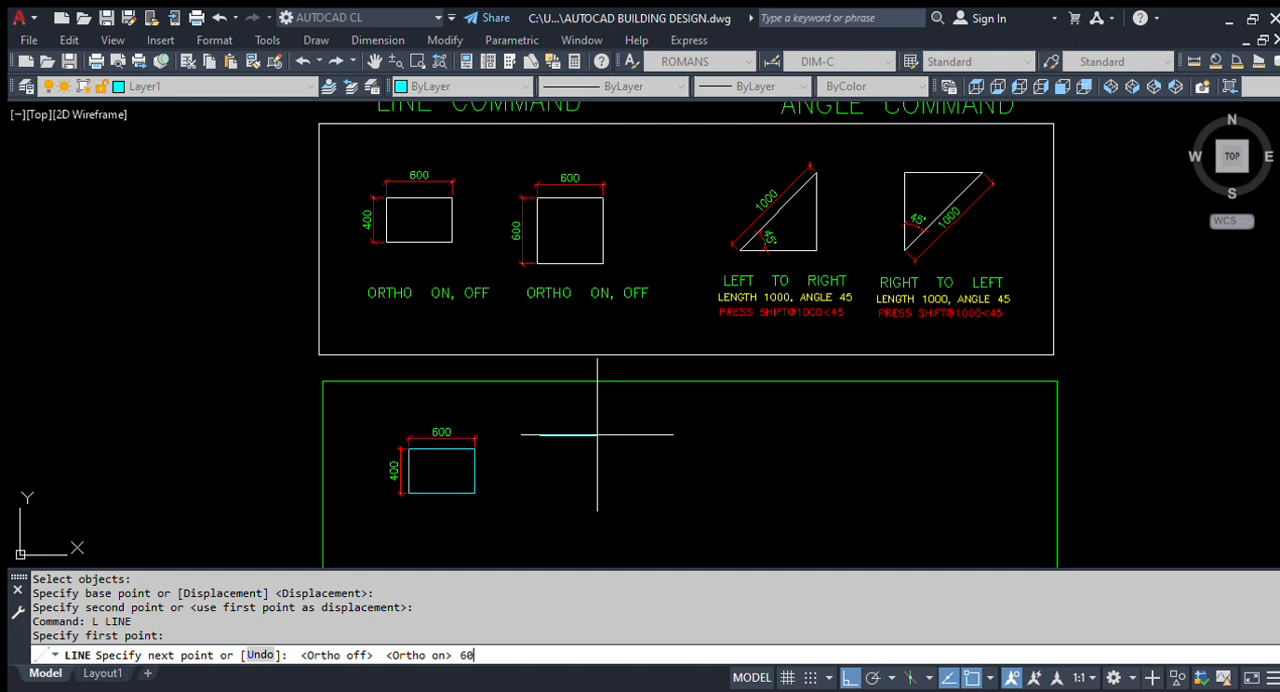
pyautogui.write('600')
pyautogui.press('Return')
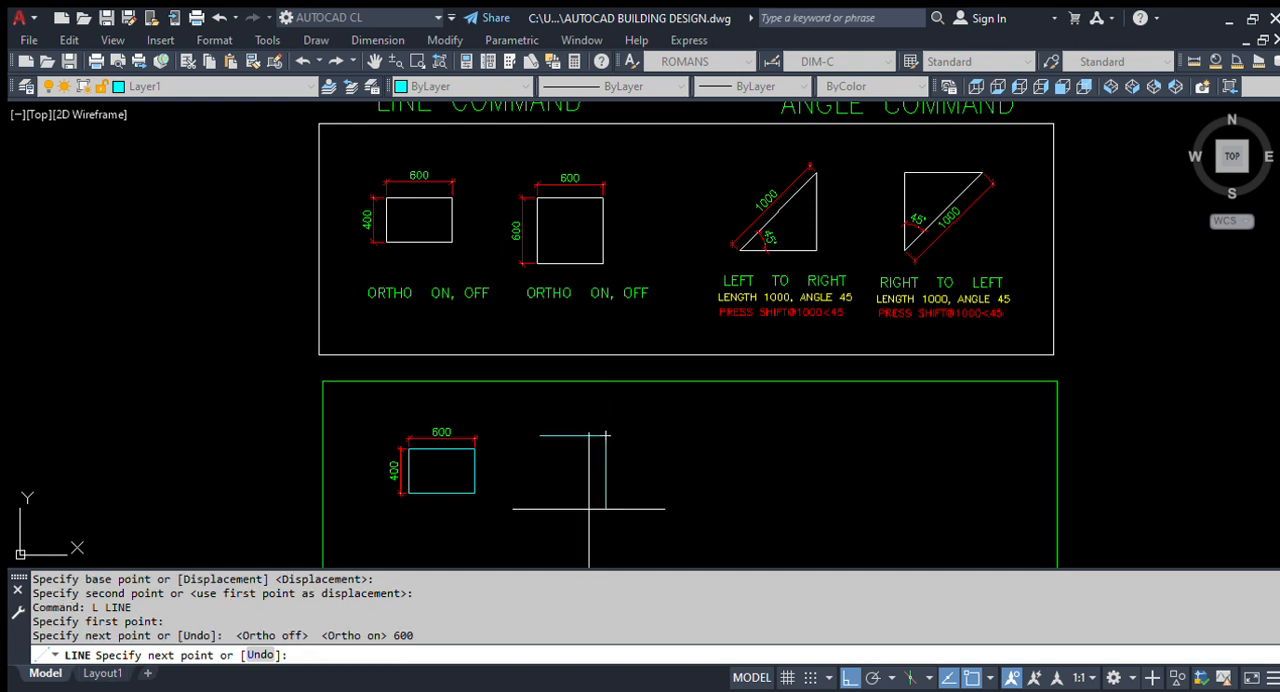
# - Draw the square's right side 600 long, straight down from the end of the top side
pyautogui.scroll(-2, 607, 432)
pyautogui.scroll(2, 605, 450)
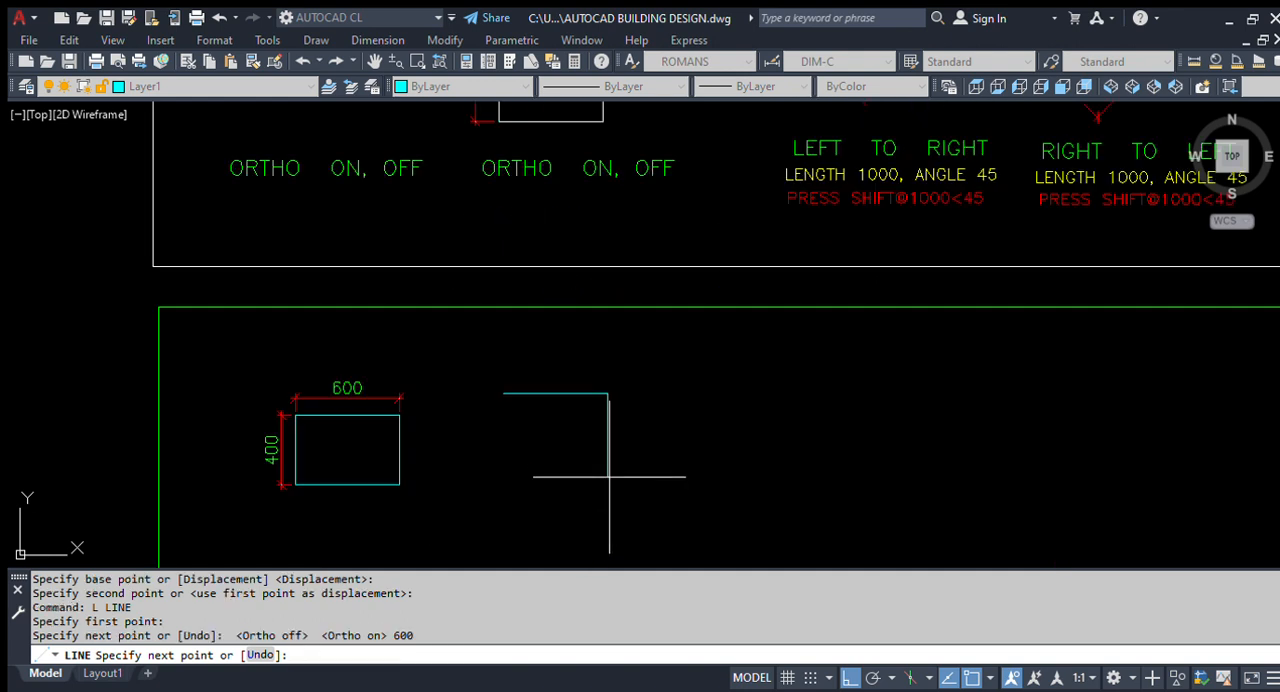
pyautogui.write('600')
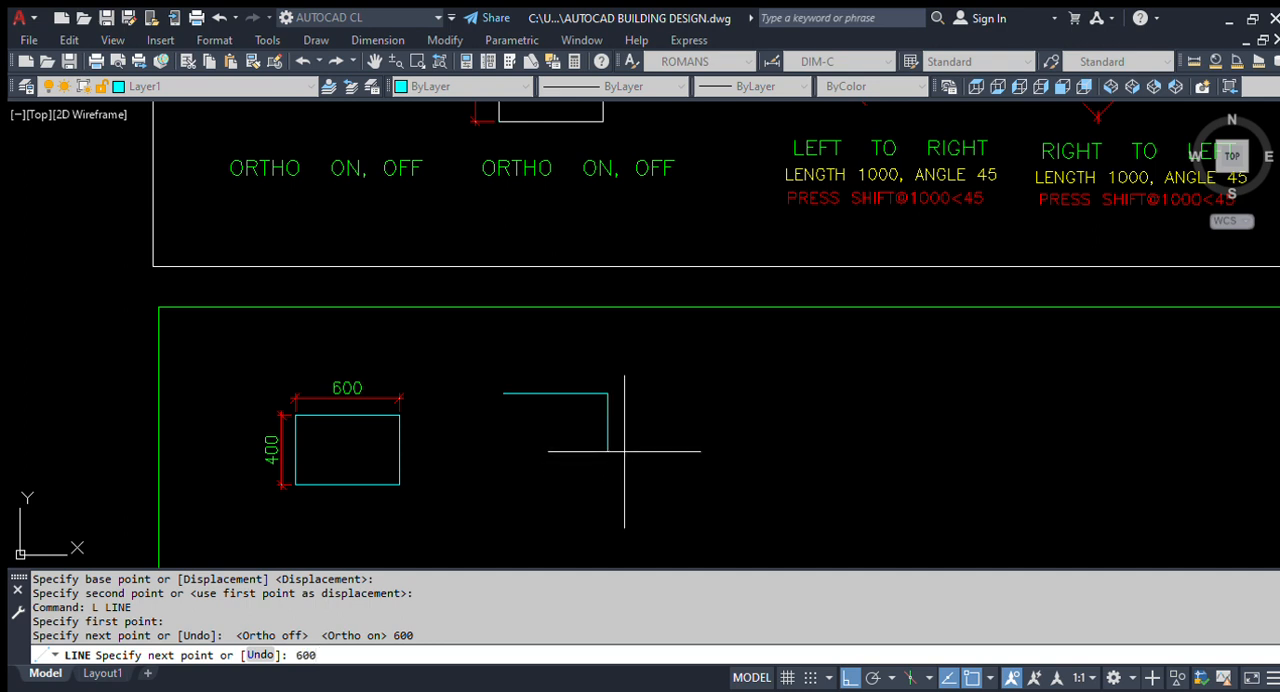
pyautogui.press('Return')
# - Complete the square with a 600 bottom side to the left and a 600 left side upward, and end the line
pyautogui.scroll(2, 490, 505)
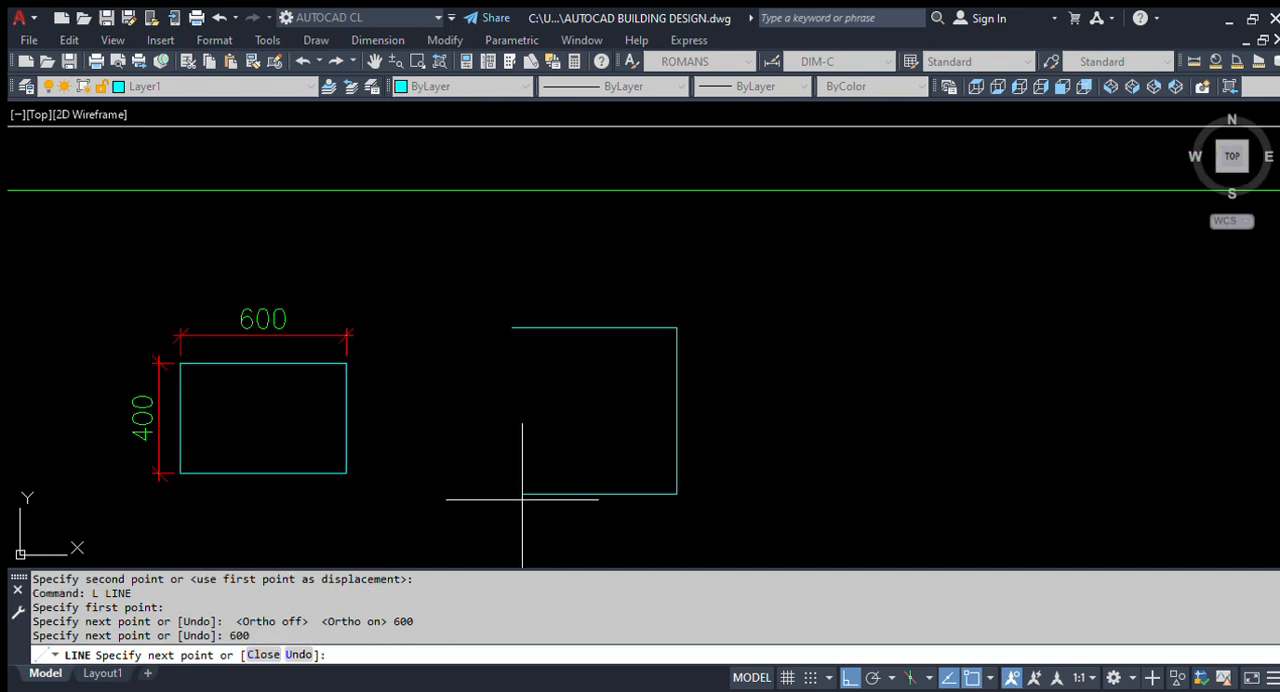
pyautogui.write('600')
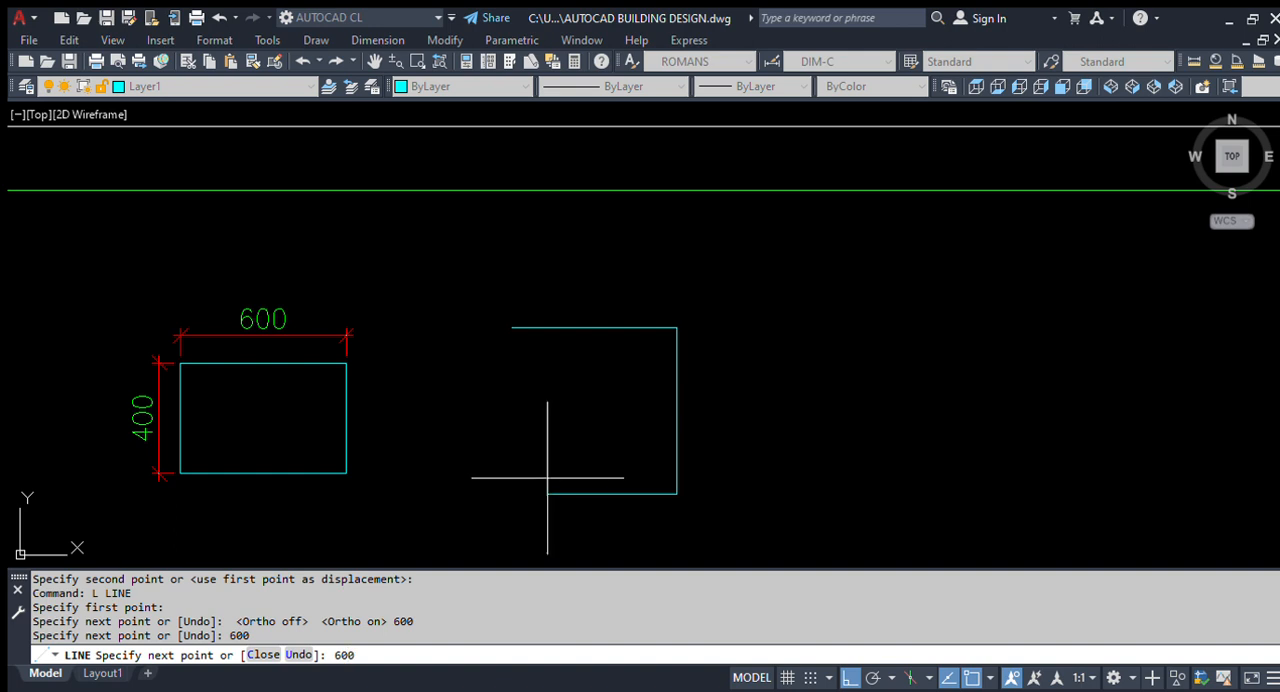
pyautogui.press('Return')
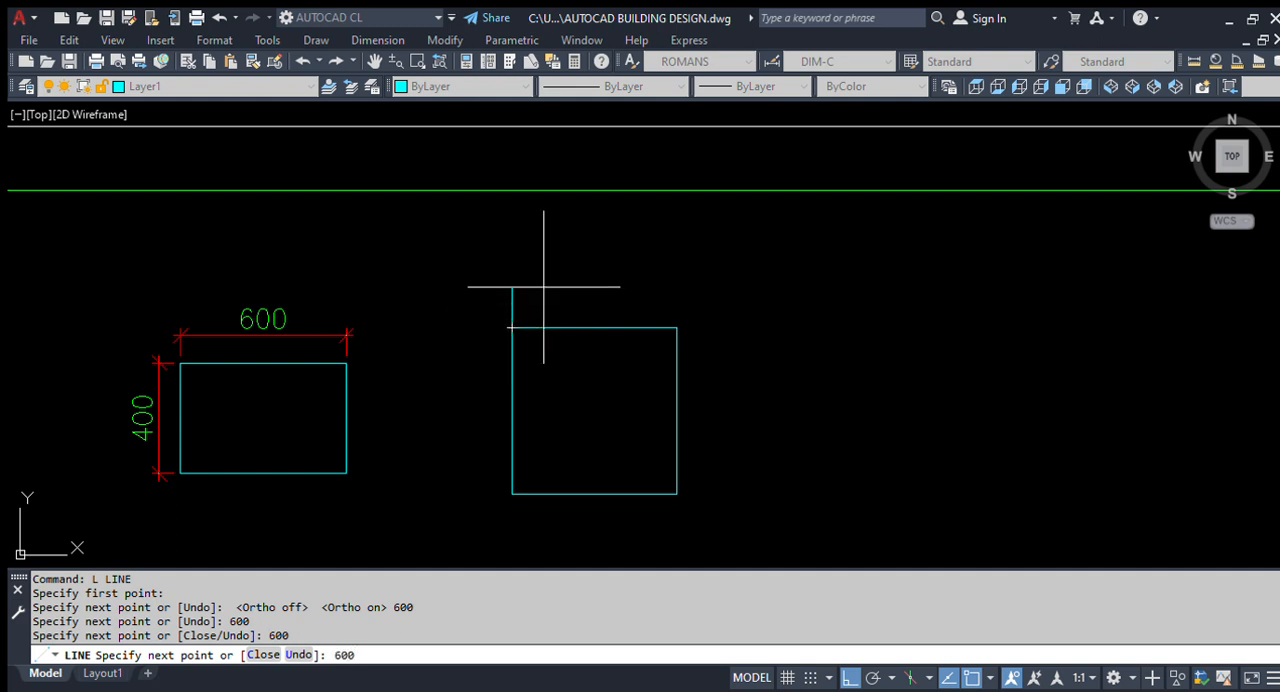
pyautogui.write('600')
pyautogui.press('Return')
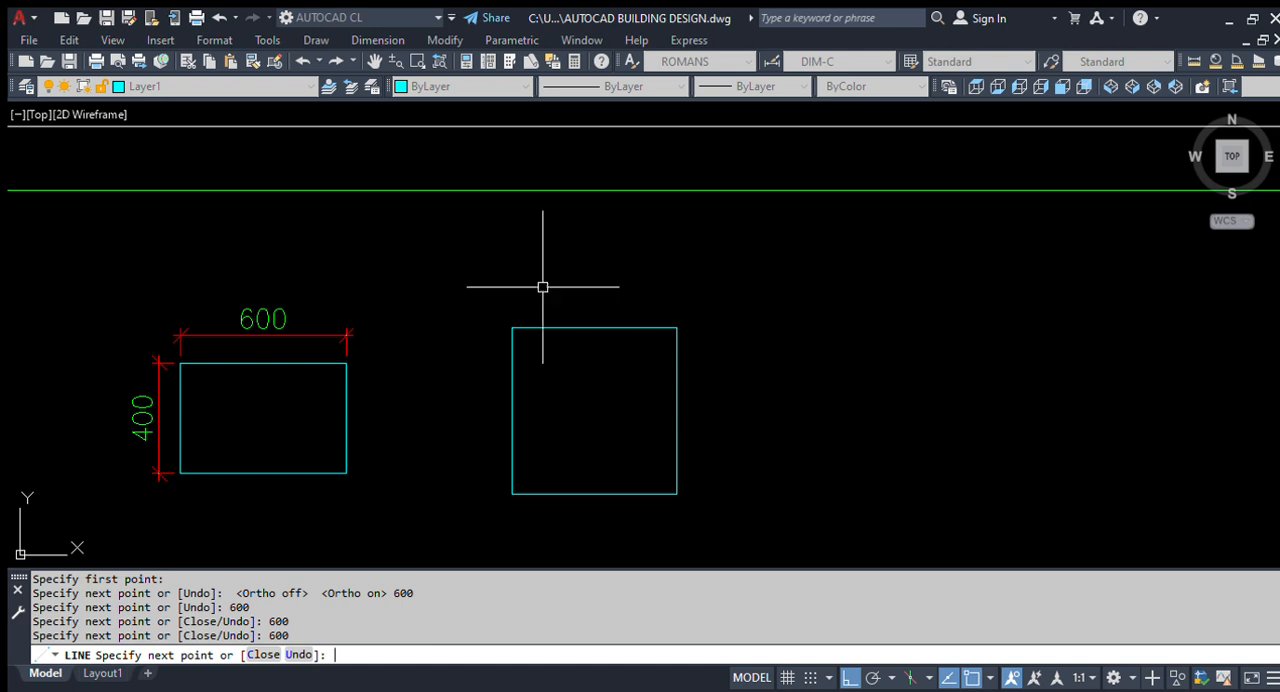
pyautogui.press('Return')
# - Add an aligned dimension above the top side of the new square in the green frame
pyautogui.scroll(2, 423, 423)
pyautogui.scroll(-6, 537, 346)
pyautogui.scroll(2, 400, 377)
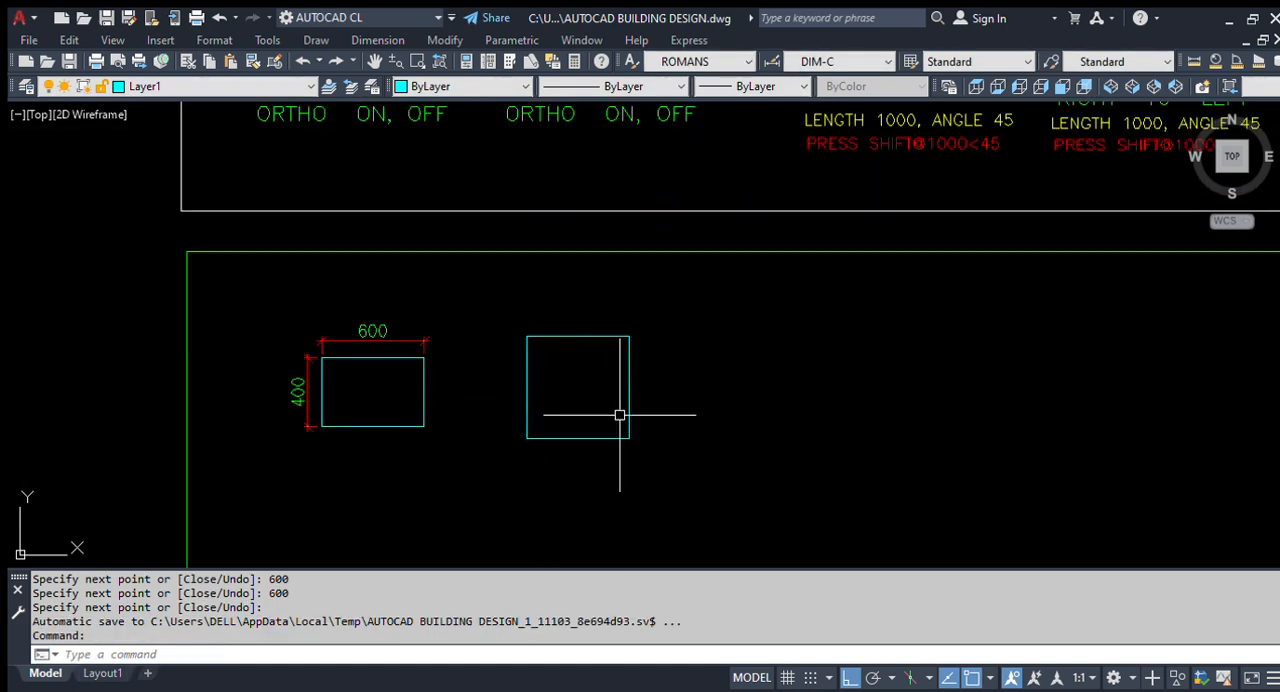
pyautogui.scroll(-4, 594, 430)
pyautogui.scroll(2, 575, 418)
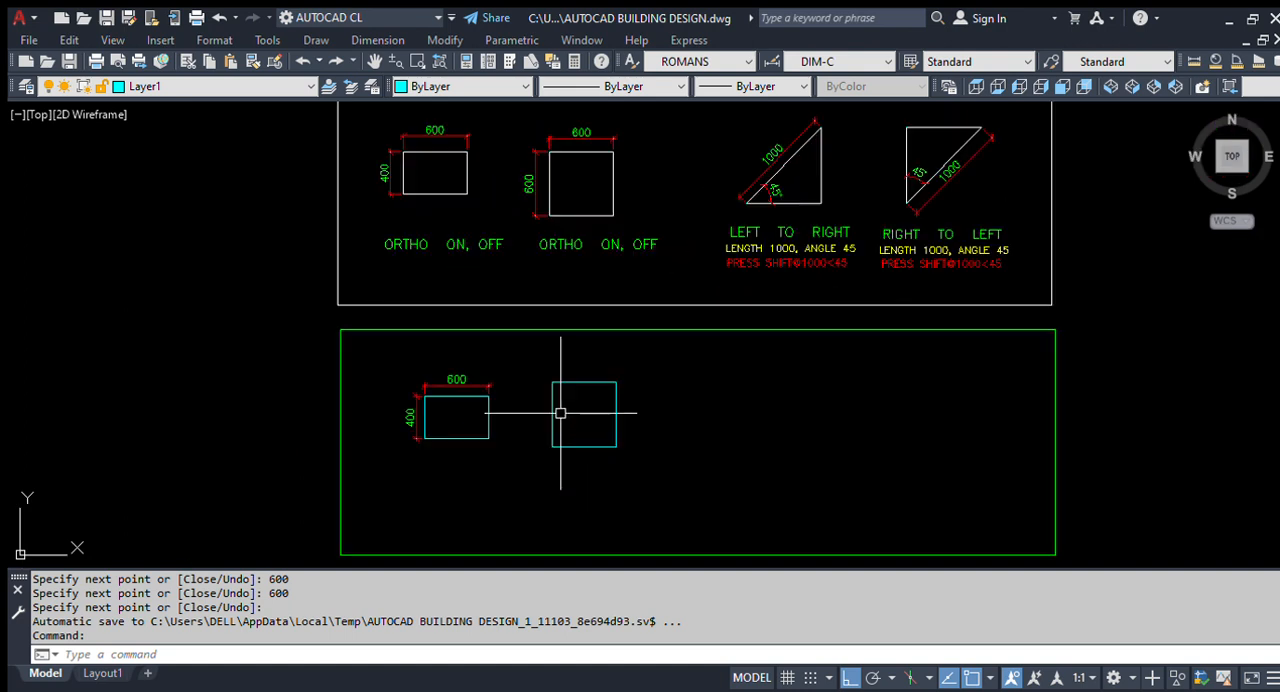
pyautogui.write('D')
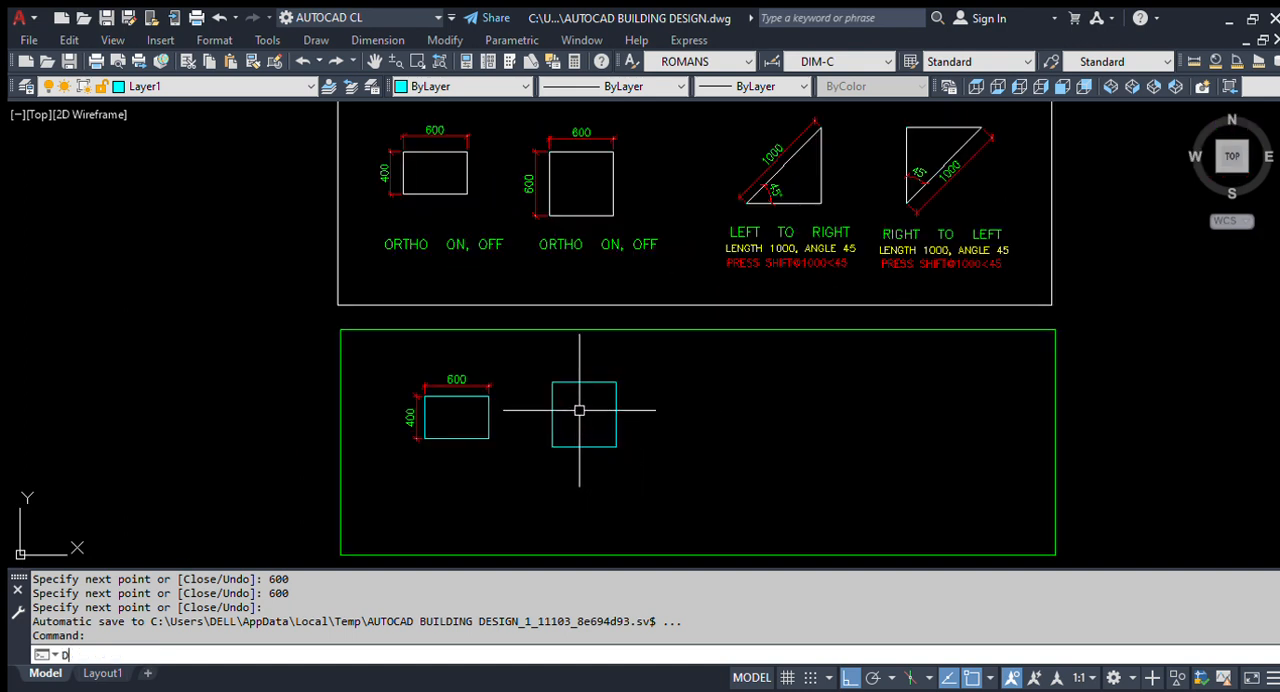
pyautogui.write('AL')
pyautogui.press('Return')
pyautogui.scroll(4, 578, 404)
pyautogui.press('Return')
pyautogui.click(577, 352)
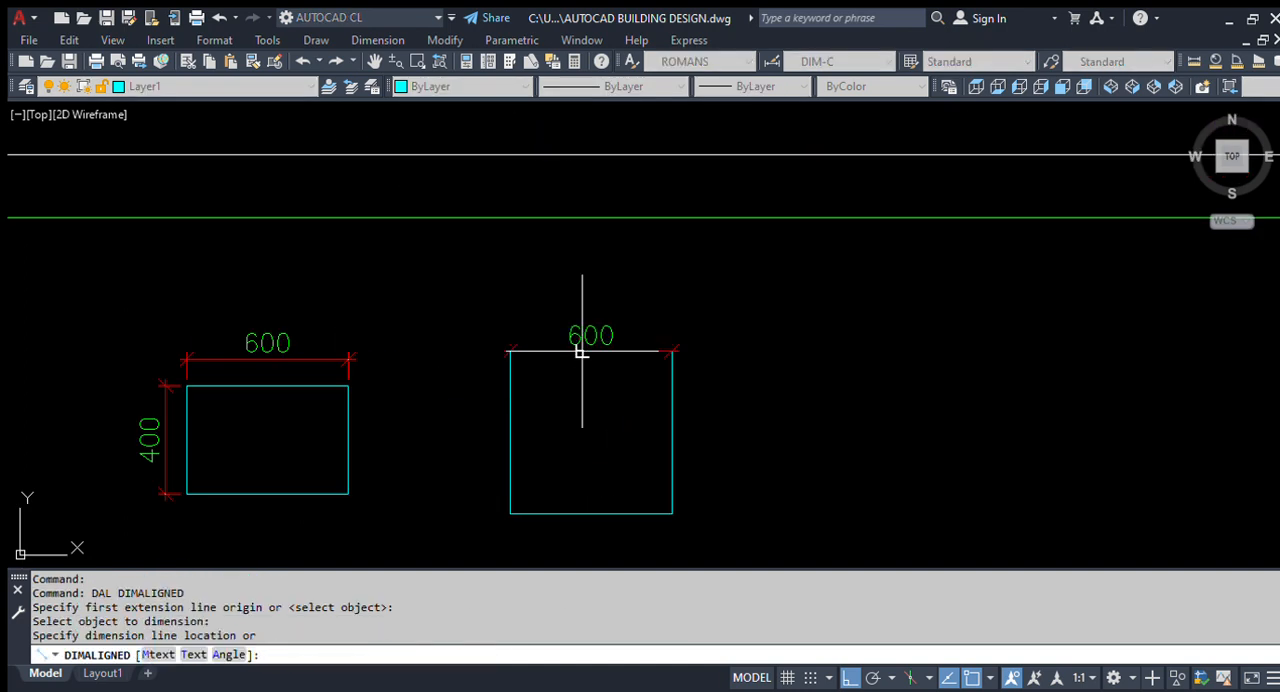
pyautogui.scroll(2, 583, 309)
pyautogui.click(591, 320)
# - Add an aligned dimension to the left of the new square's left side
pyautogui.press('Return')
pyautogui.press('Return')
pyautogui.scroll(-2, 740, 200)
pyautogui.scroll(2, 590, 330)
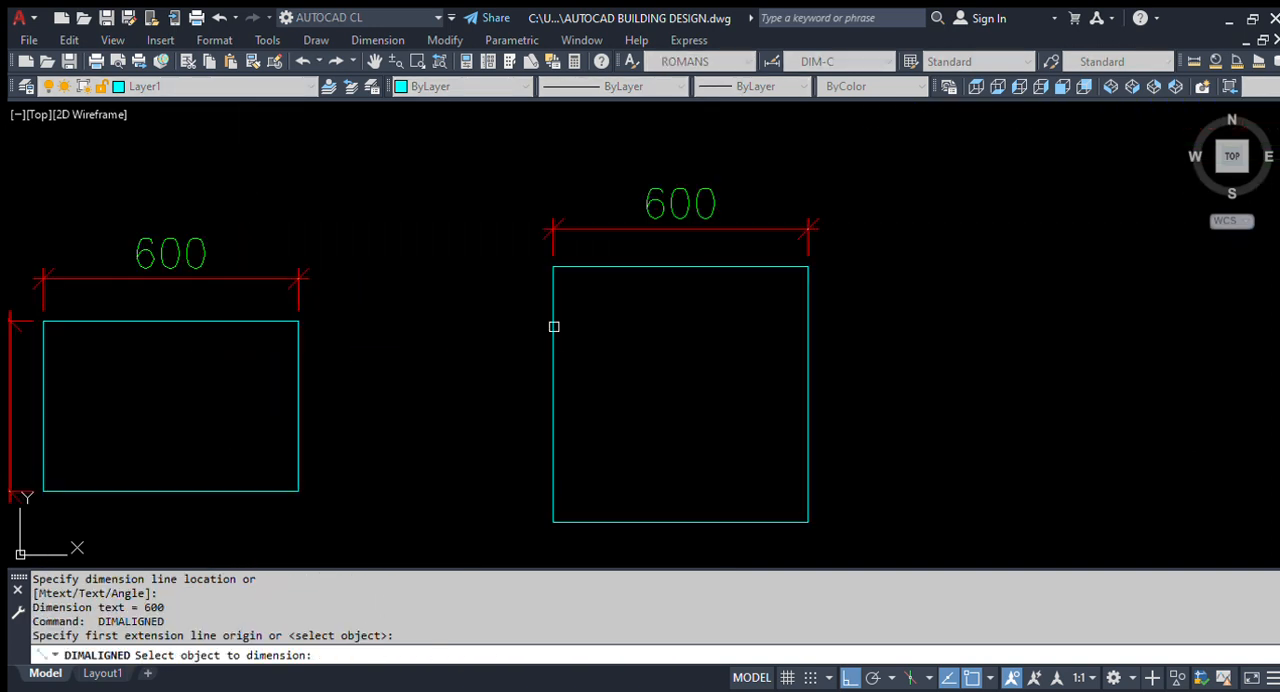
pyautogui.click(553, 325)
pyautogui.click(502, 345)
pyautogui.scroll(-2, 503, 344)
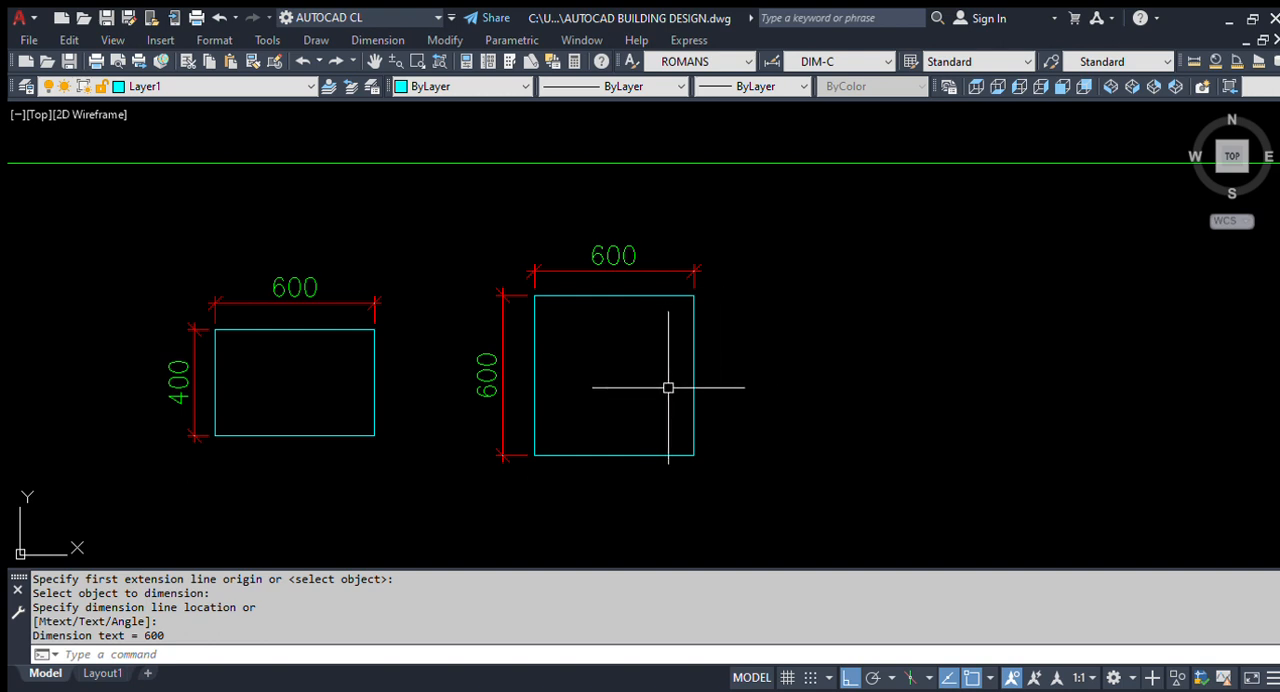
# - Look over the finished rectangles in the green frame and the angle command samples above it
pyautogui.scroll(-4, 585, 424)
pyautogui.scroll(2, 460, 374)
pyautogui.scroll(3, 530, 478)
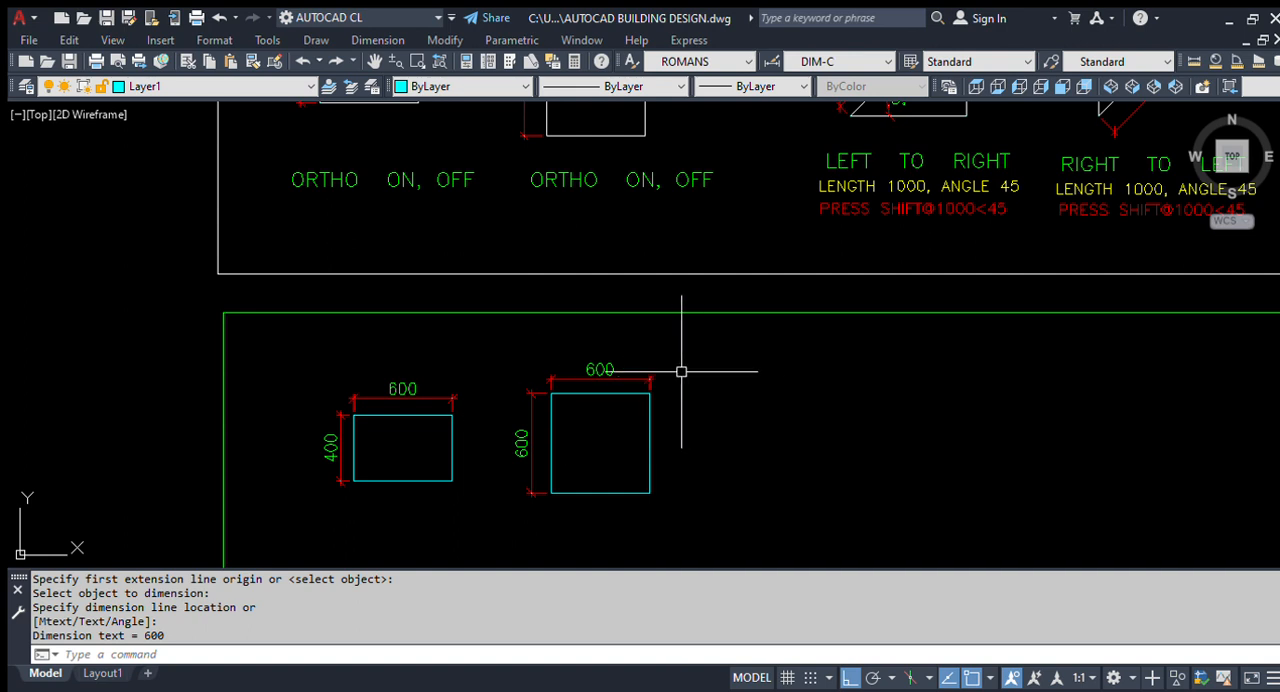
pyautogui.scroll(-2, 486, 408)
pyautogui.scroll(2, 660, 426)
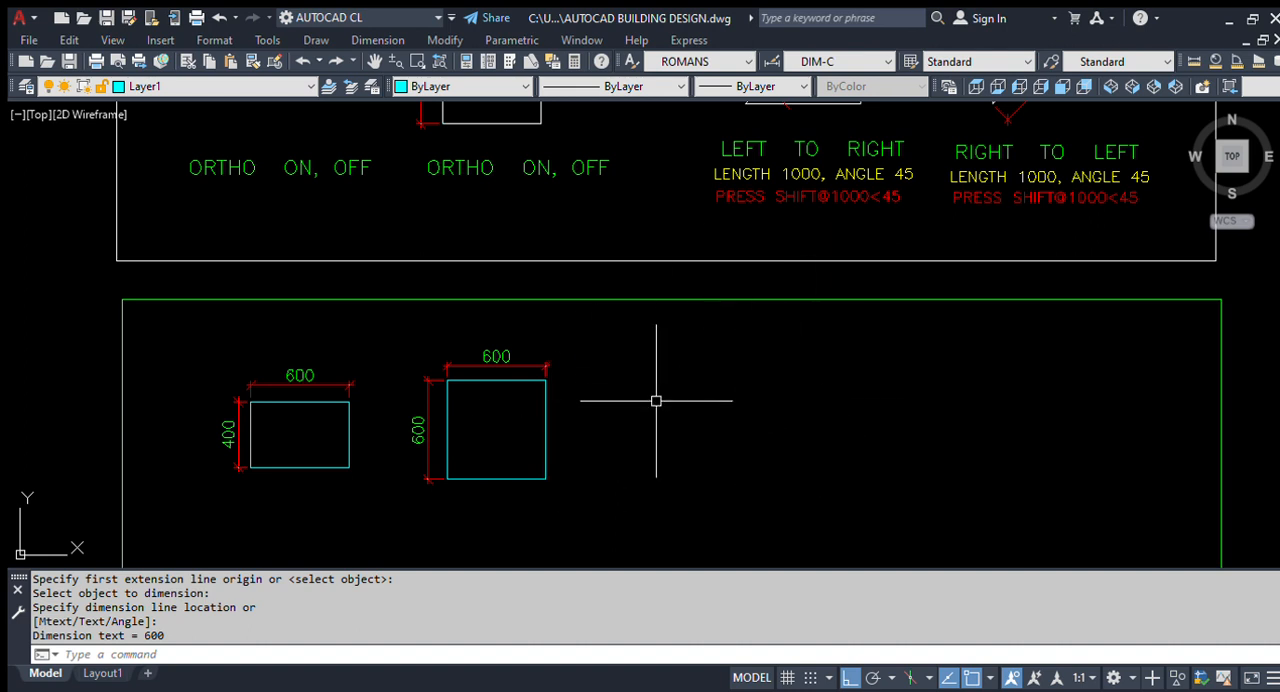
pyautogui.scroll(-3, 560, 434)
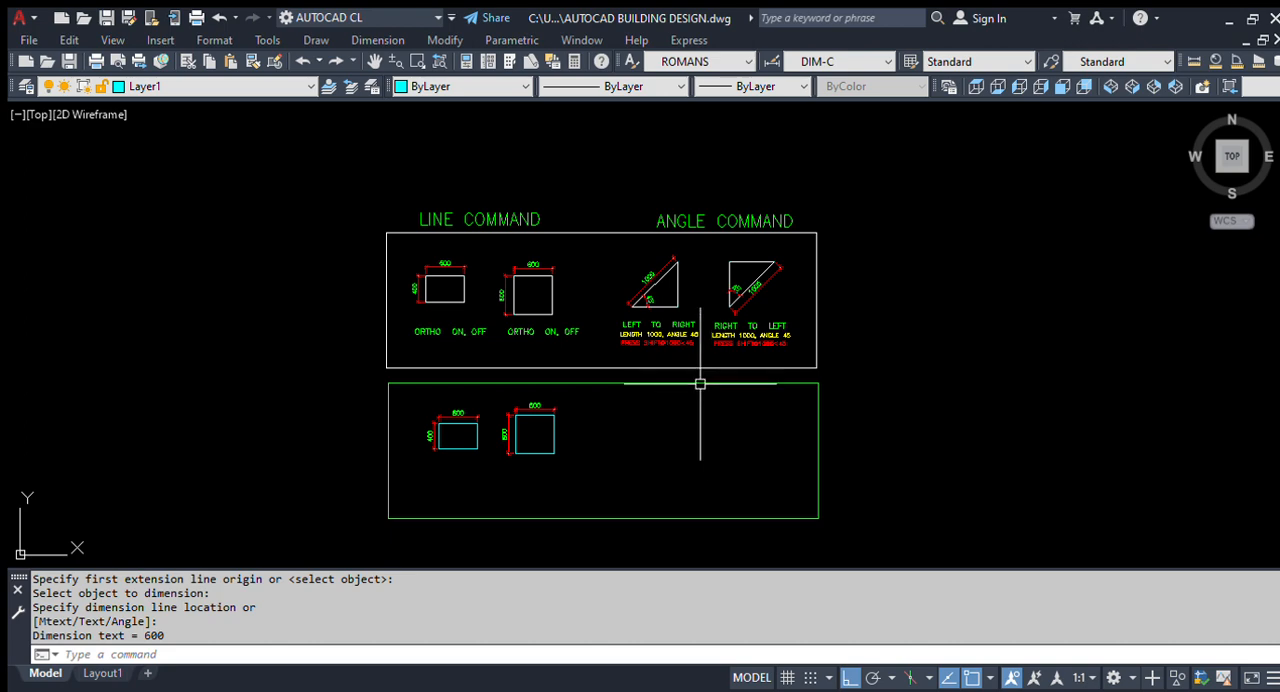
pyautogui.scroll(2, 700, 384)
pyautogui.moveTo(715, 348); pyautogui.dragTo(707, 380, button='middle')
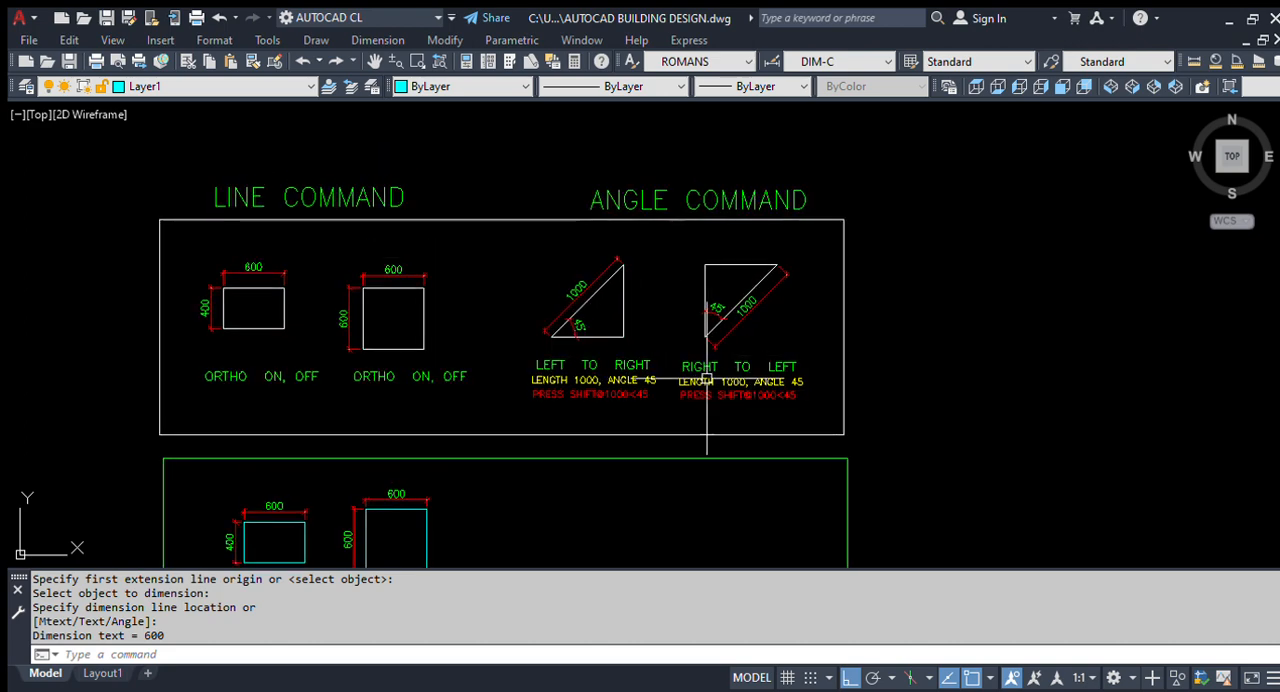
pyautogui.moveTo(587, 429); pyautogui.dragTo(625, 377, button='middle')
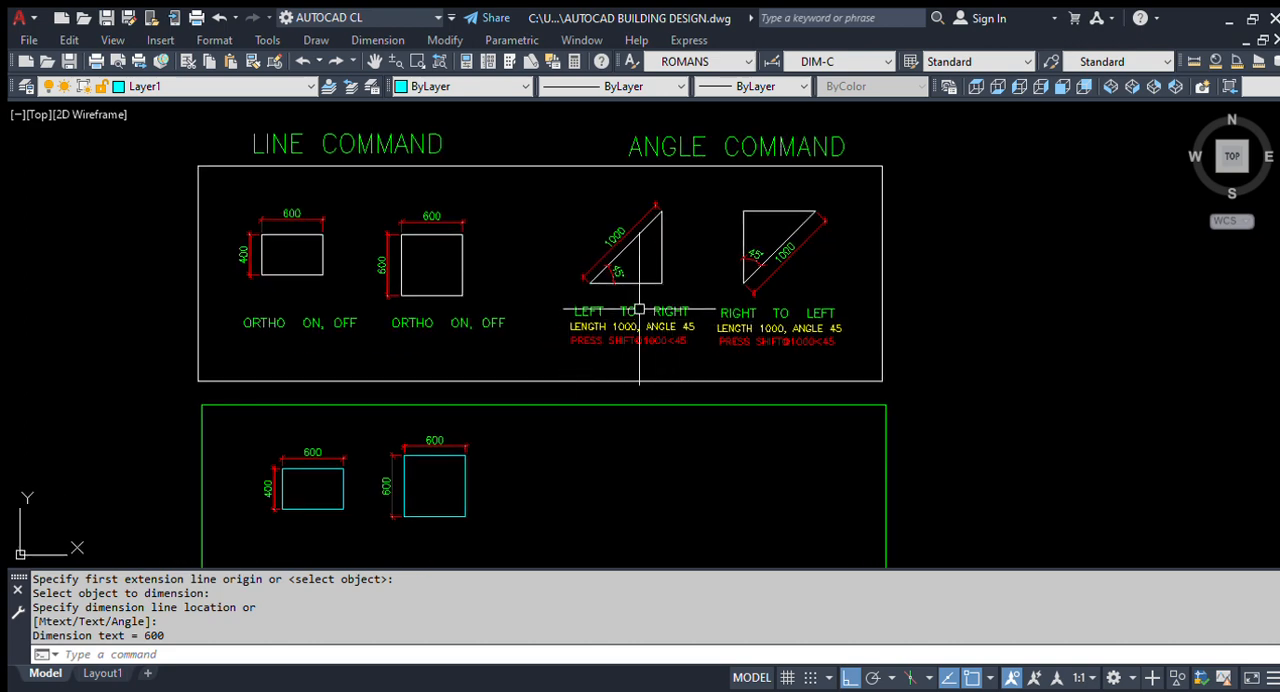
# - Examine the left-to-right sample triangle's sloping line together with its length and angle dimensions
pyautogui.scroll(4, 615, 272)
pyautogui.click(590, 243)
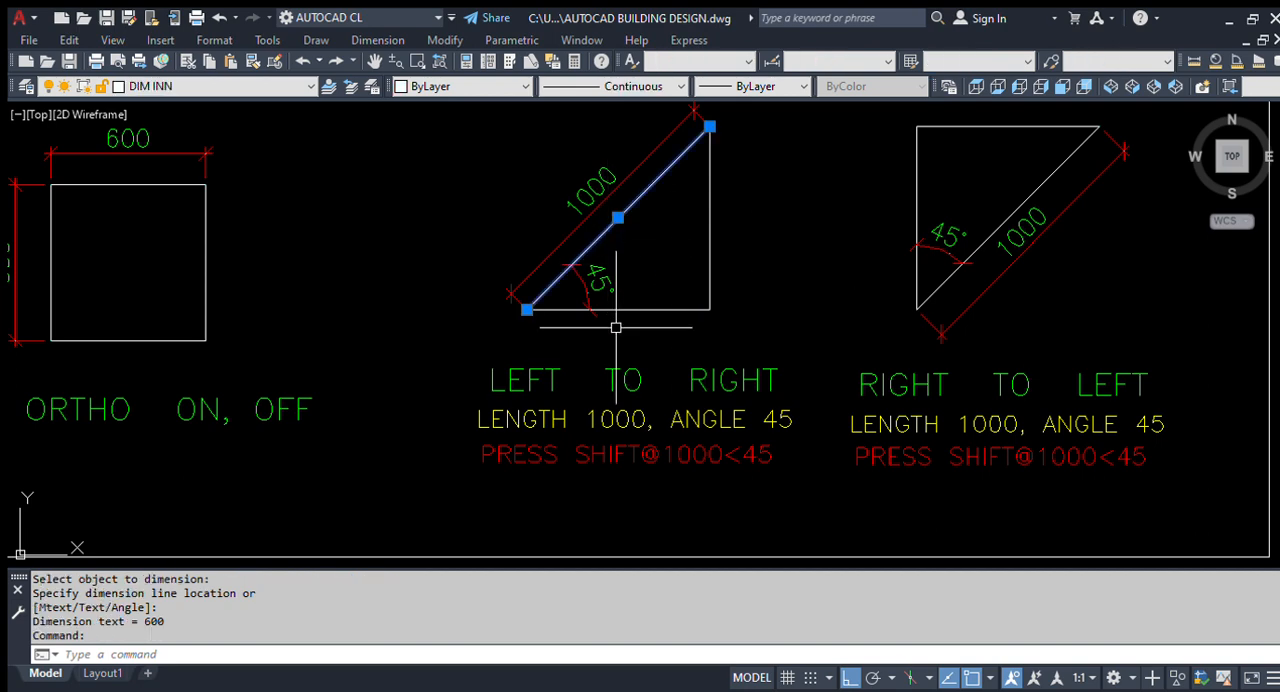
pyautogui.scroll(-2, 616, 328)
pyautogui.scroll(2, 616, 328)
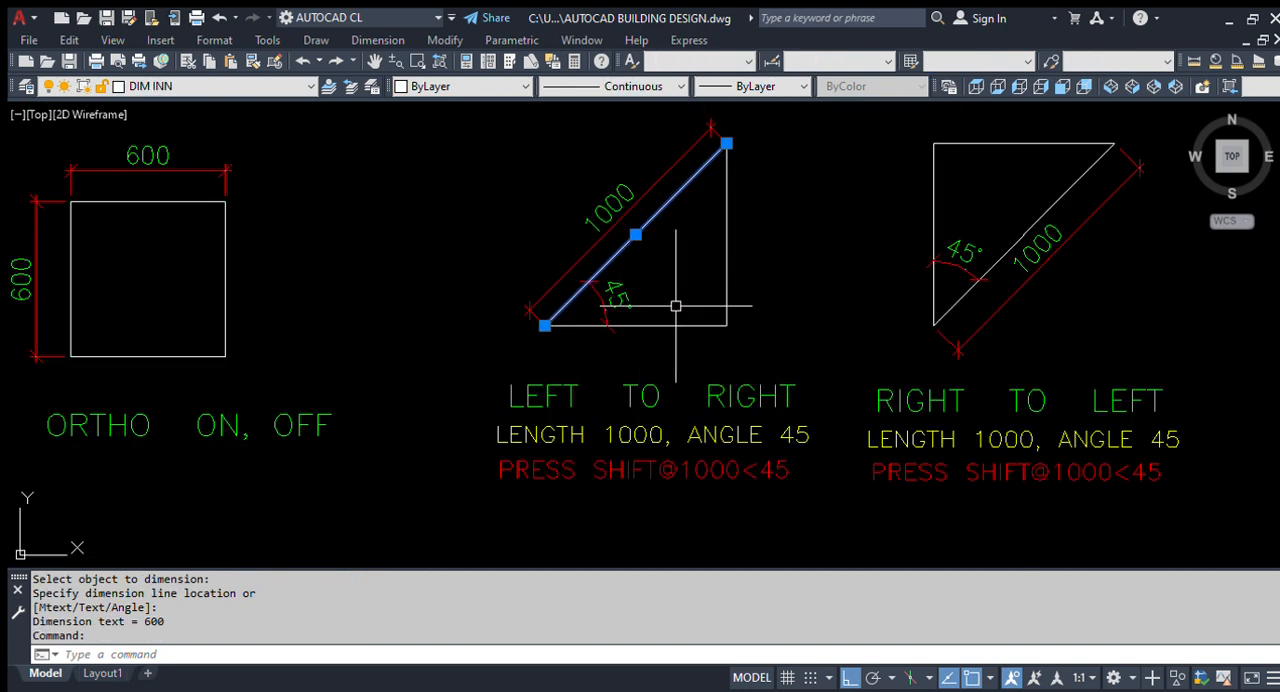
pyautogui.scroll(-2, 645, 311)
pyautogui.scroll(-2, 645, 311)
pyautogui.scroll(2, 620, 232)
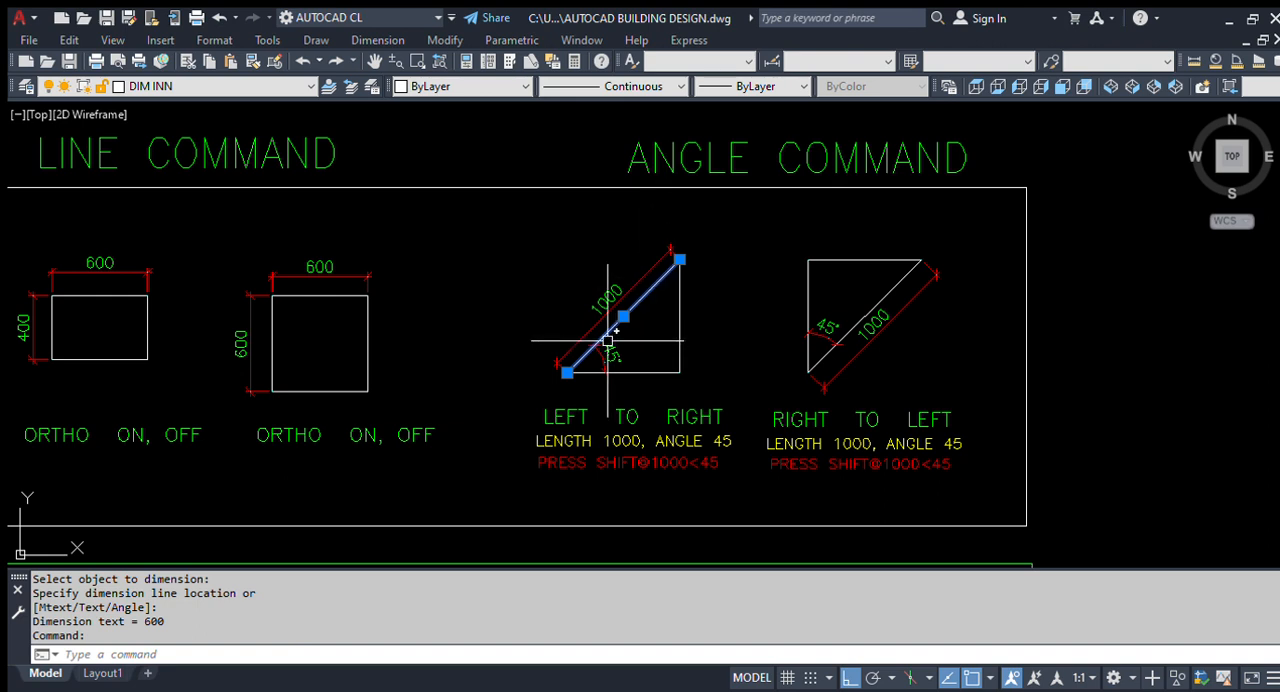
pyautogui.scroll(2, 566, 371)
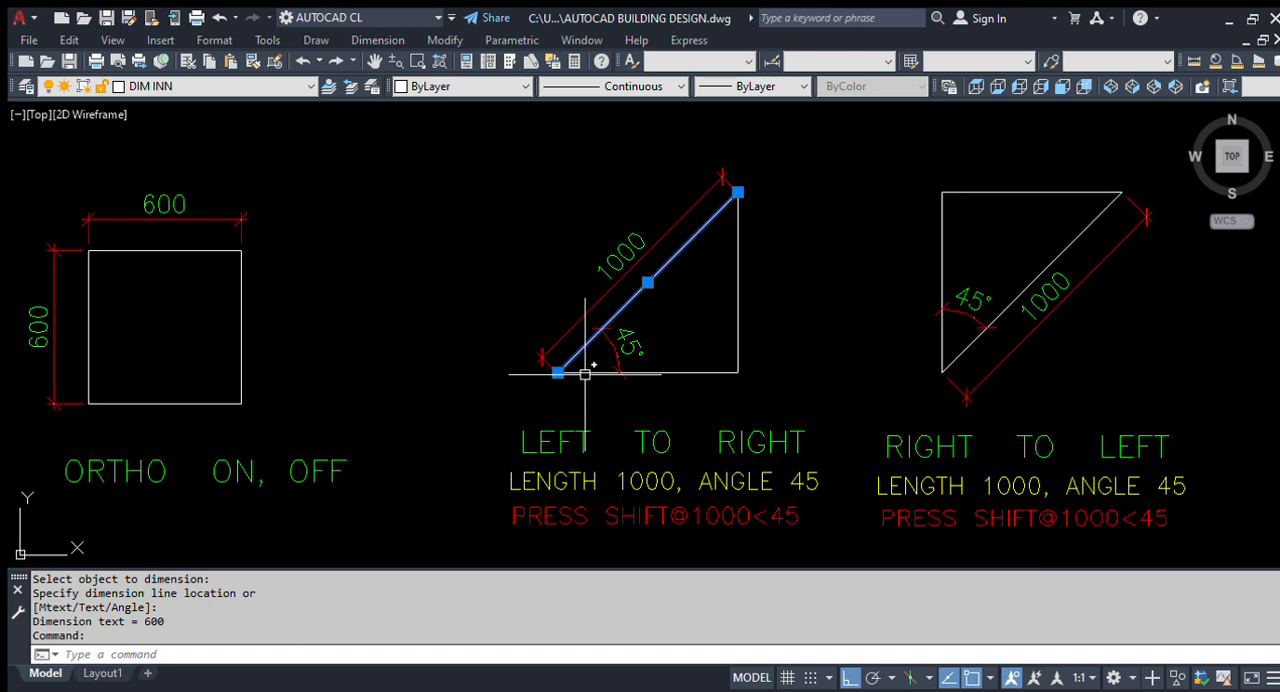
pyautogui.click(614, 266)
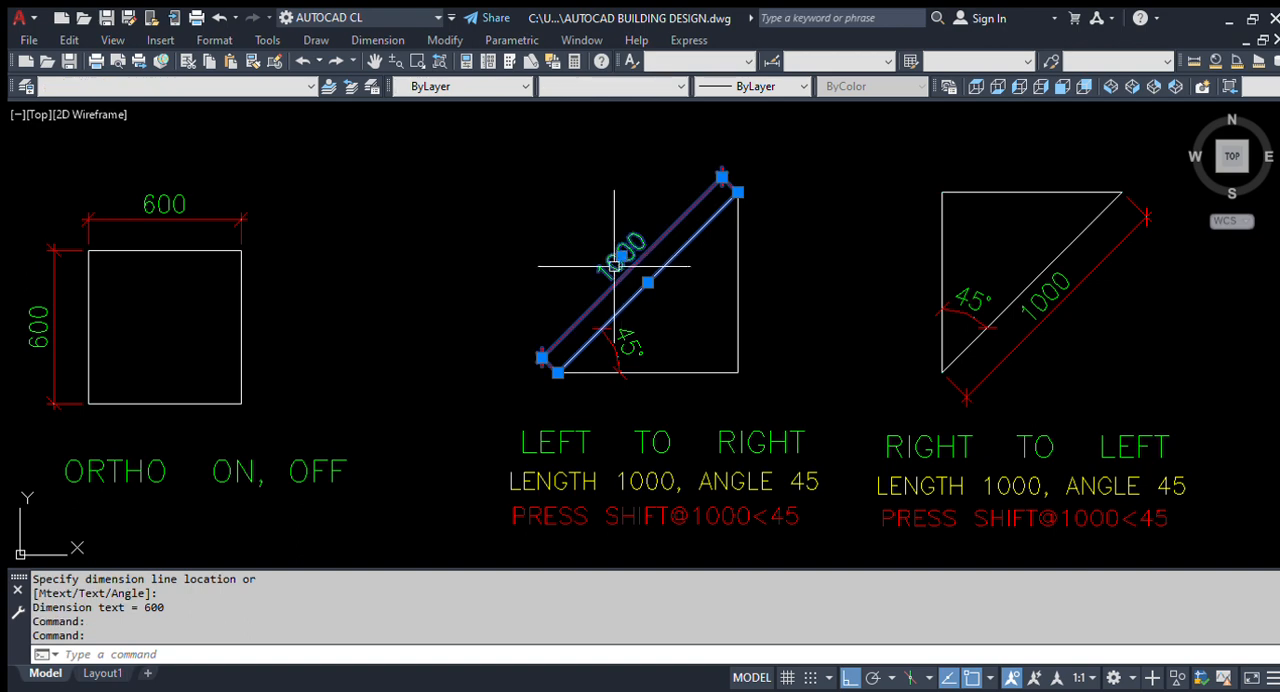
pyautogui.click(625, 345)
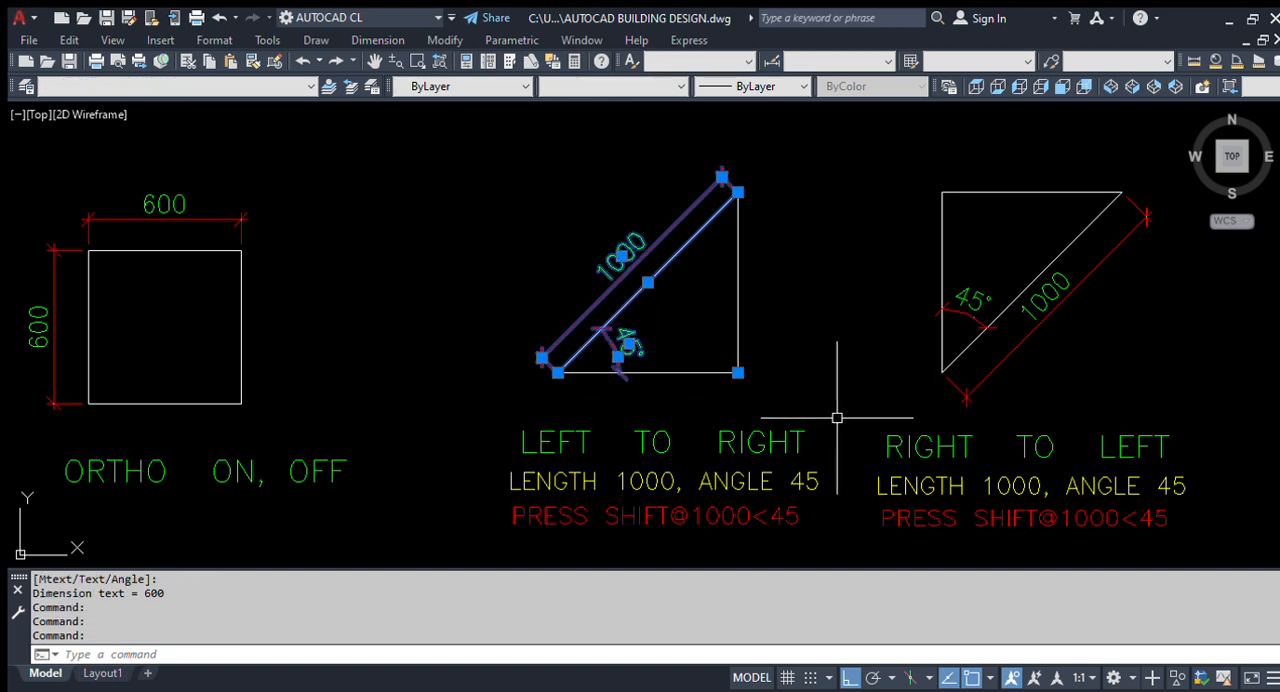
pyautogui.scroll(-4, 575, 368)
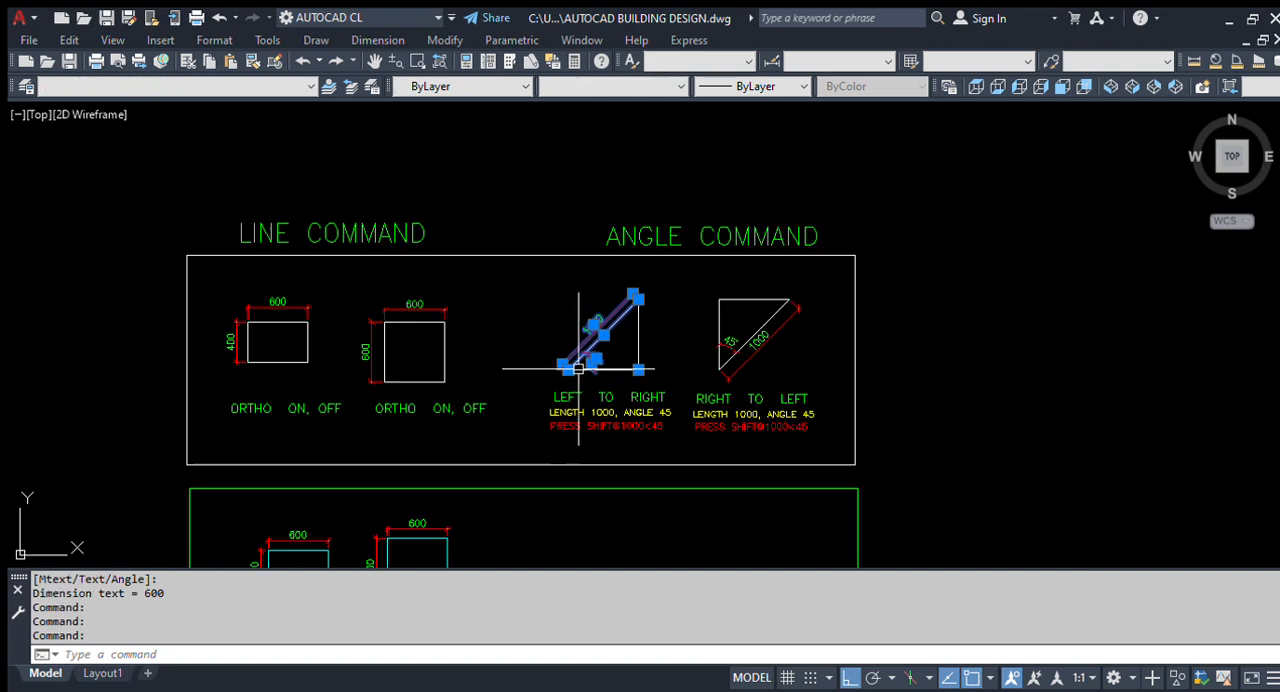
pyautogui.scroll(2, 590, 372)
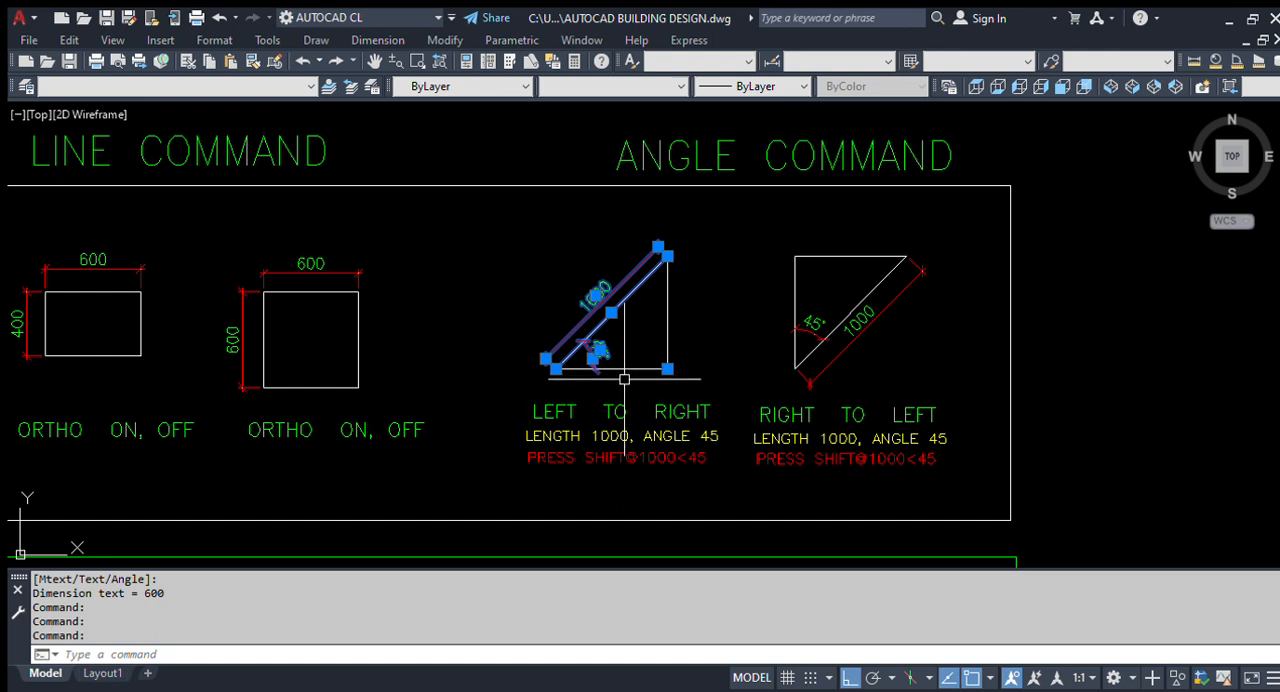
pyautogui.press('Escape')
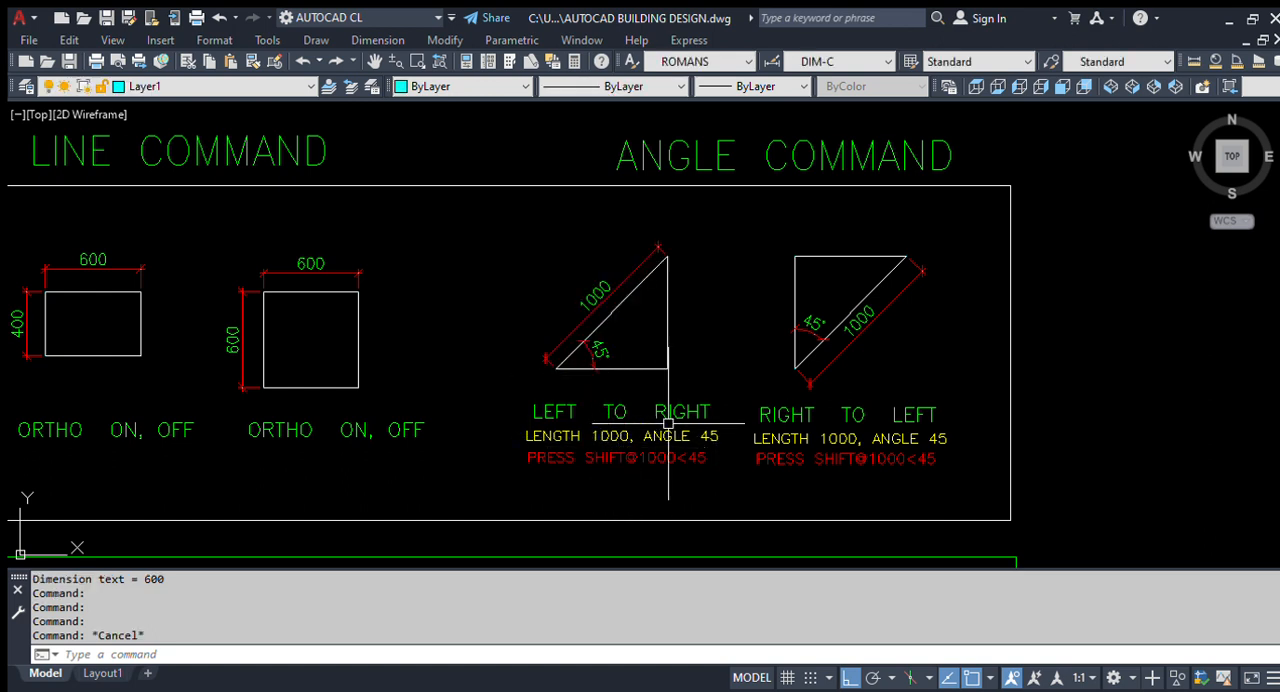
# - Examine the LEFT TO RIGHT label and notes under the first sample triangle, relating them to its sloping line
pyautogui.scroll(4, 628, 438)
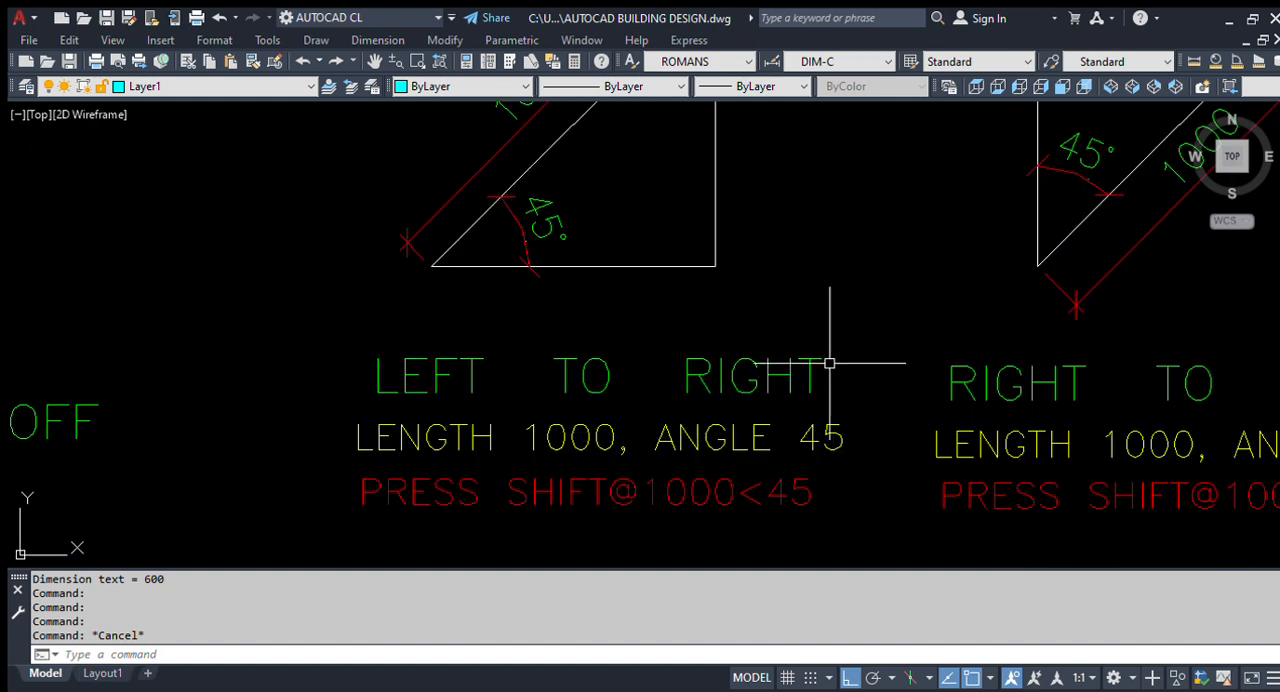
pyautogui.click(660, 411)
pyautogui.scroll(-4, 660, 411)
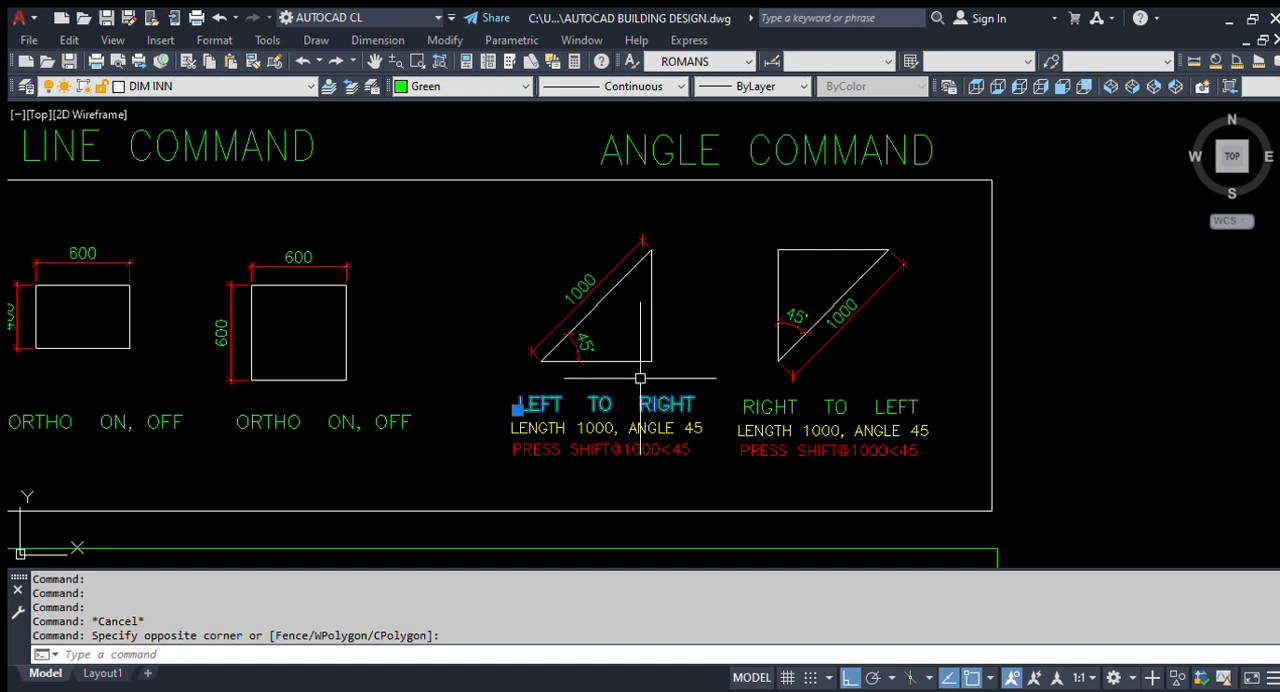
pyautogui.scroll(2, 625, 340)
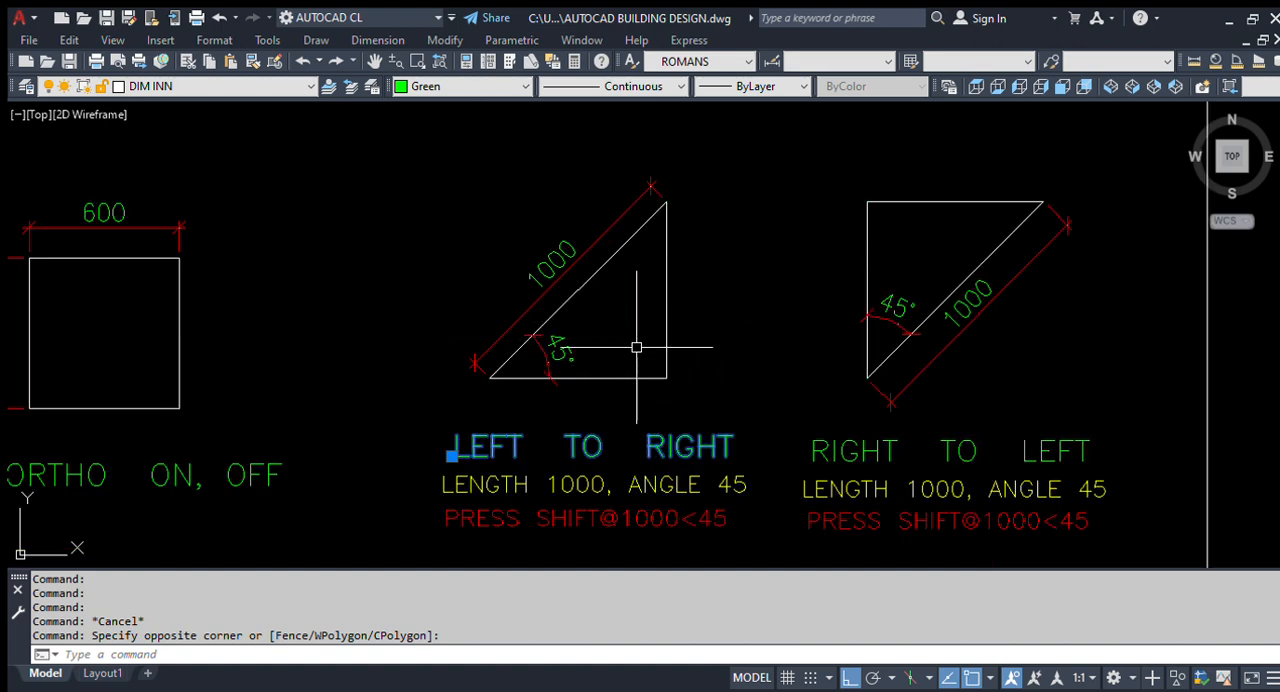
pyautogui.click(585, 284)
pyautogui.press('Escape')
pyautogui.scroll(-4, 563, 345)
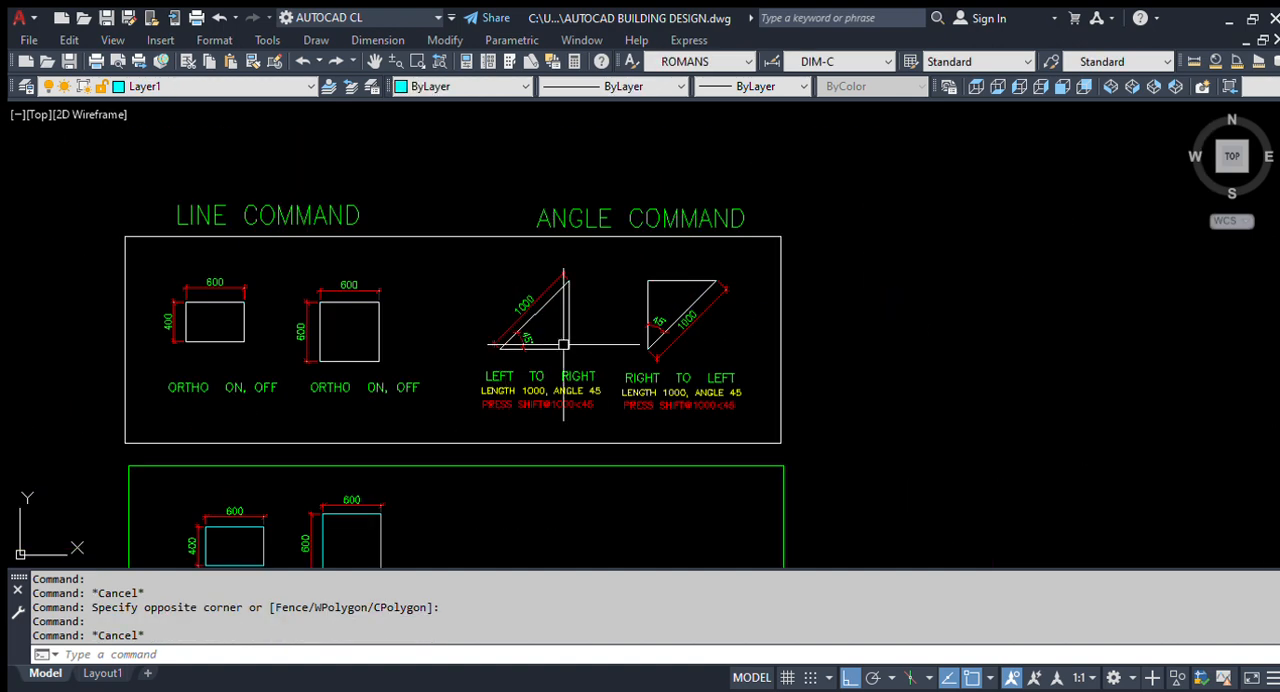
# - Examine the right-to-left sample triangle's sloping line together with its angle and length dimensions
pyautogui.scroll(4, 740, 375)
pyautogui.click(600, 203)
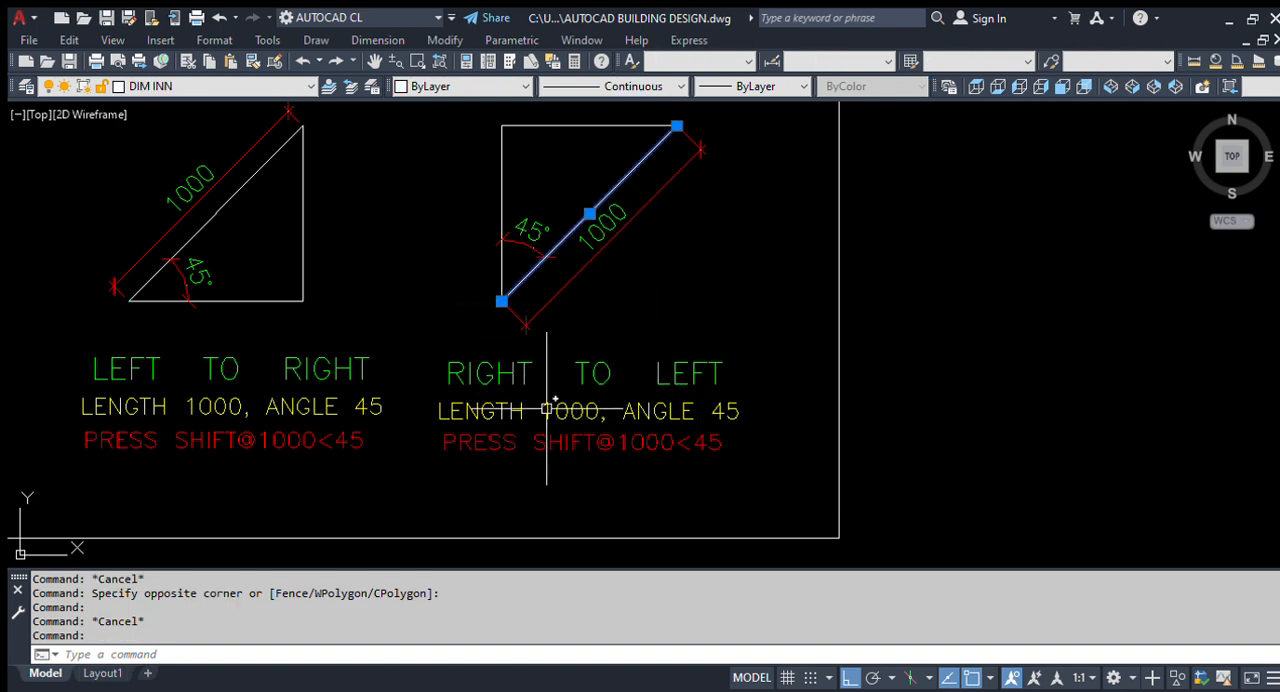
pyautogui.moveTo(548, 408); pyautogui.dragTo(632, 427, button='middle')
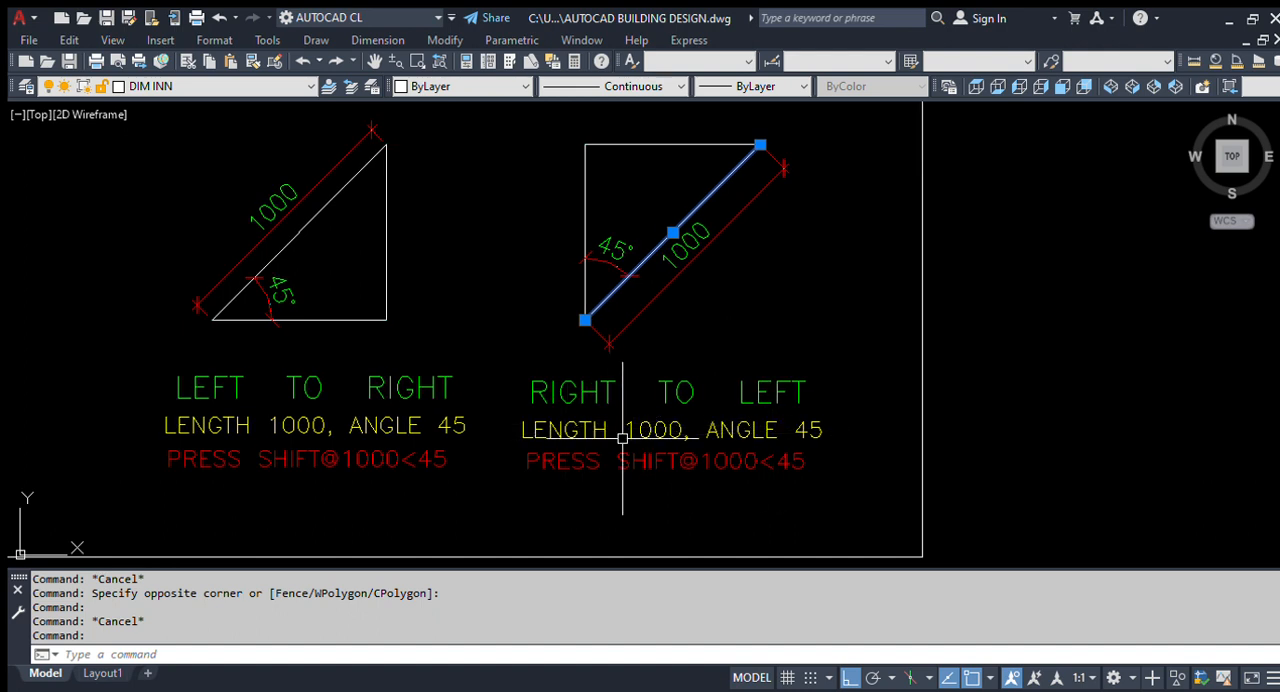
pyautogui.scroll(-2, 616, 400)
pyautogui.scroll(5, 615, 363)
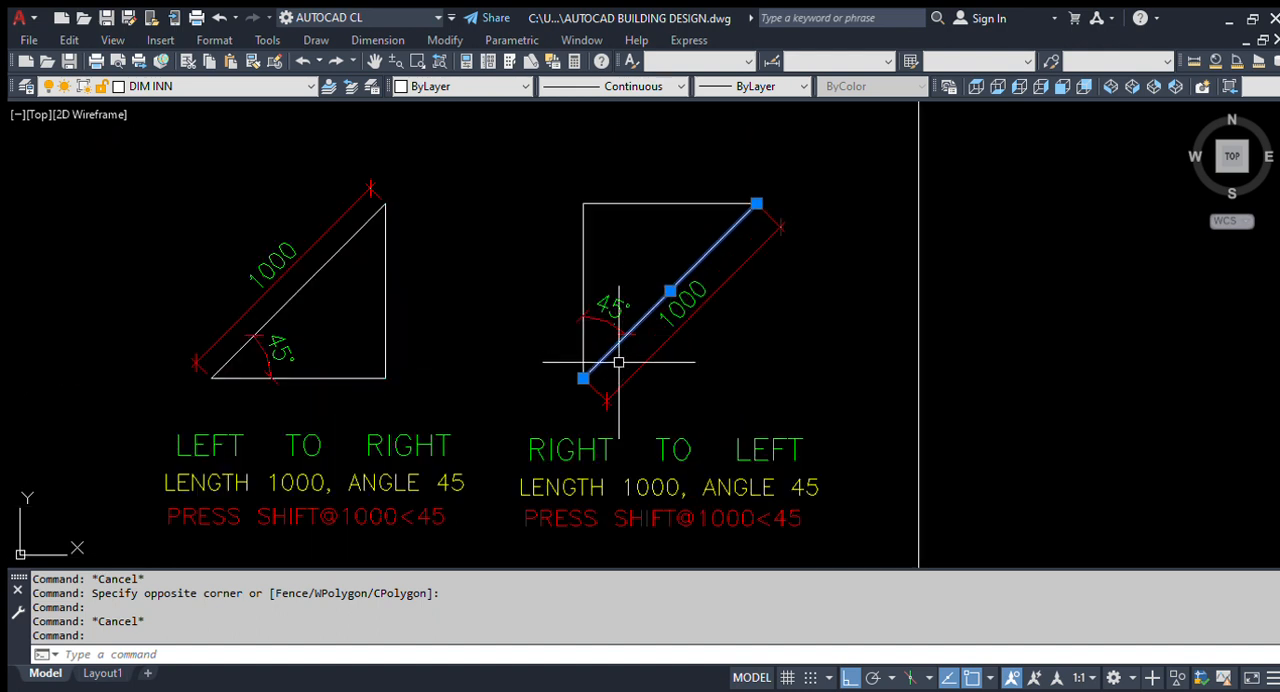
pyautogui.click(611, 326)
pyautogui.click(591, 346)
pyautogui.scroll(-2, 629, 378)
pyautogui.click(761, 309)
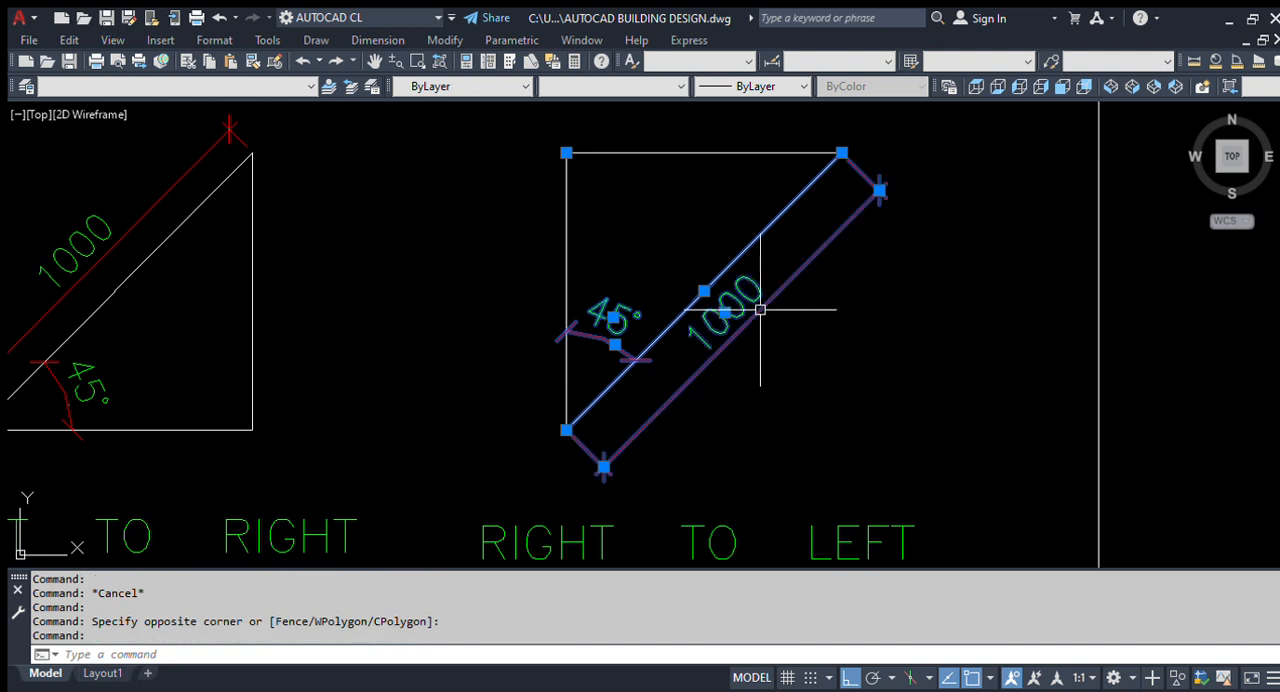
pyautogui.scroll(-4, 790, 312)
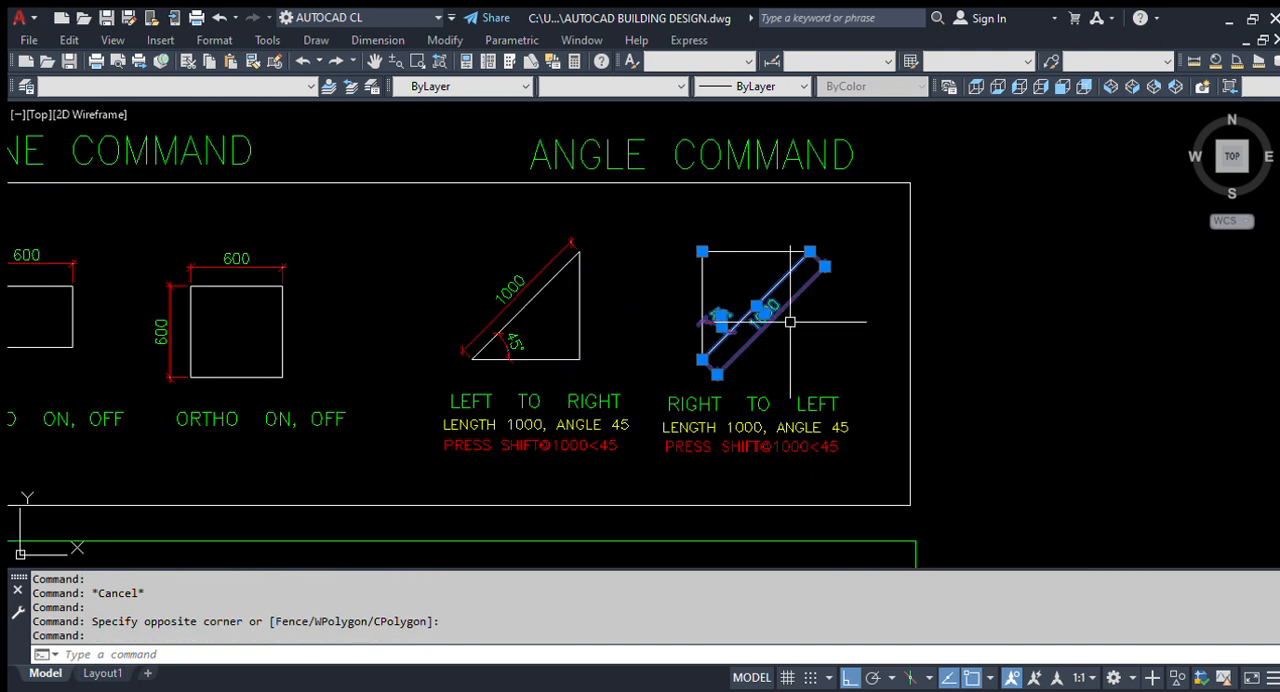
# - Examine the length, angle and SHIFT@1000<45 notes under the left-to-right sample triangle
pyautogui.press('Escape')
pyautogui.moveTo(558, 470); pyautogui.dragTo(586, 434, button='middle')
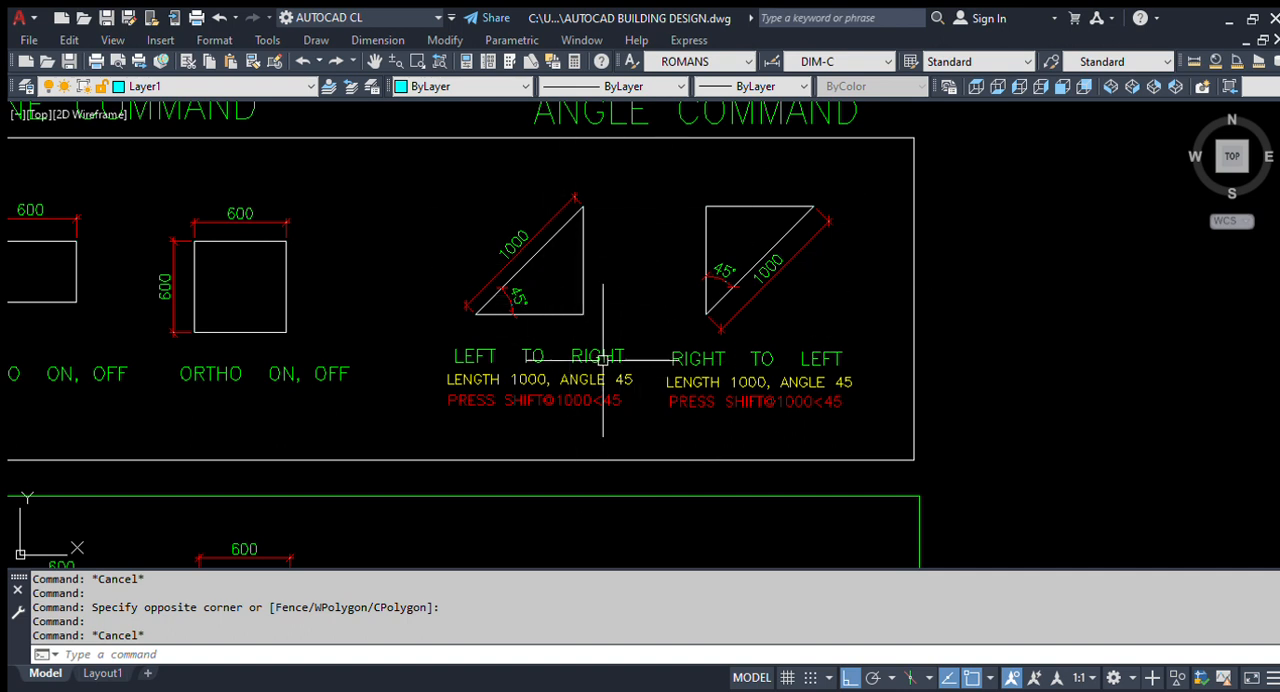
pyautogui.scroll(2, 542, 316)
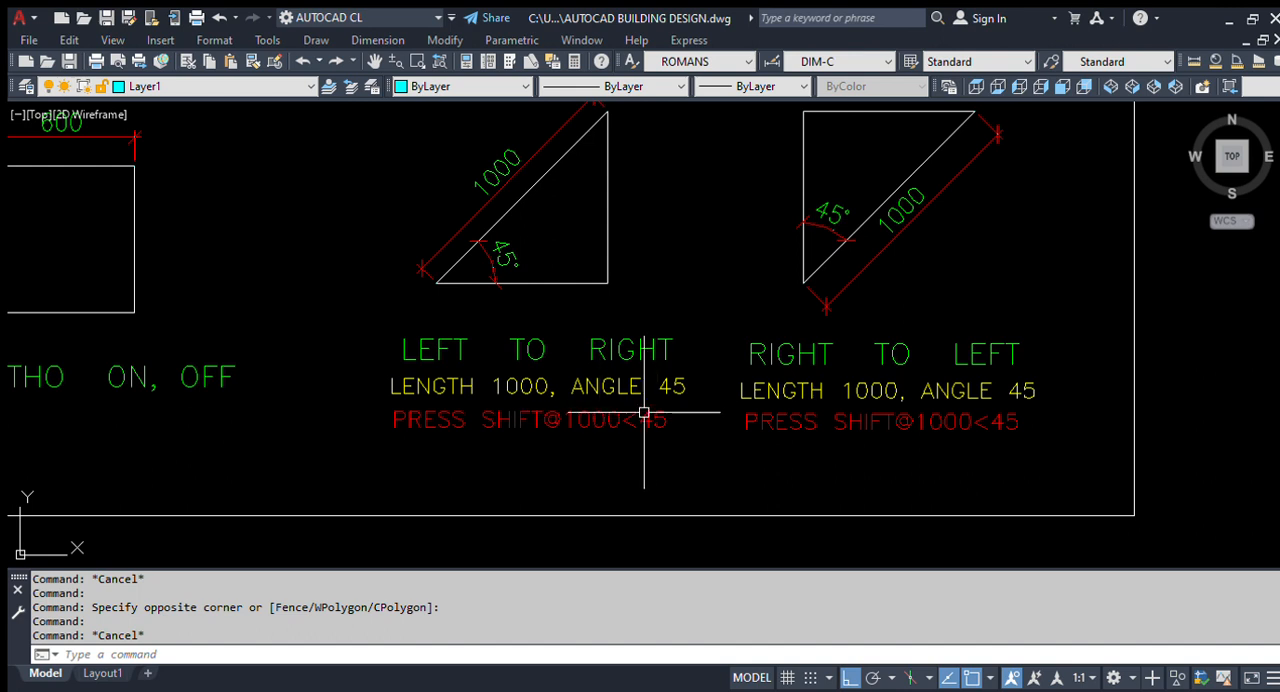
pyautogui.scroll(-2, 581, 399)
pyautogui.scroll(-3, 557, 307)
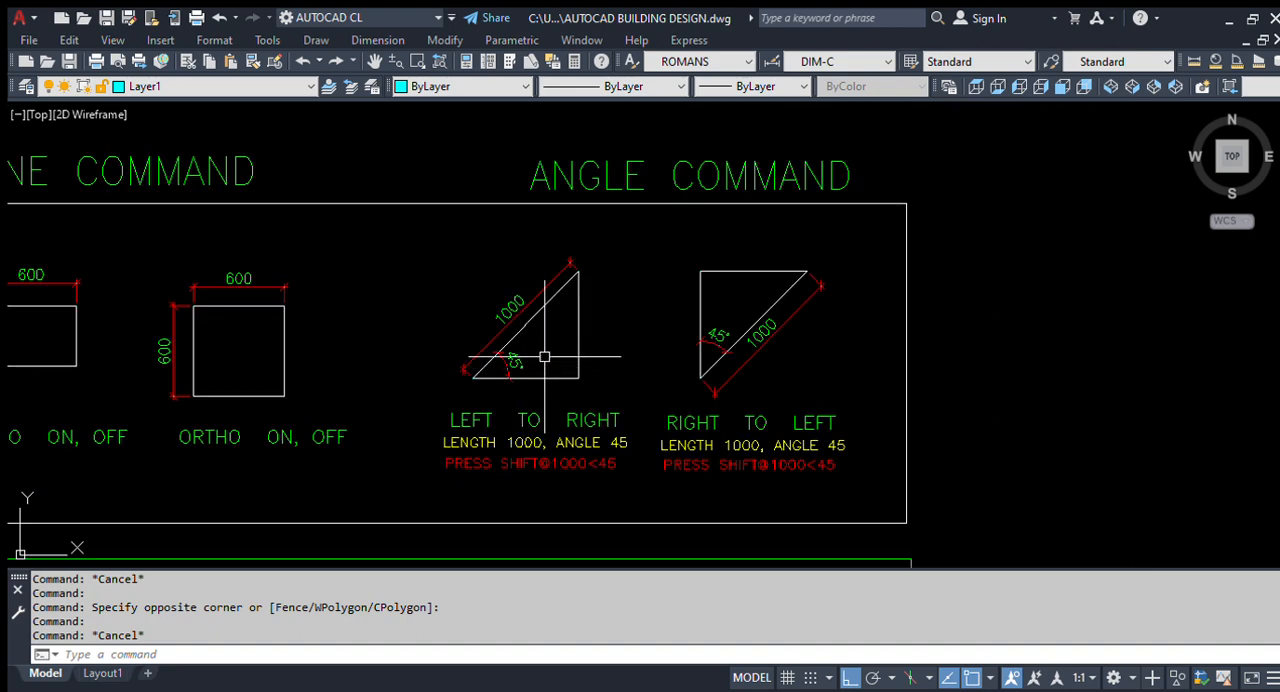
pyautogui.scroll(3, 534, 428)
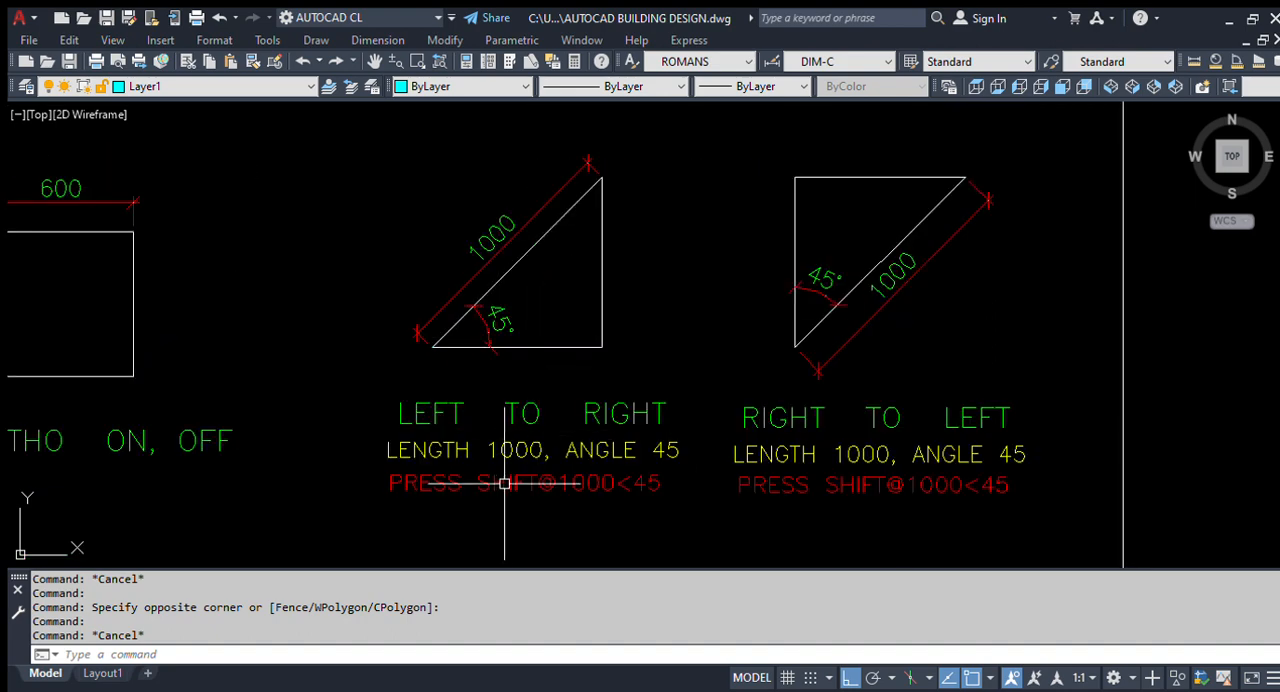
pyautogui.scroll(2, 550, 505)
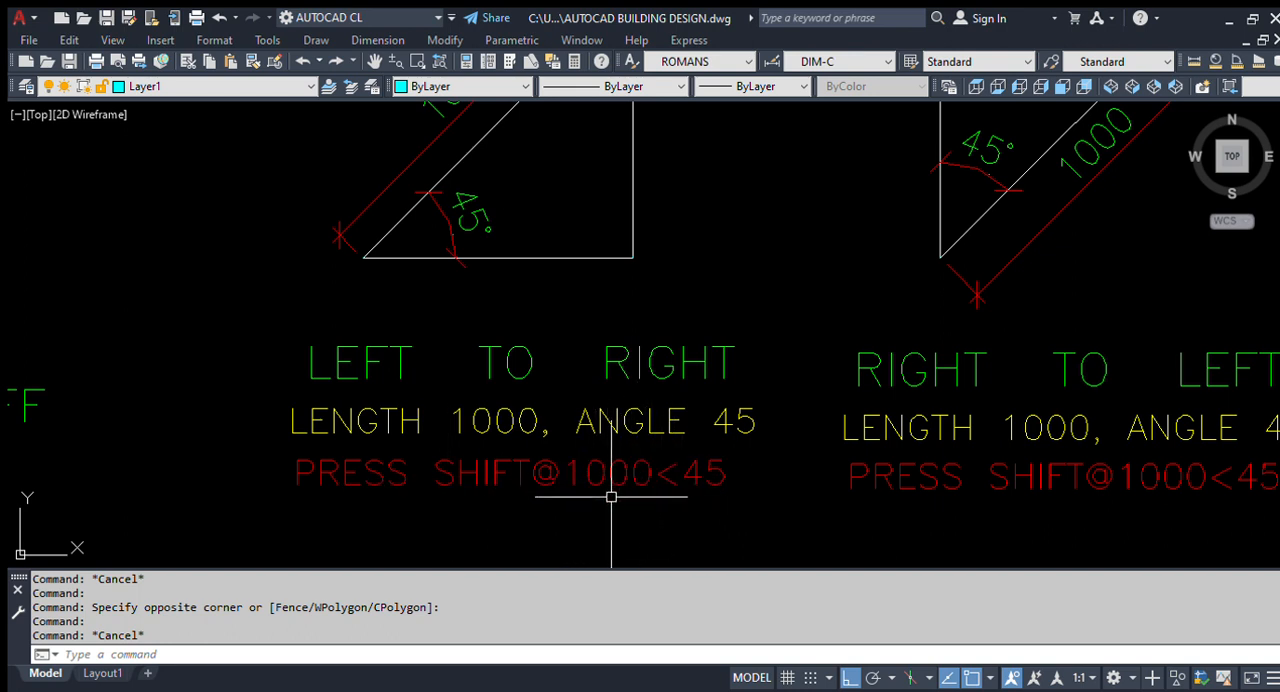
pyautogui.scroll(2, 678, 482)
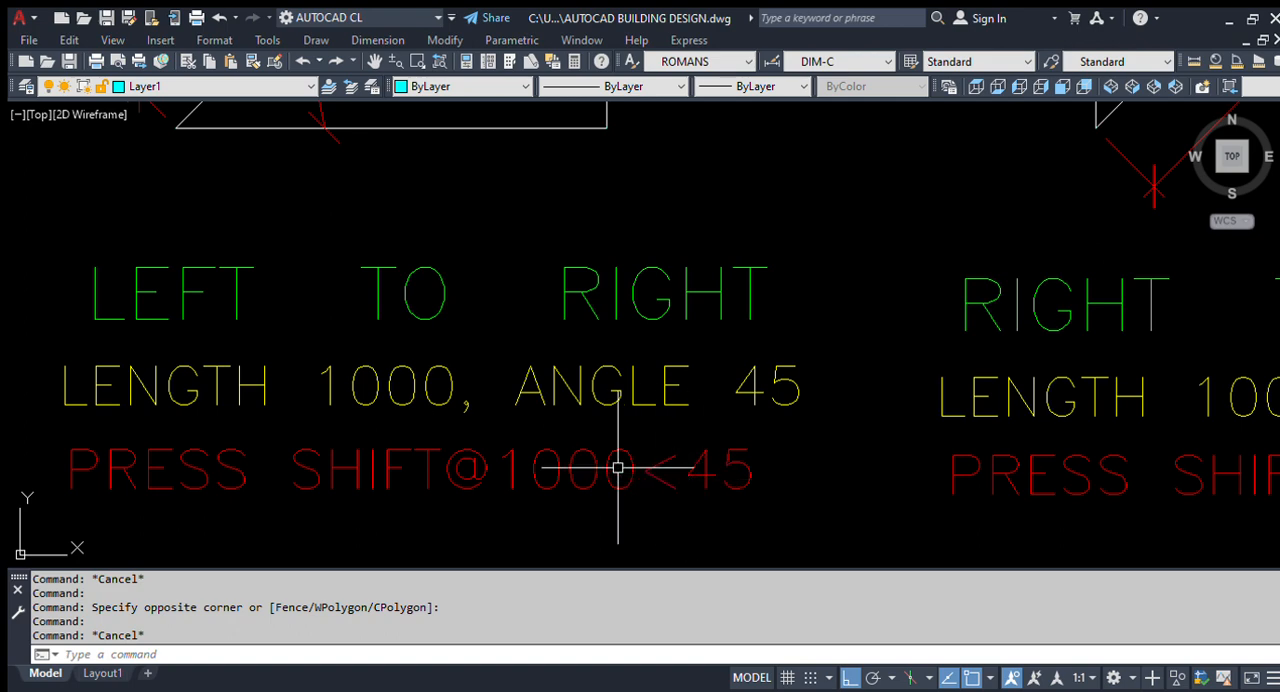
pyautogui.scroll(-4, 640, 445)
pyautogui.moveTo(651, 400); pyautogui.dragTo(645, 318, button='middle')
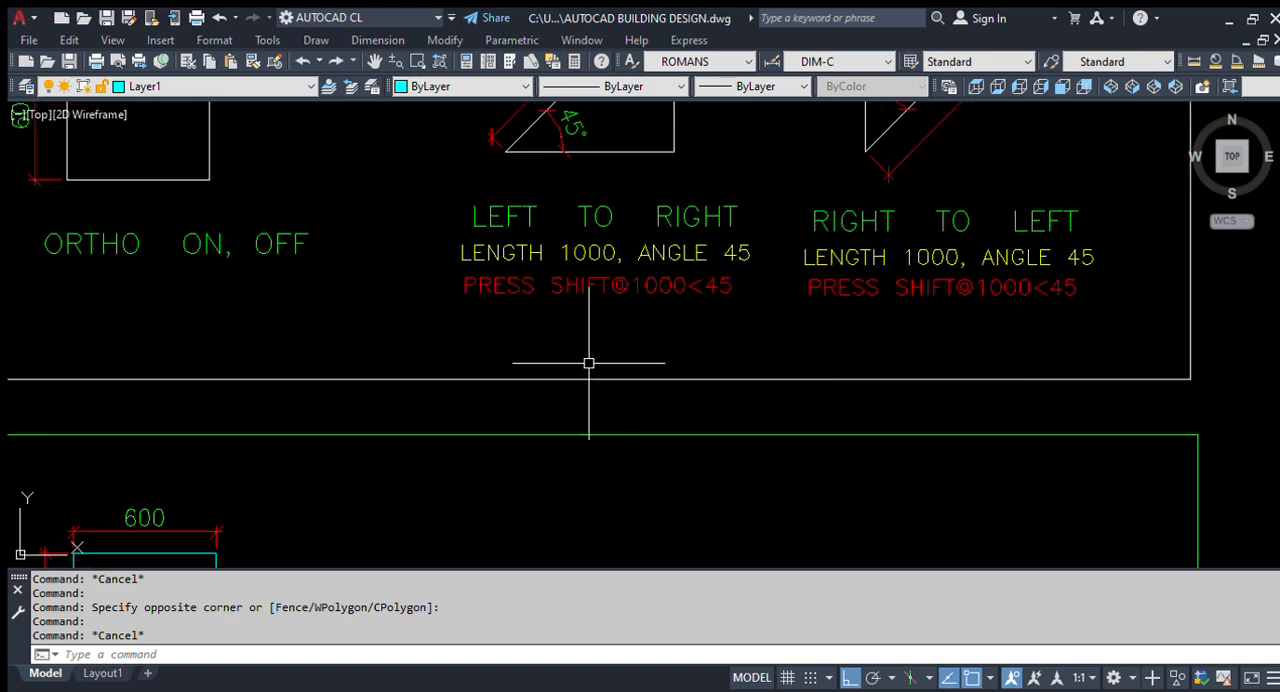
# - Compare the sample frame with the green practice frame, then examine the left-to-right triangle's sloping line and its length dimension
pyautogui.scroll(-2, 590, 365)
pyautogui.moveTo(576, 479)
pyautogui.mouseDown(button='middle')
pyautogui.moveTo(591, 445)
pyautogui.moveTo(551, 397)
pyautogui.moveTo(555, 367)
pyautogui.mouseUp(button='middle')
pyautogui.scroll(-4, 548, 415)
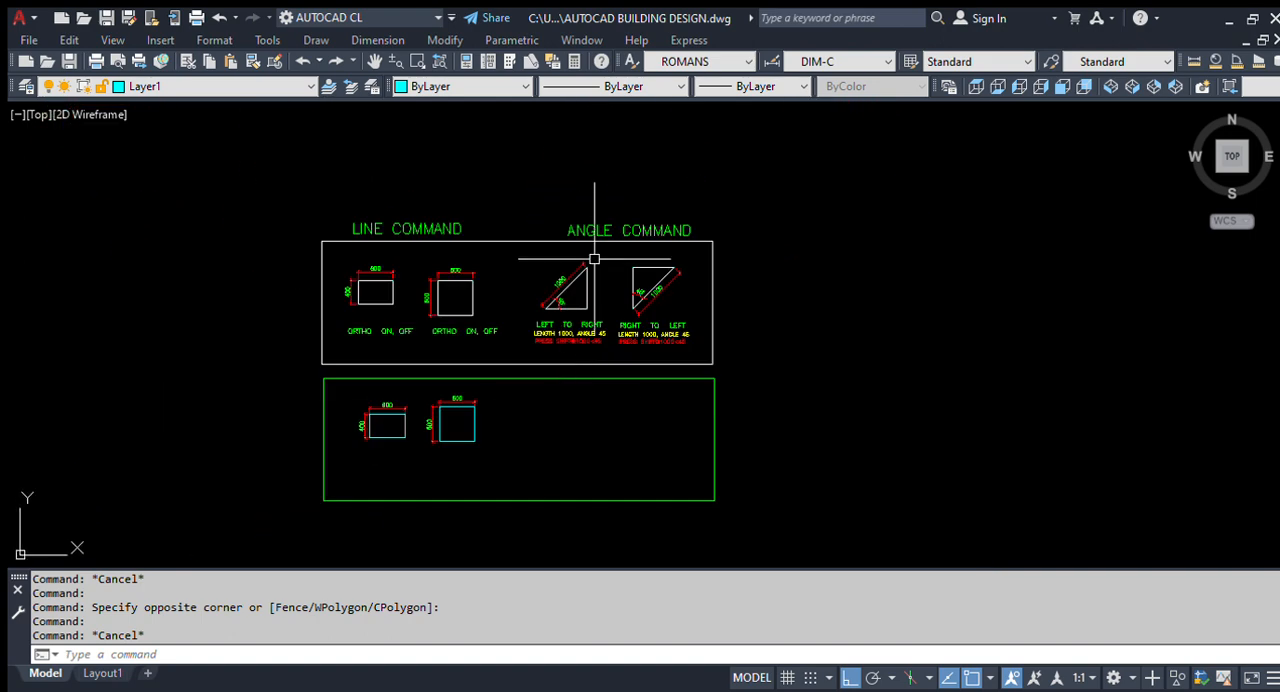
pyautogui.scroll(4, 590, 270)
pyautogui.moveTo(524, 427); pyautogui.dragTo(538, 403, button='middle')
pyautogui.scroll(-4, 577, 329)
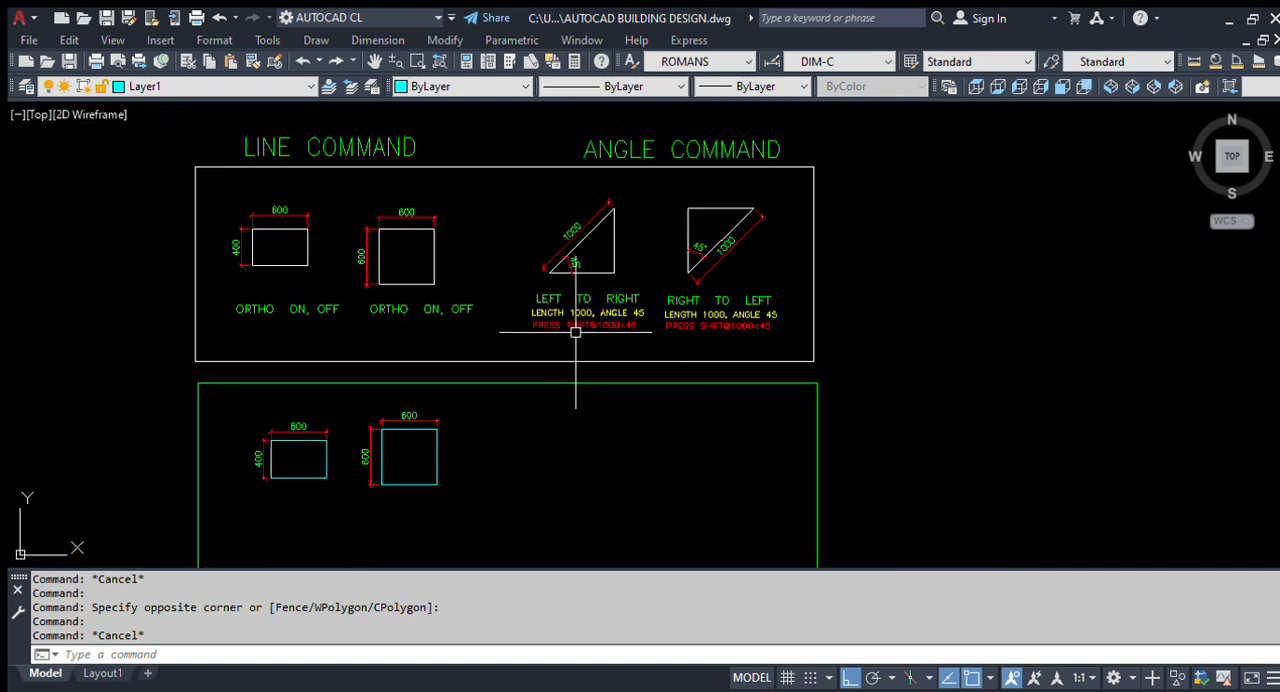
pyautogui.scroll(5, 580, 257)
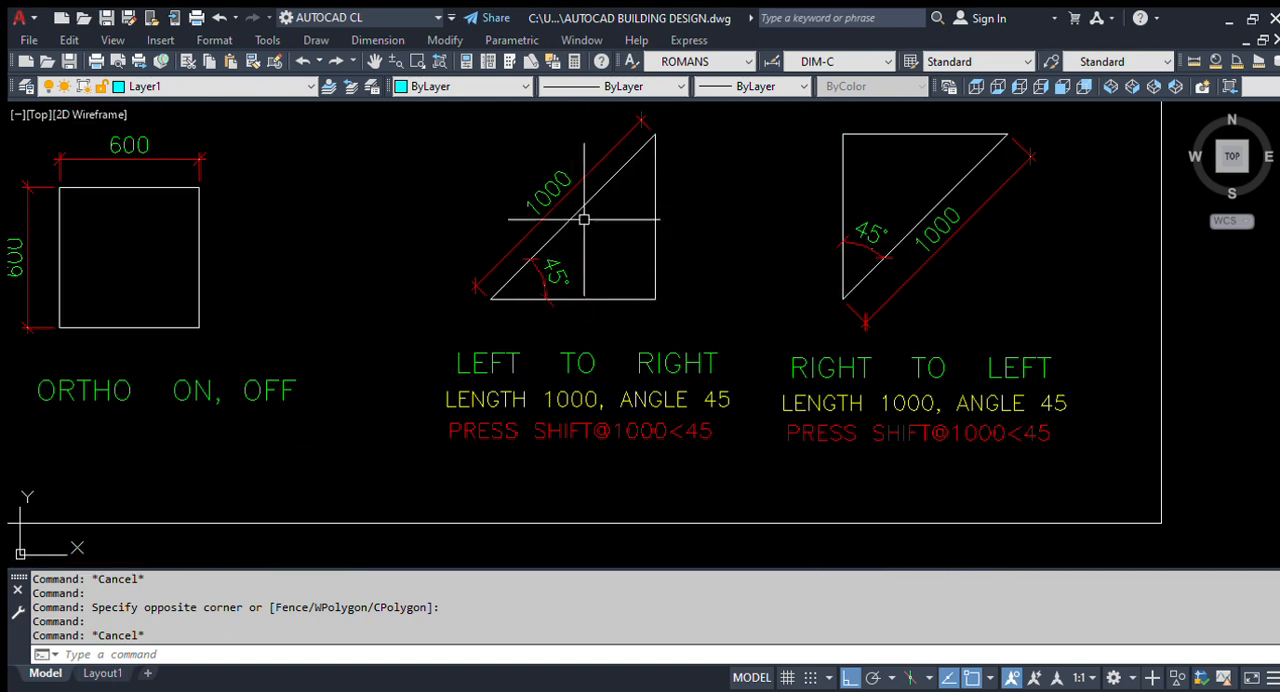
pyautogui.click(580, 208)
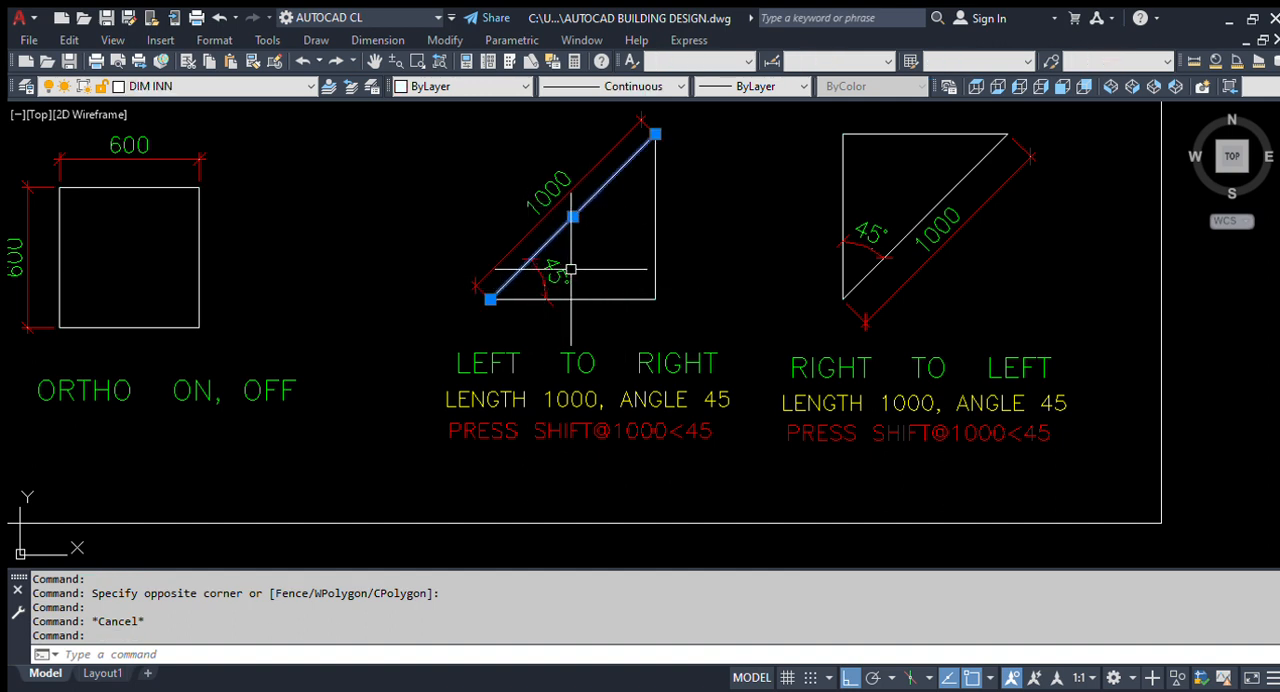
pyautogui.click(540, 205)
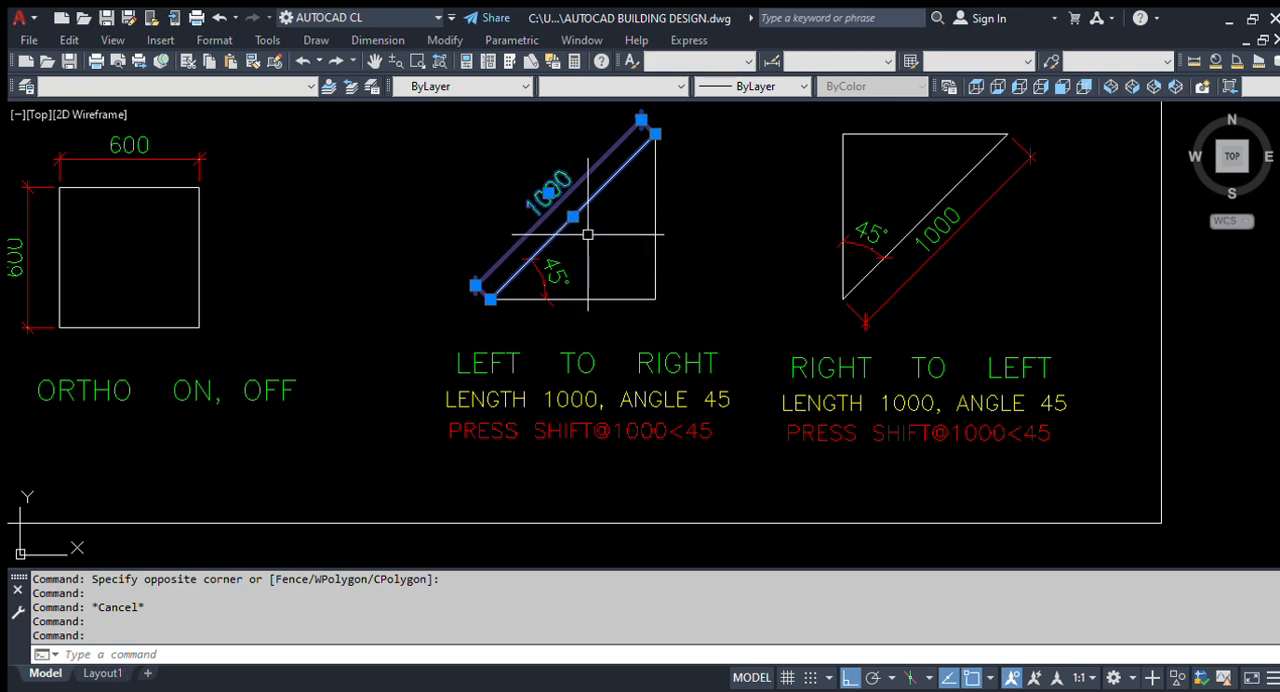
pyautogui.press('Escape')
# - Start a line in the empty area of the green frame, to the right of the 600 by 600 square
pyautogui.scroll(-3, 549, 386)
pyautogui.moveTo(549, 386); pyautogui.dragTo(590, 271, button='middle')
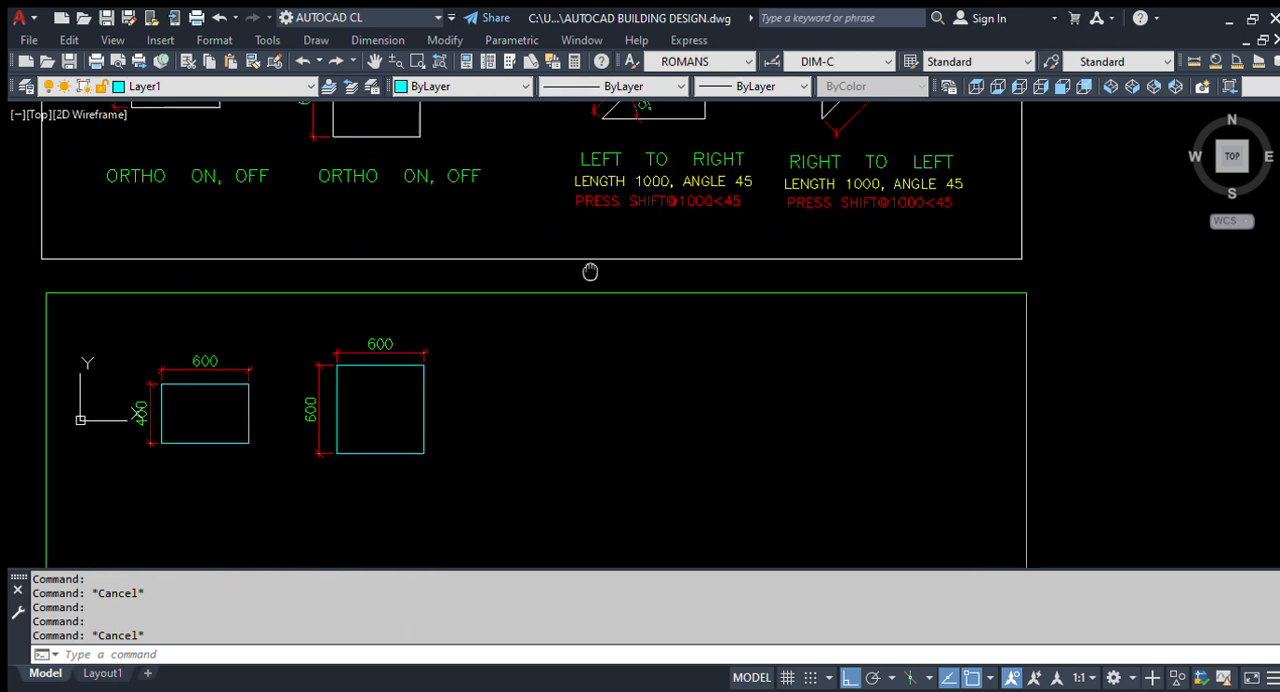
pyautogui.scroll(-4, 543, 378)
pyautogui.scroll(2, 560, 390)
pyautogui.write('L')
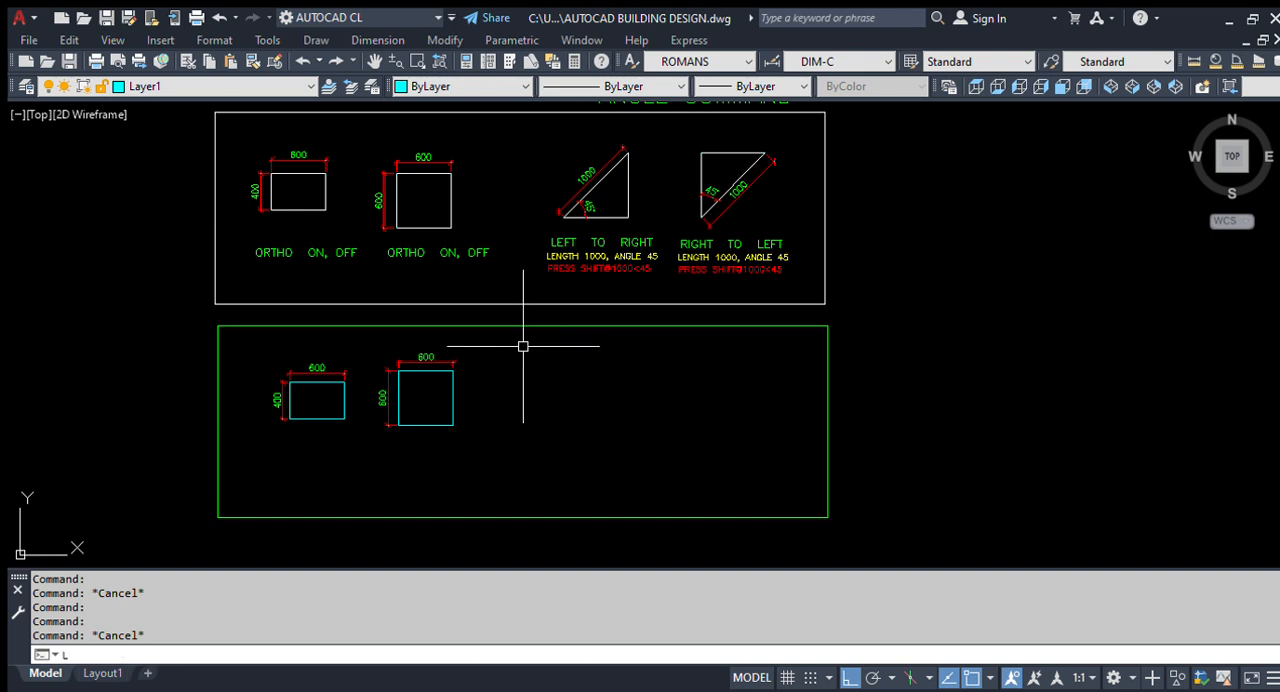
pyautogui.press('Return')
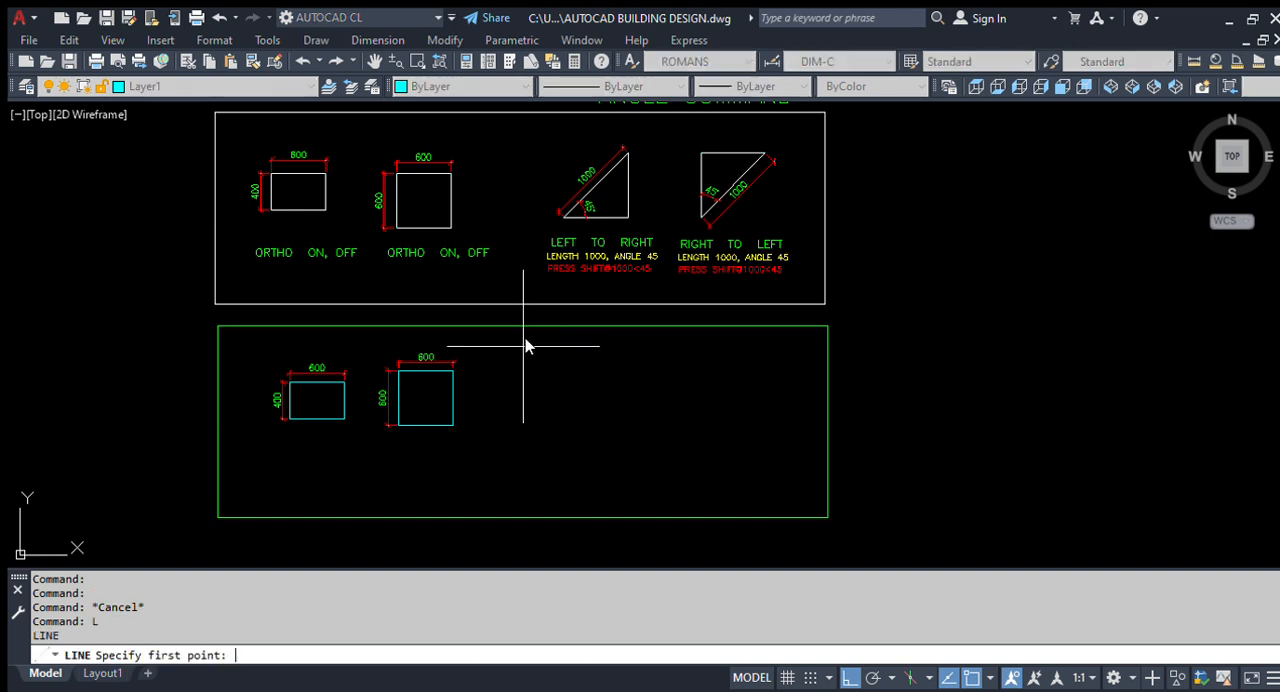
pyautogui.scroll(2, 530, 360)
pyautogui.scroll(-2, 528, 365)
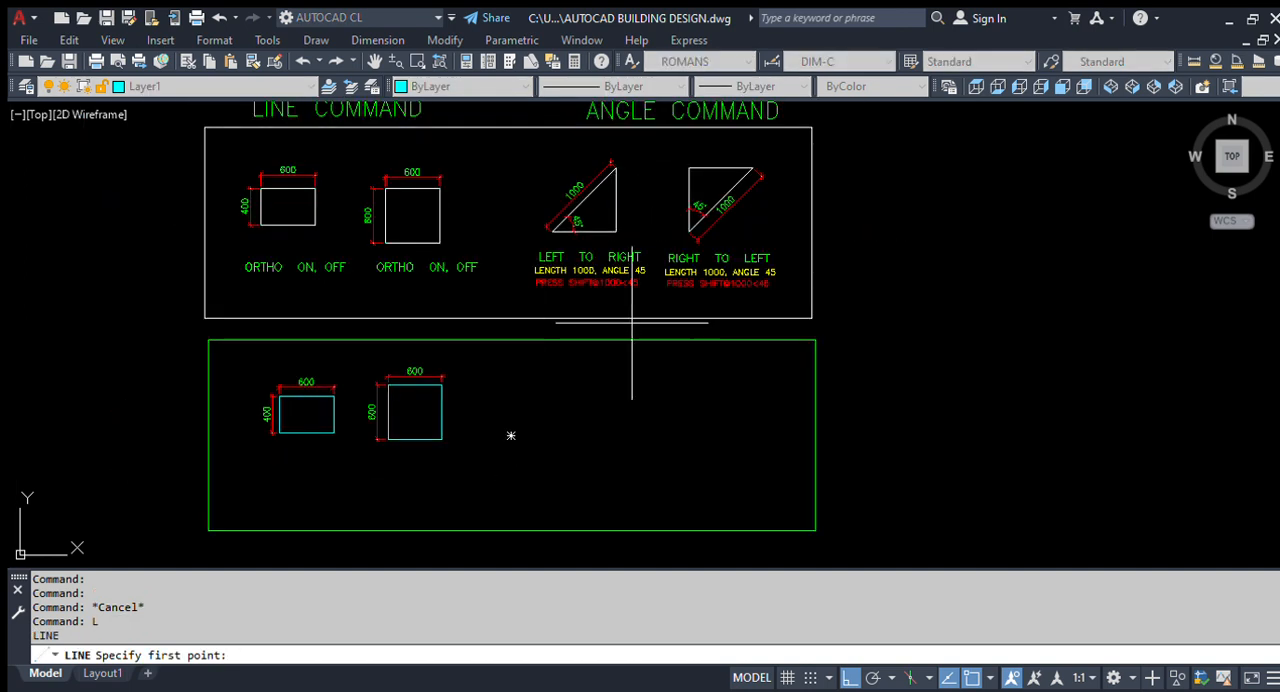
pyautogui.scroll(2, 560, 314)
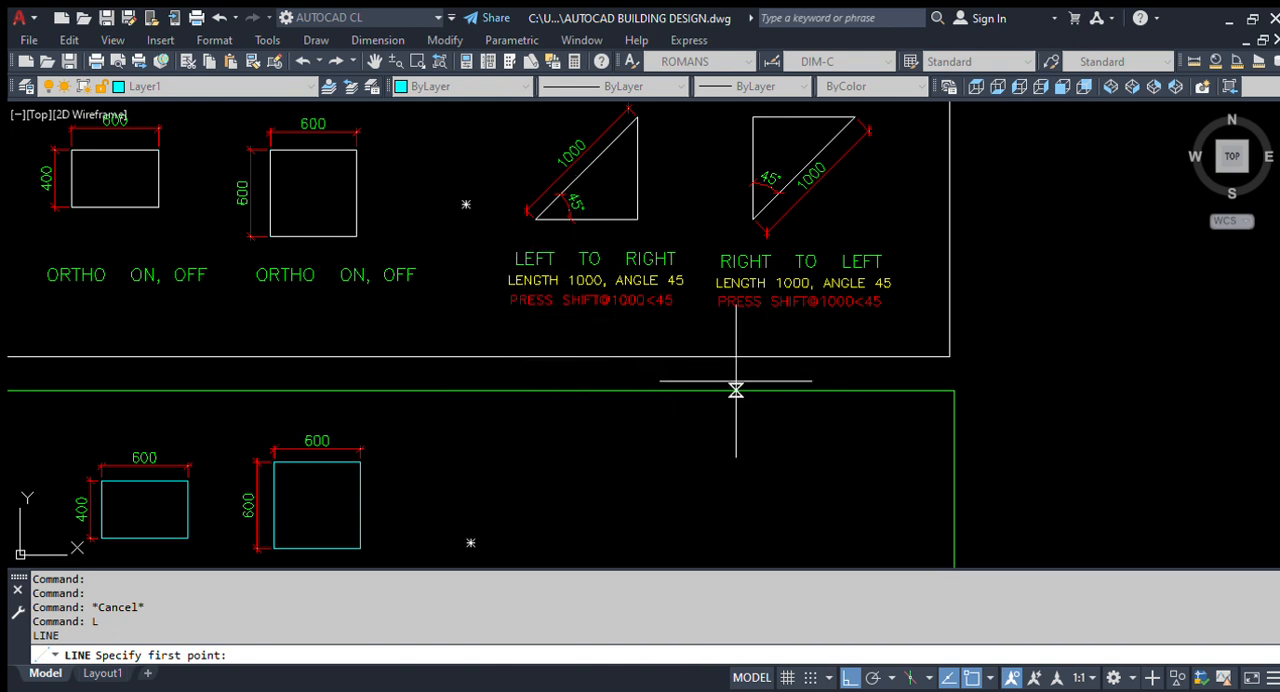
pyautogui.scroll(-3, 580, 430)
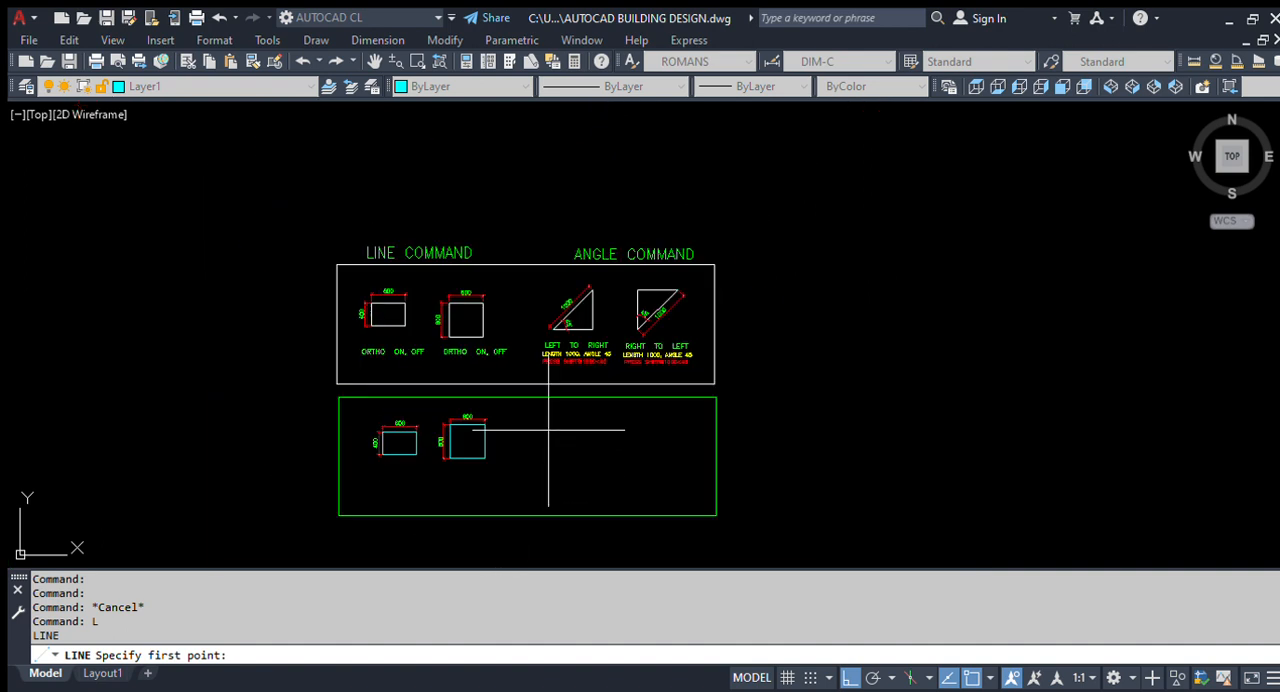
pyautogui.scroll(1, 540, 465)
pyautogui.scroll(4, 536, 477)
pyautogui.scroll(-4, 526, 449)
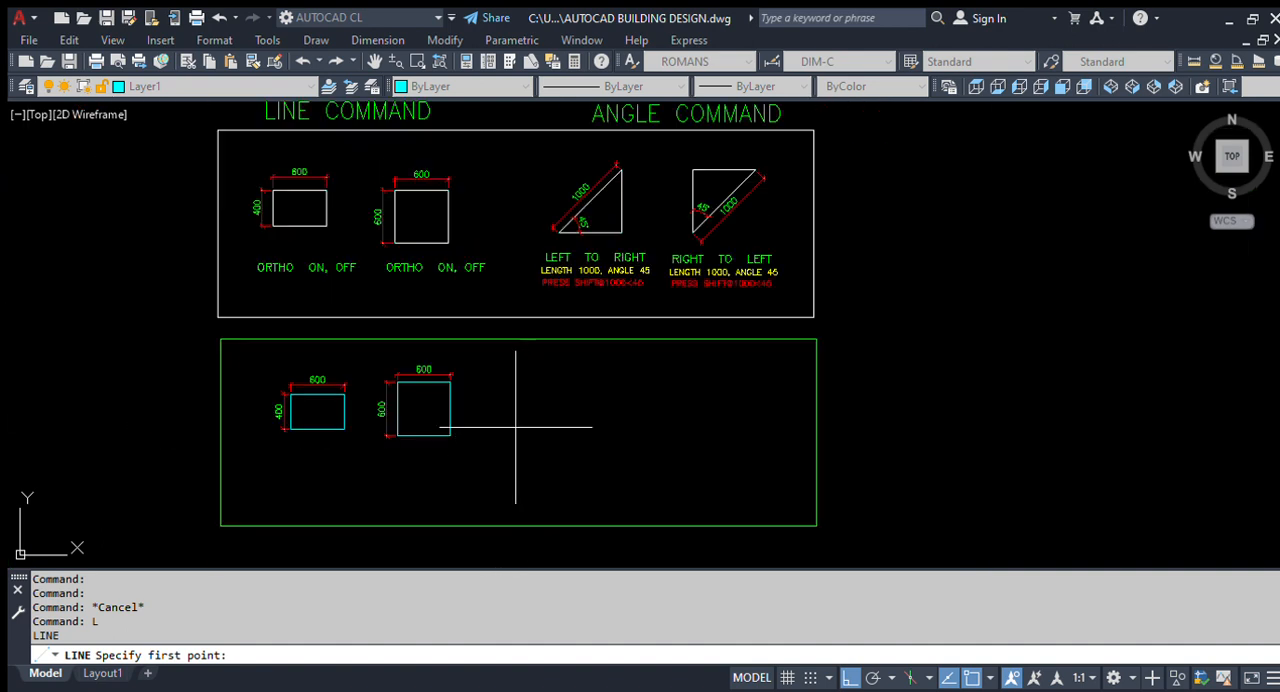
pyautogui.click(515, 428)
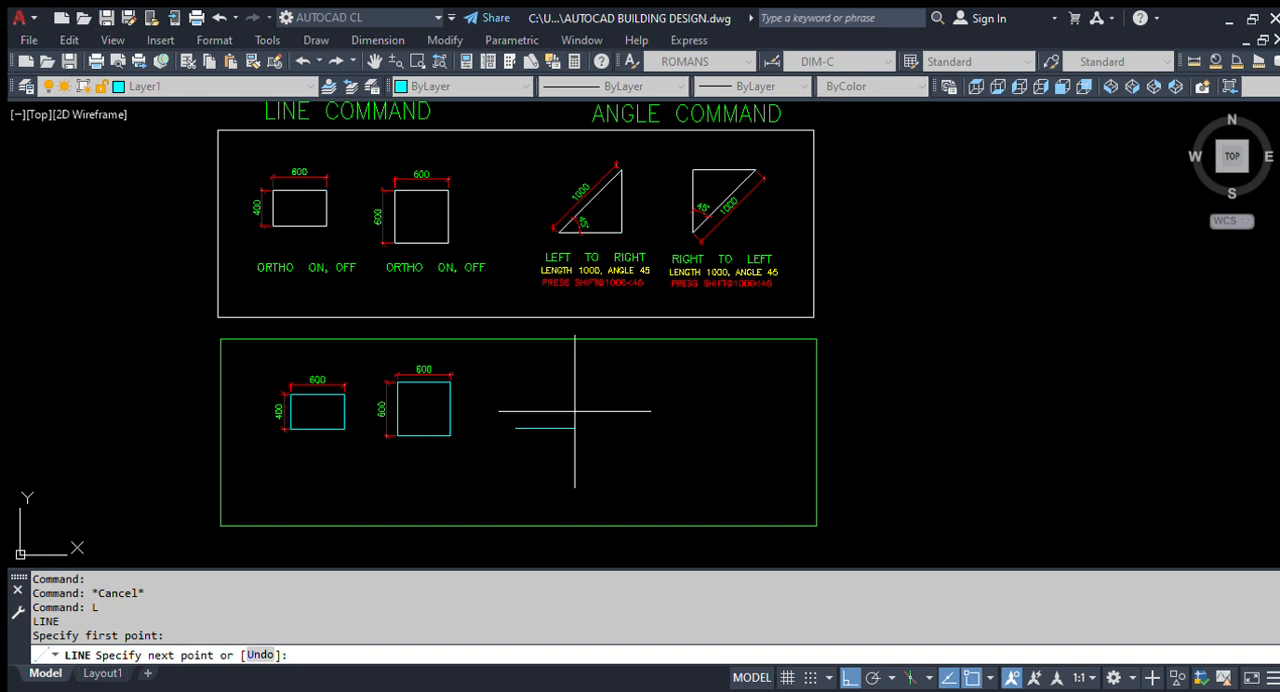
pyautogui.scroll(8, 572, 420)
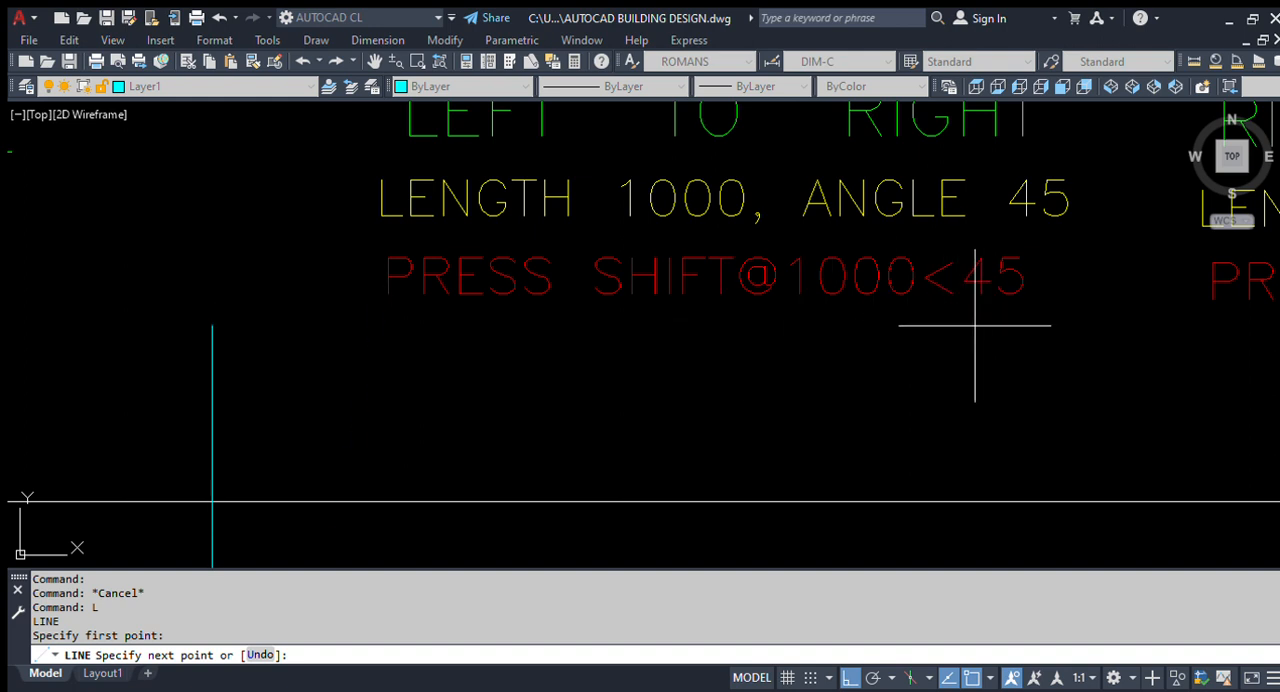
pyautogui.scroll(-5, 615, 283)
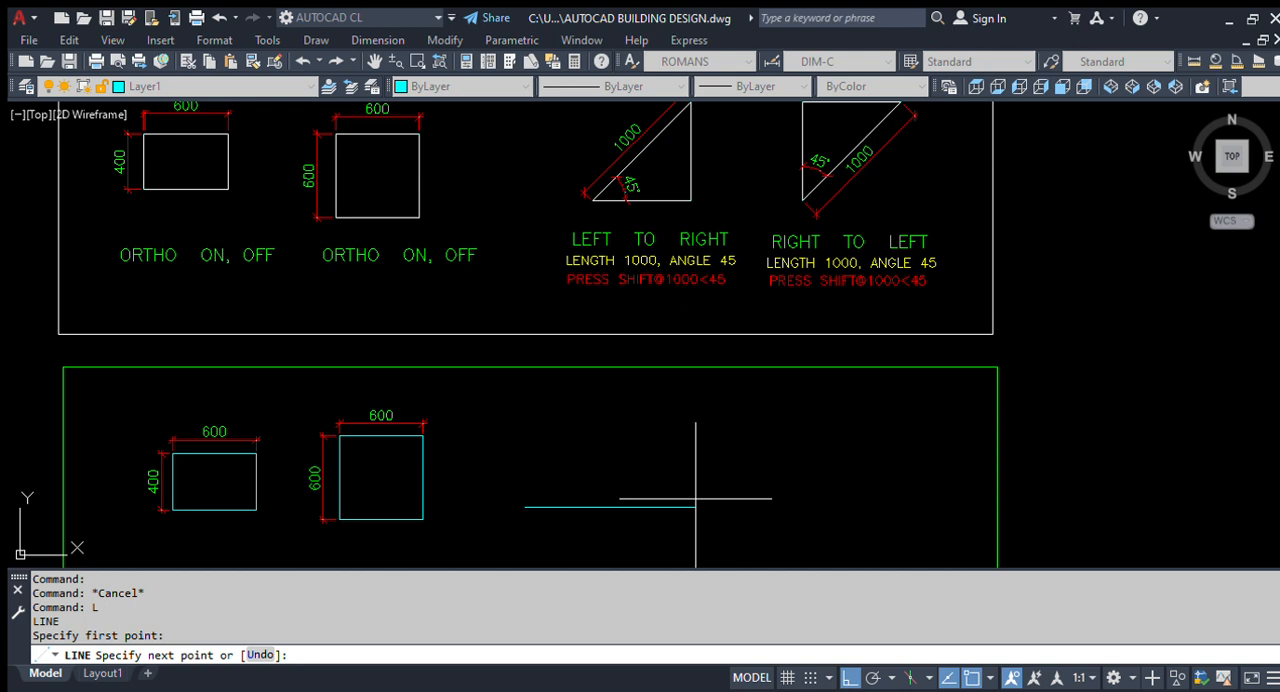
pyautogui.press('F8')
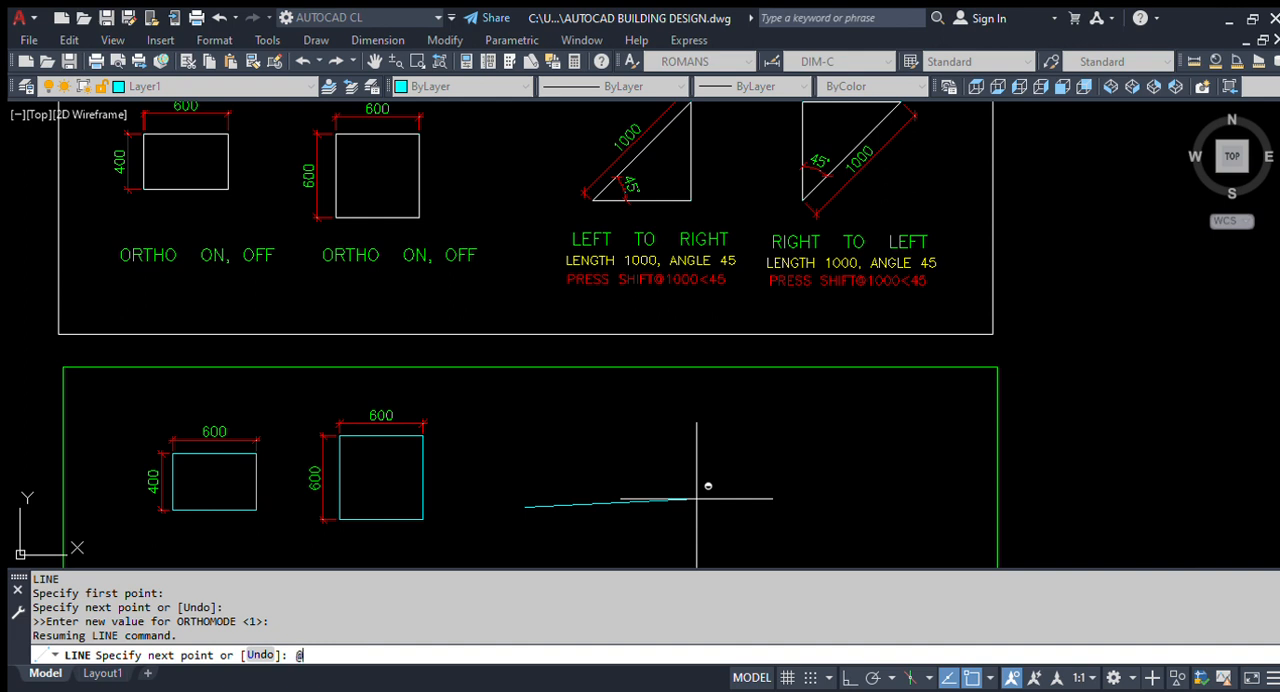
pyautogui.press('shift')
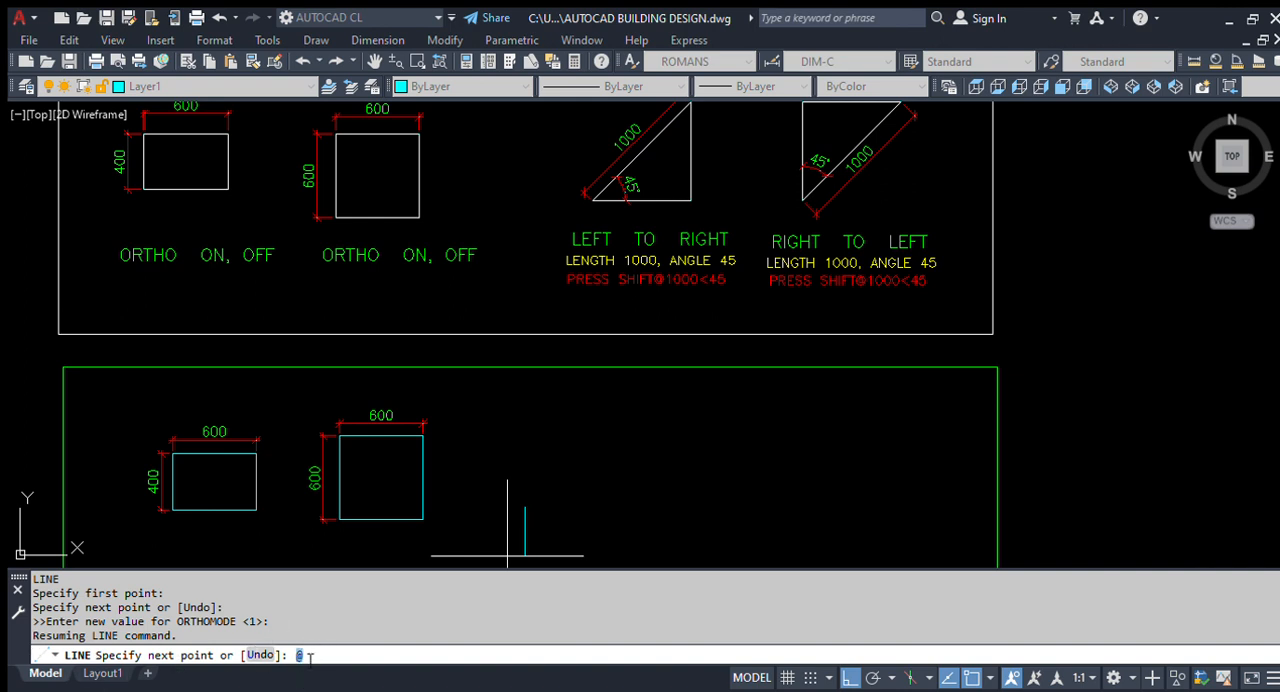
pyautogui.scroll(2, 606, 546)
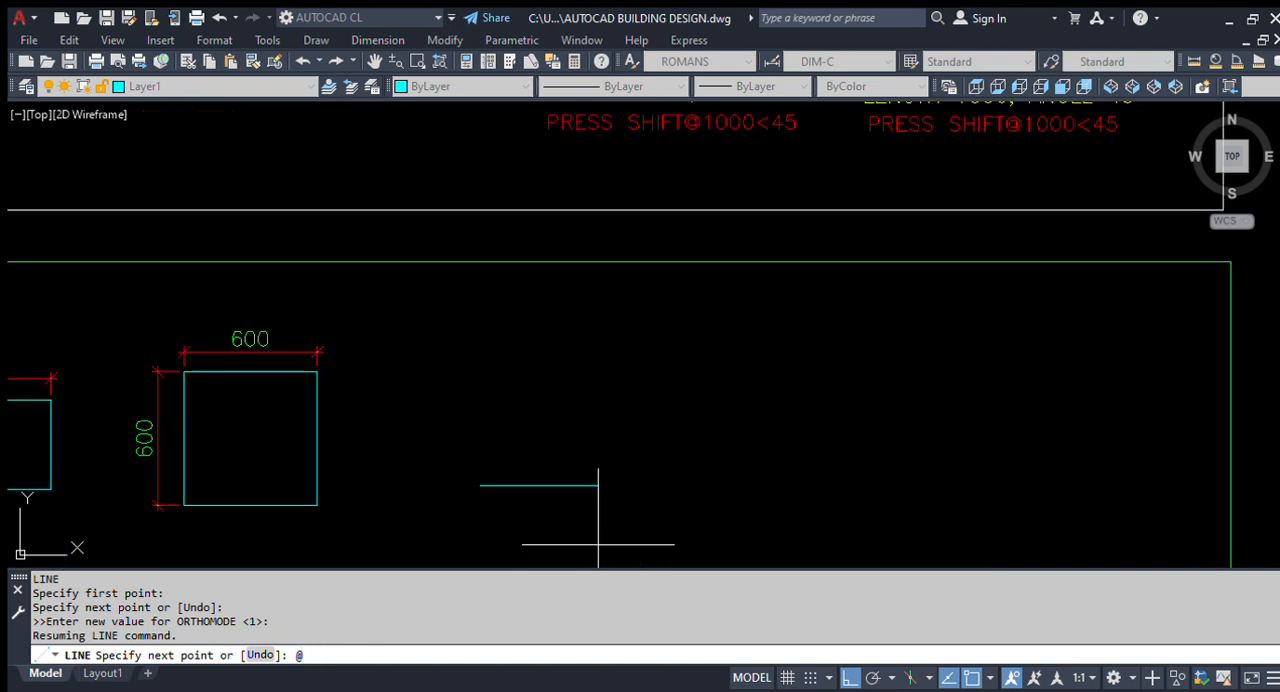
pyautogui.scroll(-3, 623, 485)
pyautogui.scroll(1, 626, 482)
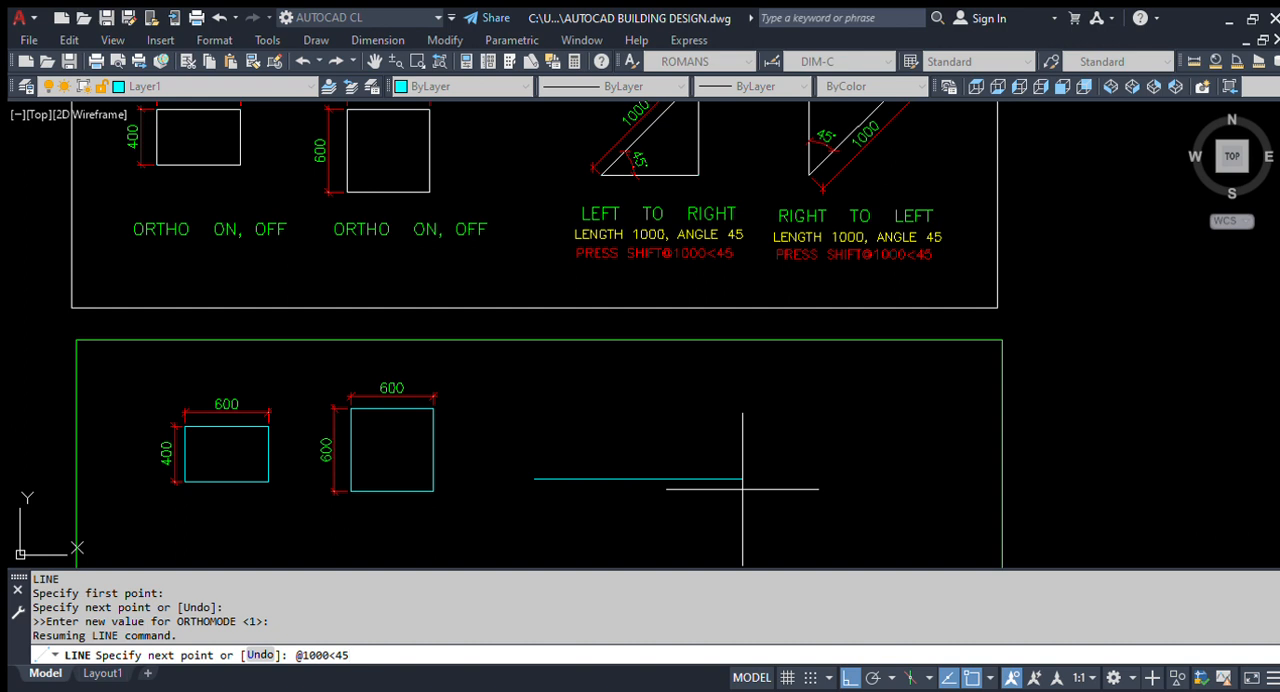
pyautogui.press('Return')
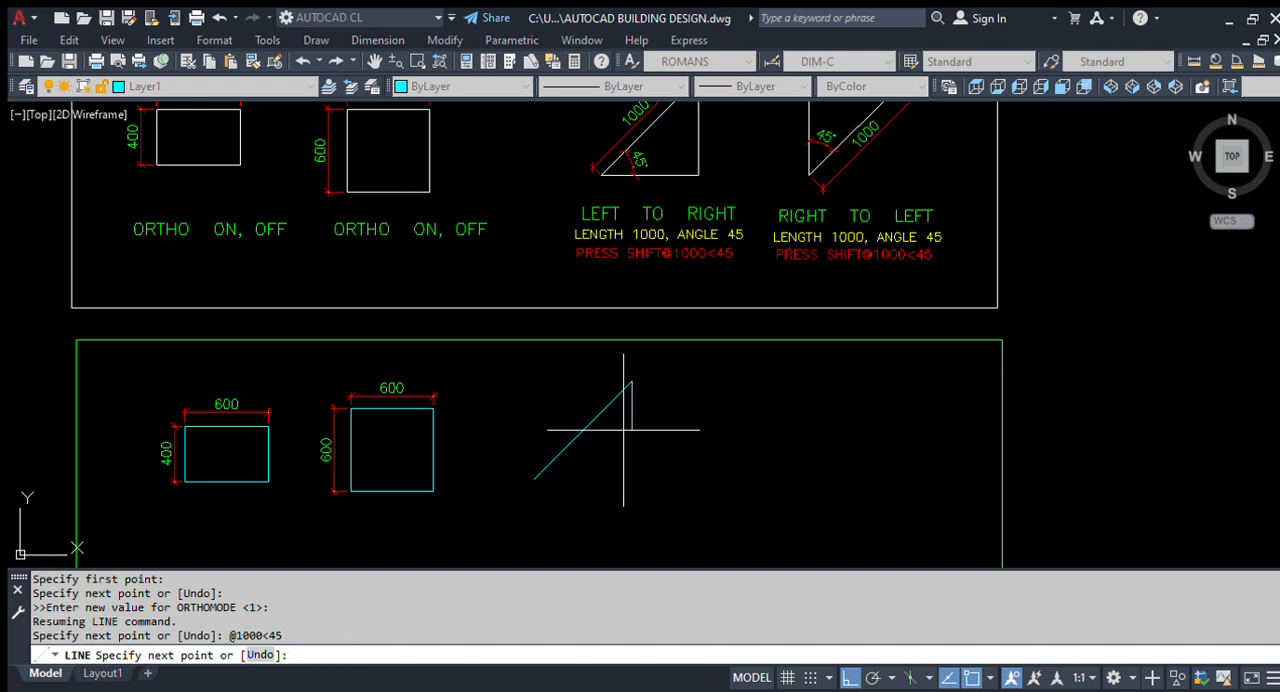
pyautogui.scroll(3, 629, 400)
pyautogui.scroll(-4, 680, 400)
pyautogui.scroll(4, 709, 286)
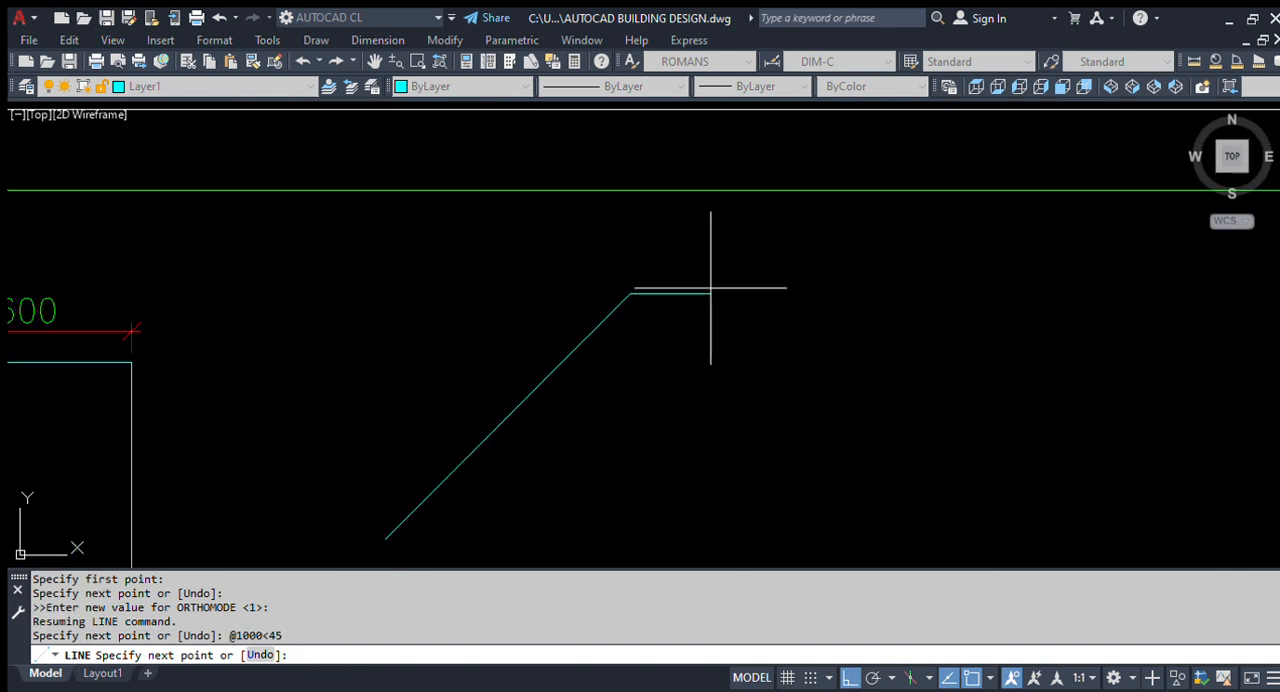
pyautogui.scroll(-4, 695, 298)
pyautogui.scroll(3, 703, 400)
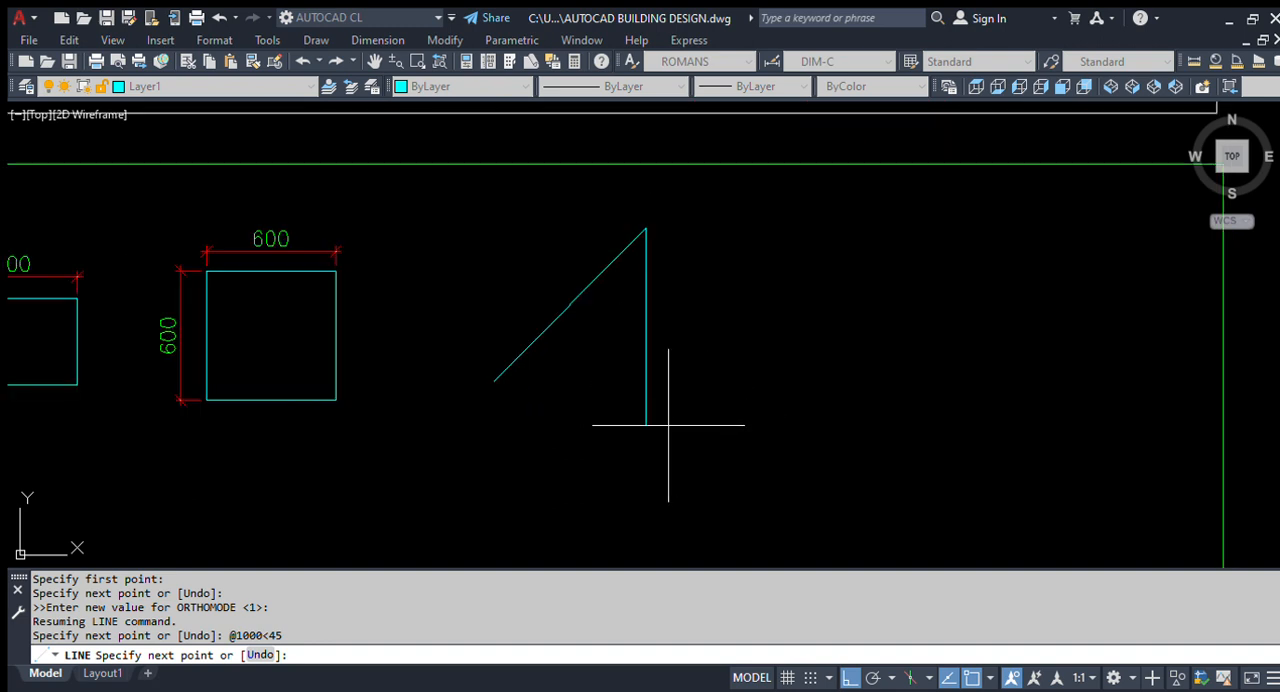
pyautogui.press('Escape')
pyautogui.scroll(4, 527, 362)
pyautogui.scroll(-4, 483, 394)
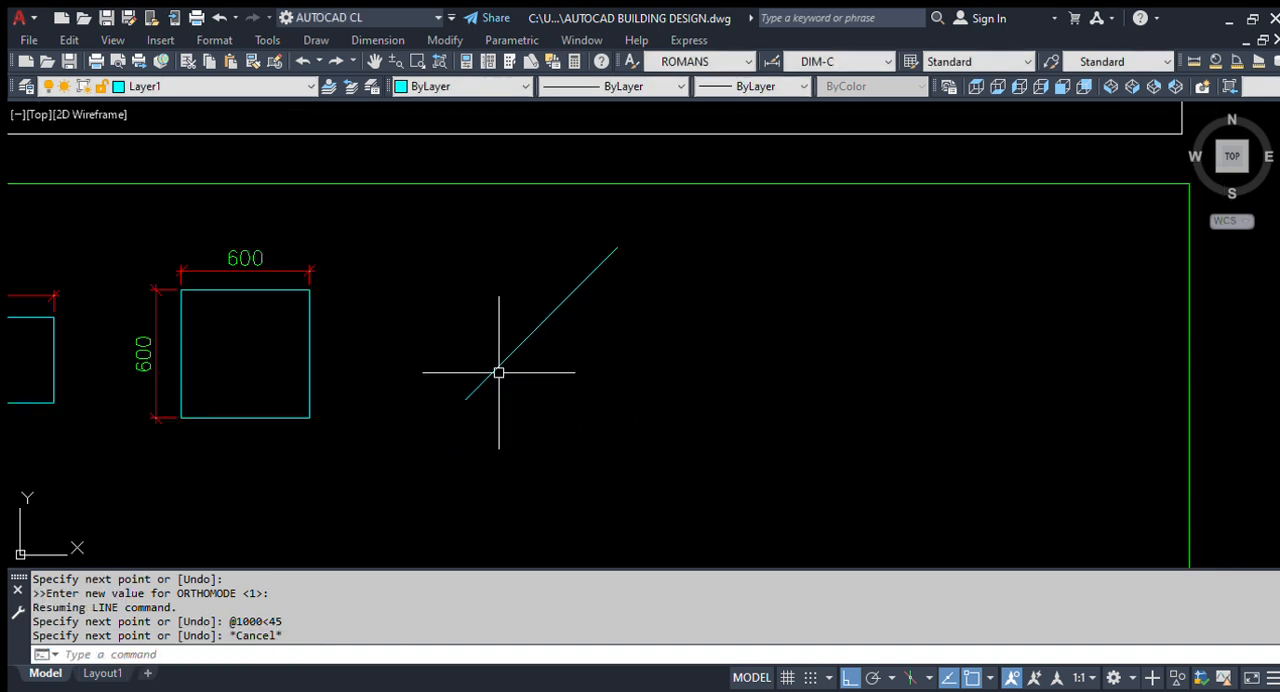
pyautogui.scroll(-3, 555, 350)
pyautogui.scroll(3, 705, 406)
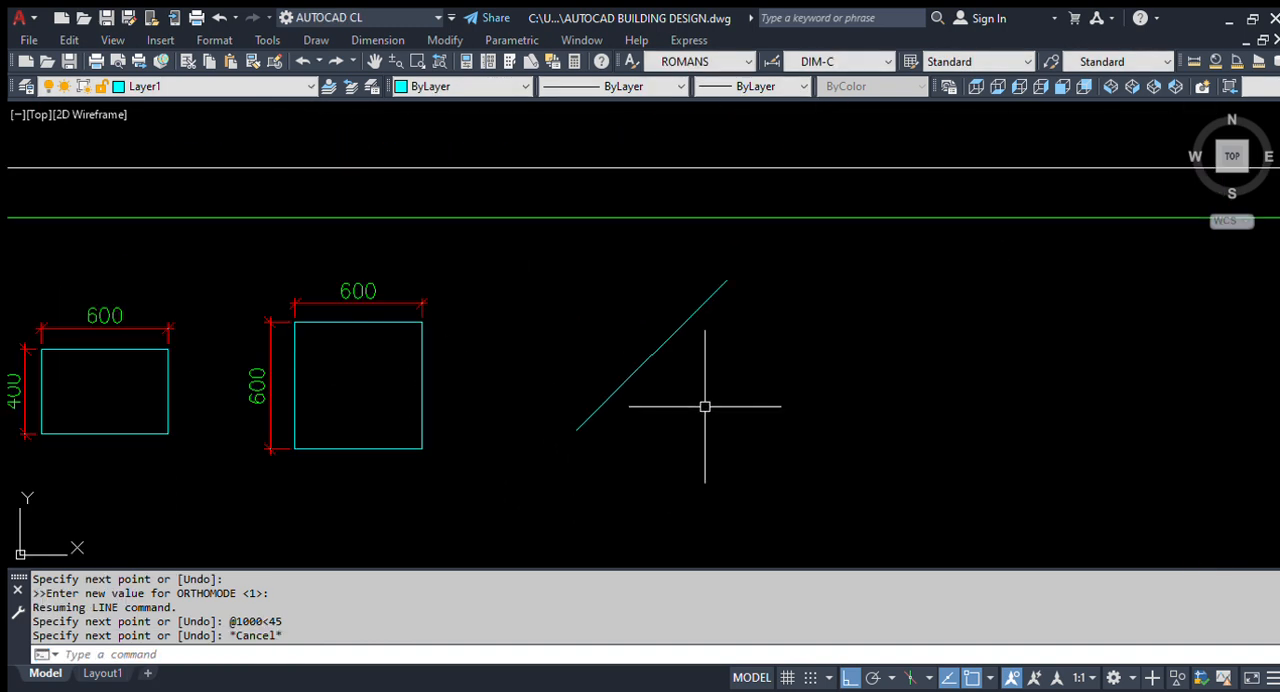
pyautogui.click(705, 406)
pyautogui.click(600, 329)
pyautogui.press('Escape')
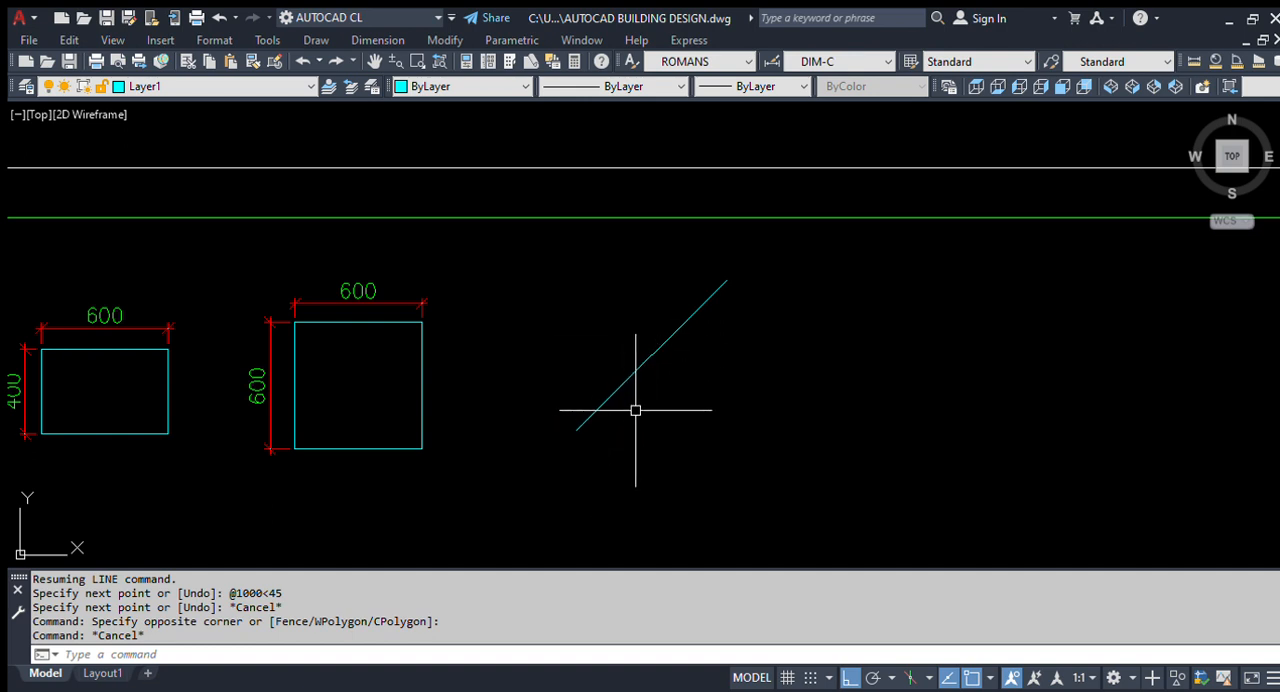
# - Draw a horizontal base line rightward from the sloping line's lower endpoint, extending past its upper end
pyautogui.write('l')
pyautogui.press('Return')
pyautogui.click(577, 430)
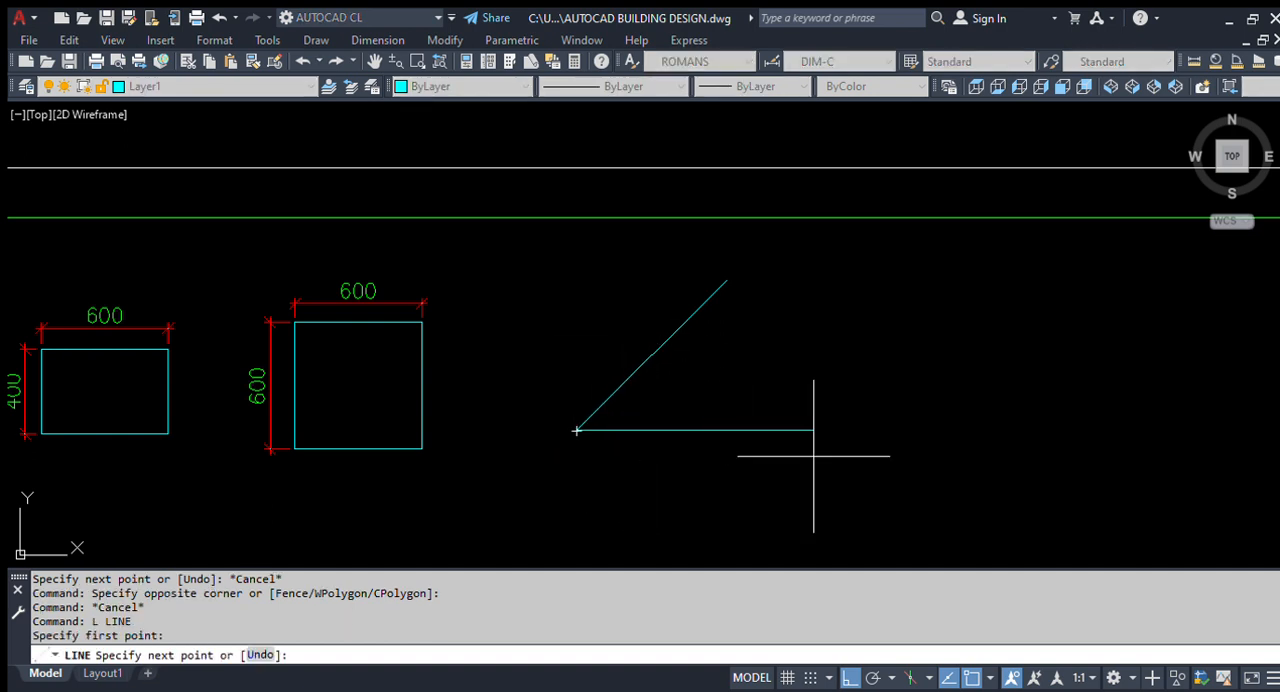
pyautogui.scroll(-5, 686, 466)
pyautogui.scroll(3, 633, 461)
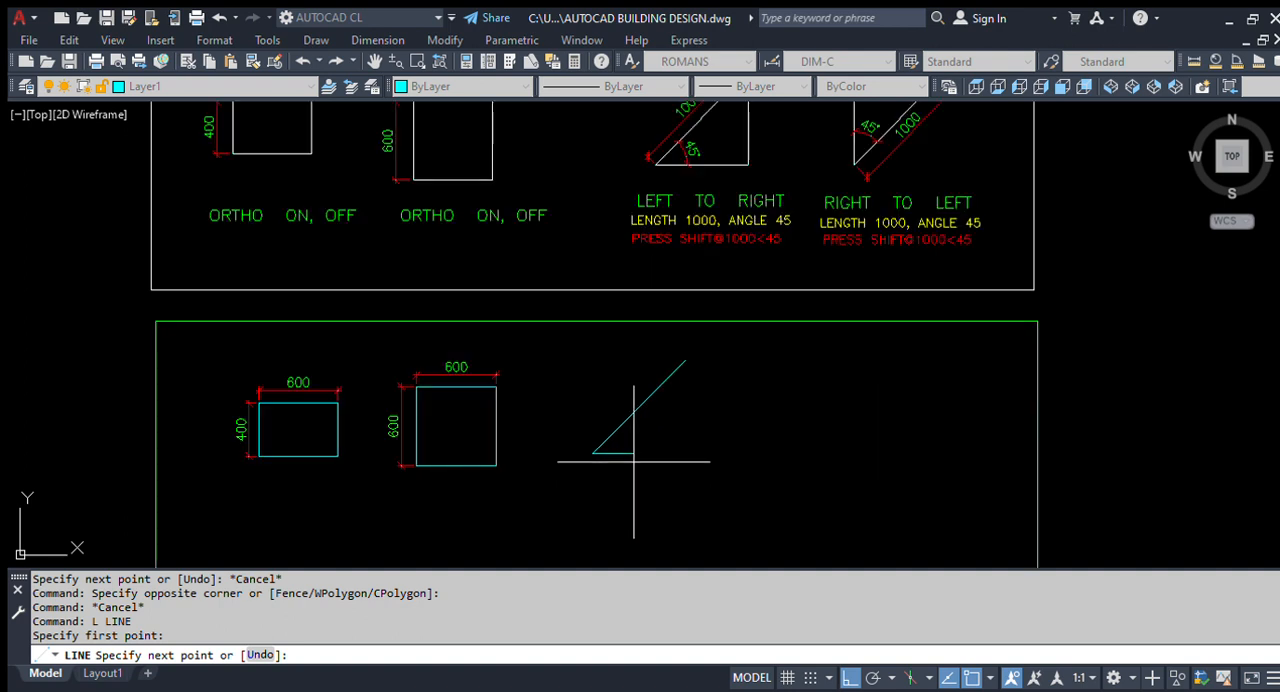
pyautogui.click(747, 475)
pyautogui.press('Return')
# - Trim the base line and vertical line overhangs beyond their intersection to close the triangle's lower corner
pyautogui.press('Return')
# - Draw a vertical line from the sloping line's upper endpoint down past the horizontal base line and end the command
pyautogui.click(686, 361)
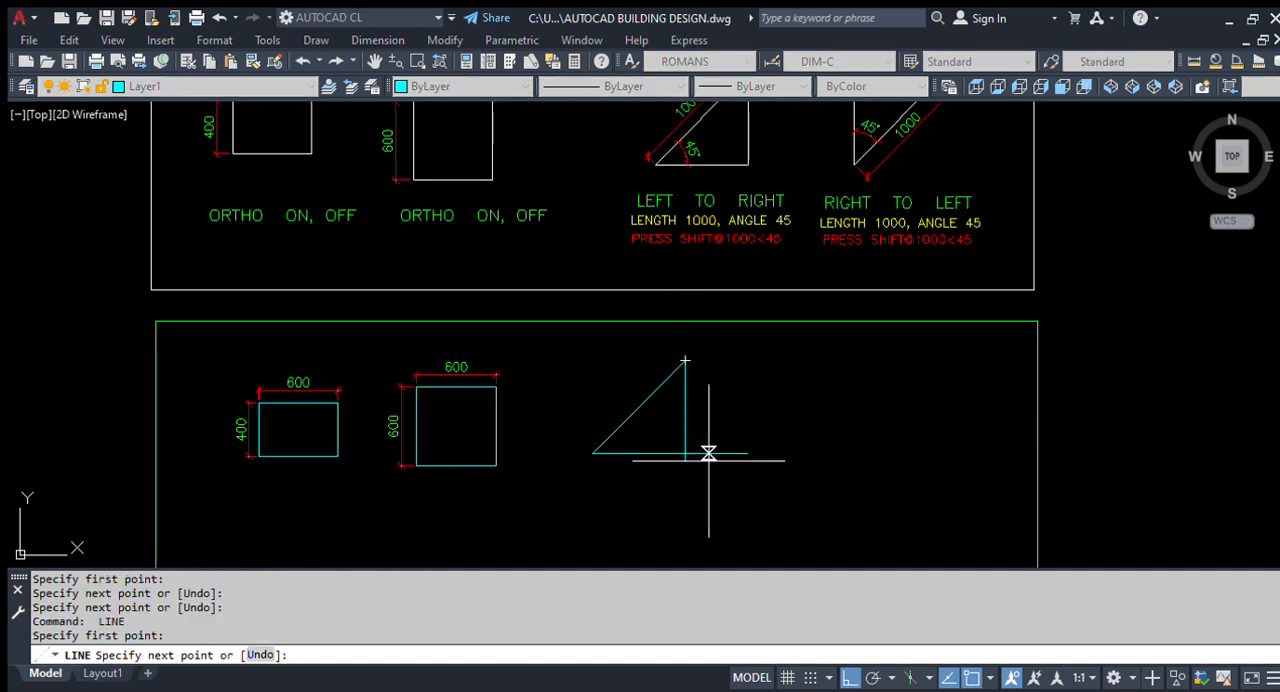
pyautogui.click(706, 453)
pyautogui.press('Escape')
pyautogui.scroll(4, 694, 469)
pyautogui.write('tr')
pyautogui.press('Return')
pyautogui.press('Return')
pyautogui.scroll(2, 713, 435)
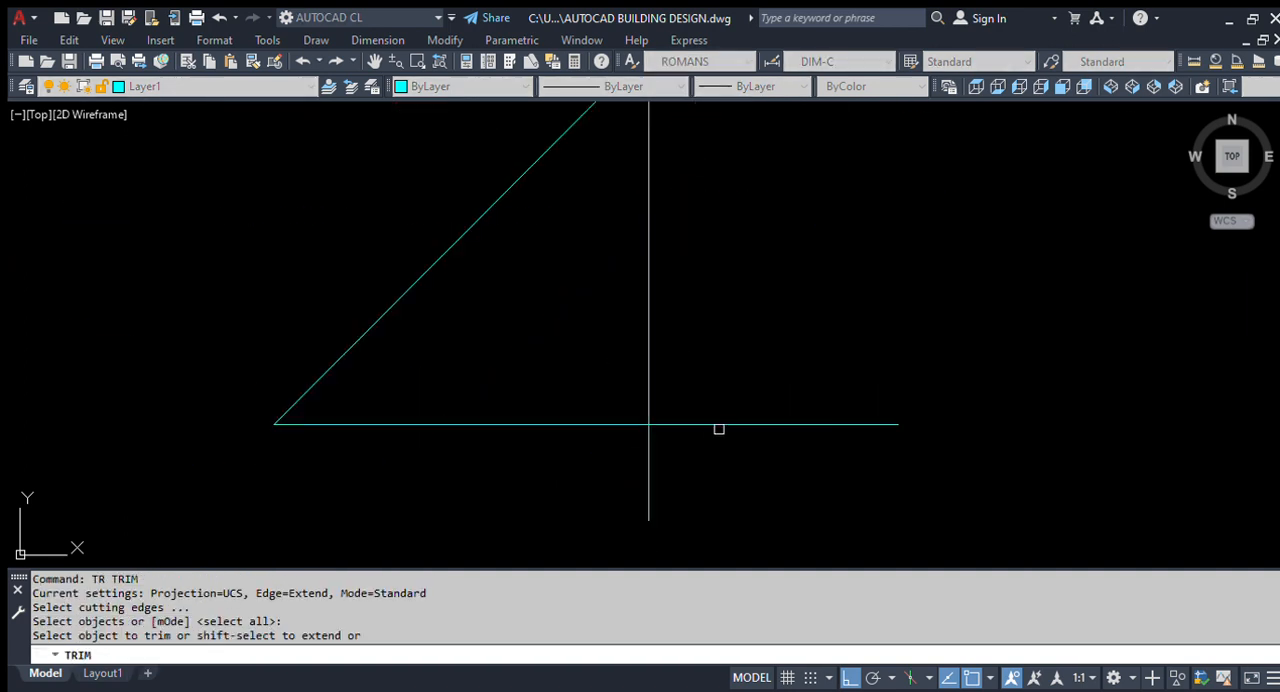
pyautogui.click(716, 432)
pyautogui.click(729, 466)
pyautogui.click(648, 475)
pyautogui.press('Escape')
pyautogui.scroll(-2, 484, 412)
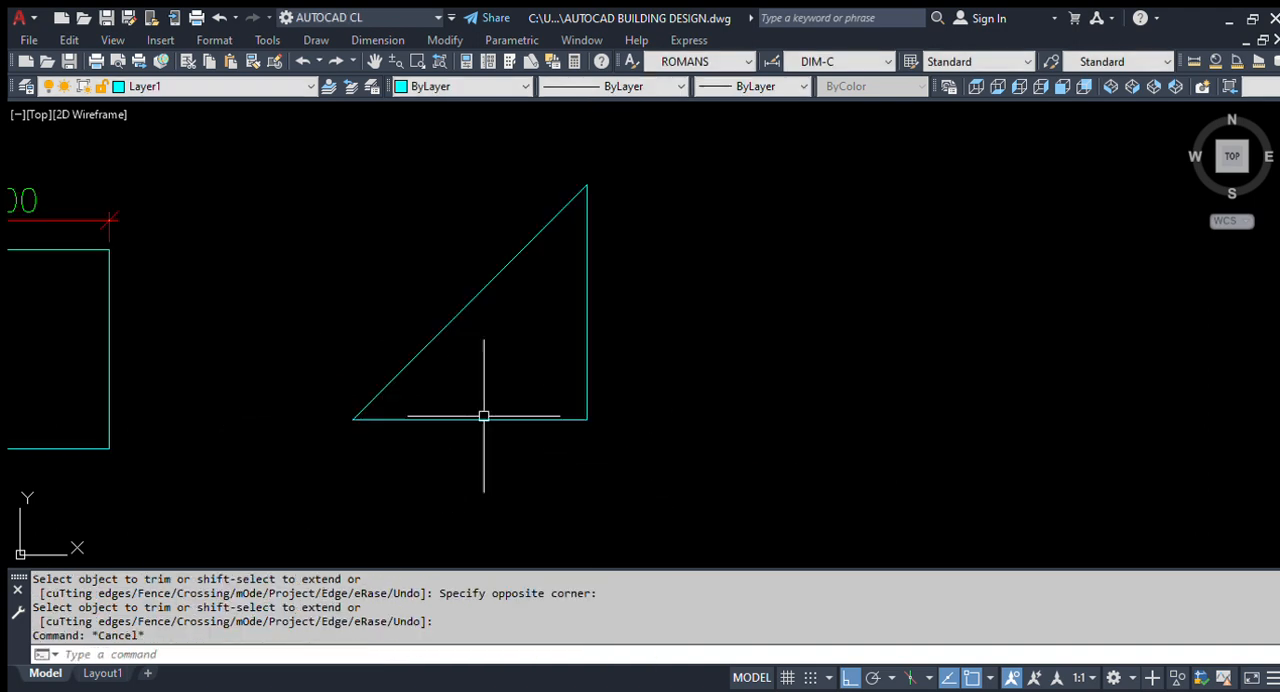
# - Add an angular dimension between the triangle's base and sloping line, with its arc inside the triangle
pyautogui.write('DAN')
pyautogui.press('Return')
pyautogui.click(417, 420)
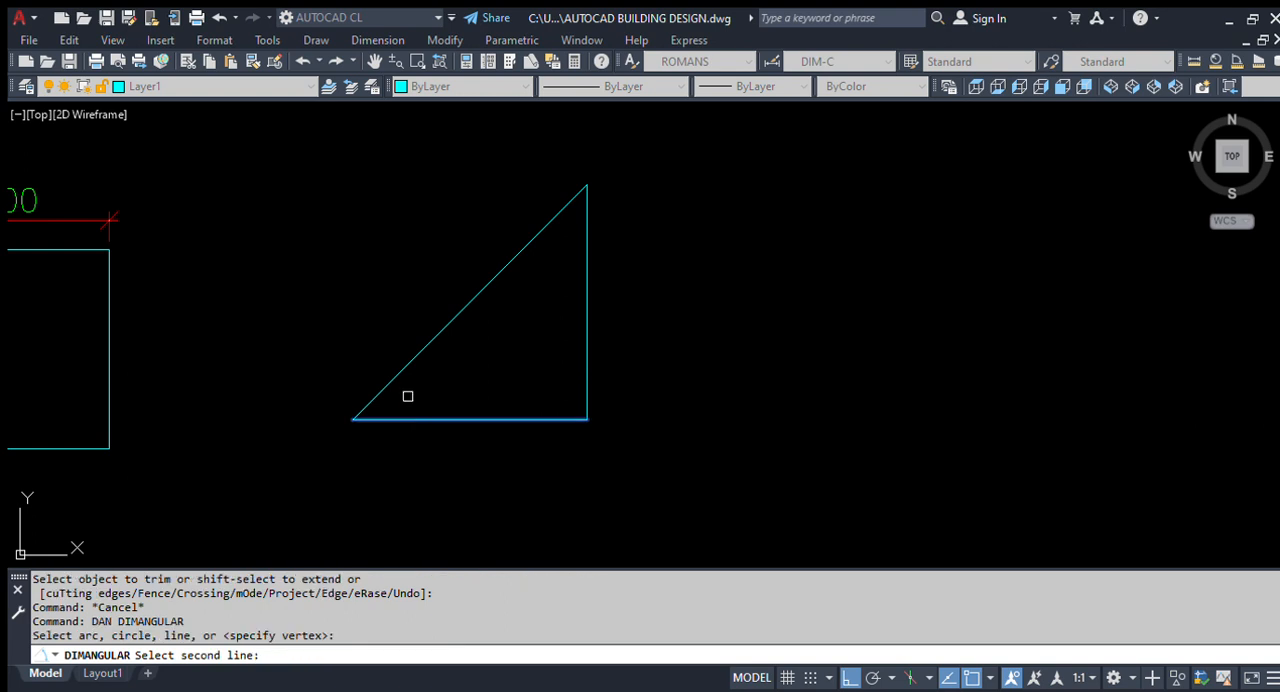
pyautogui.click(398, 374)
pyautogui.scroll(2, 420, 380)
pyautogui.click(470, 391)
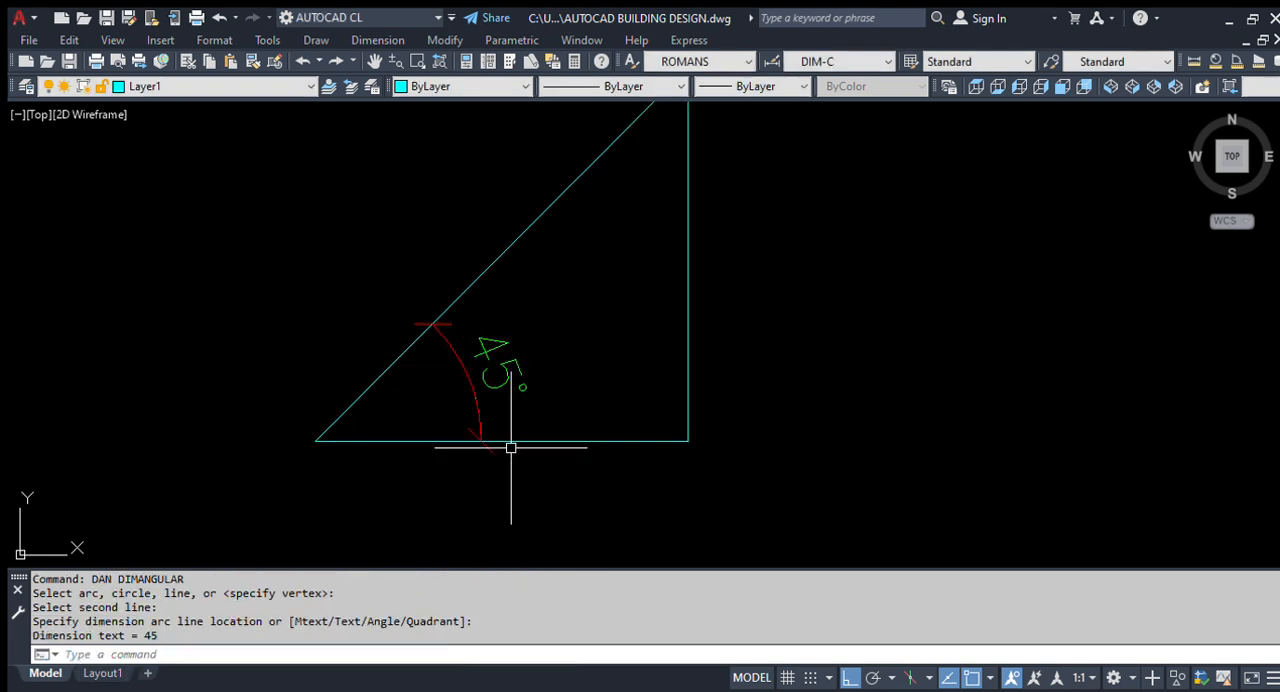
pyautogui.scroll(-2, 517, 443)
pyautogui.press('Escape')
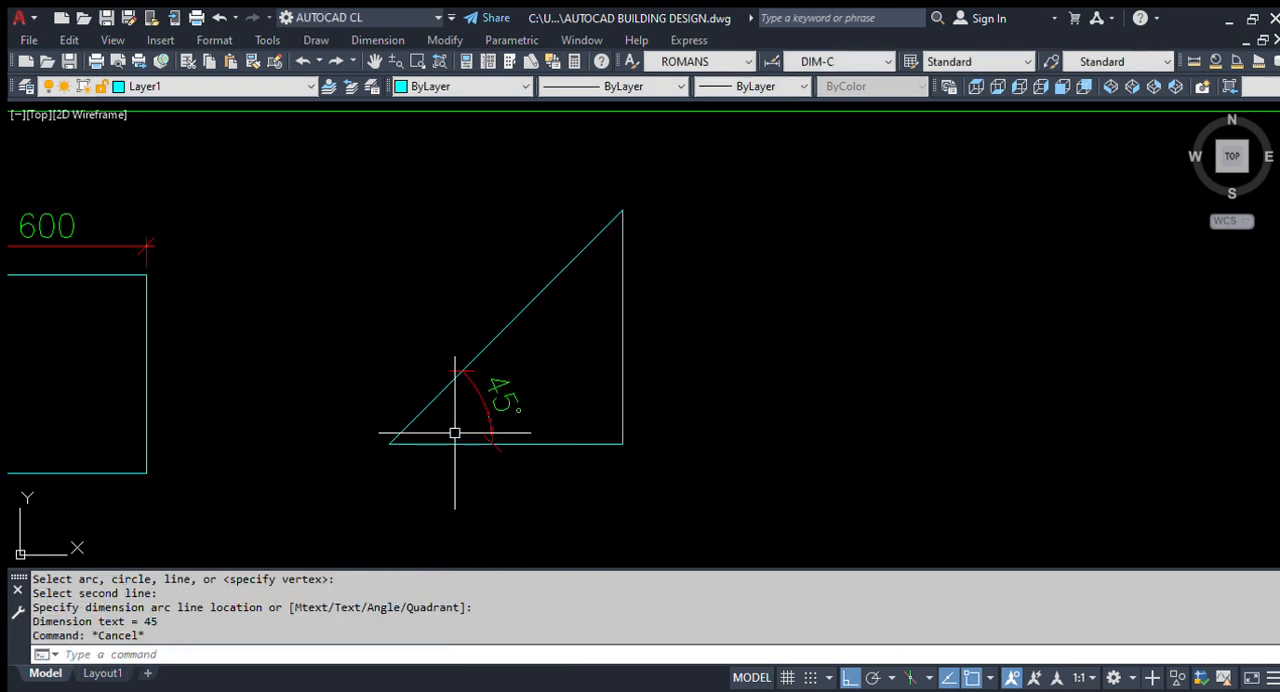
# - Add an aligned dimension to the triangle's sloping line, placed outside the triangle on the upper-left side
pyautogui.write('DA')
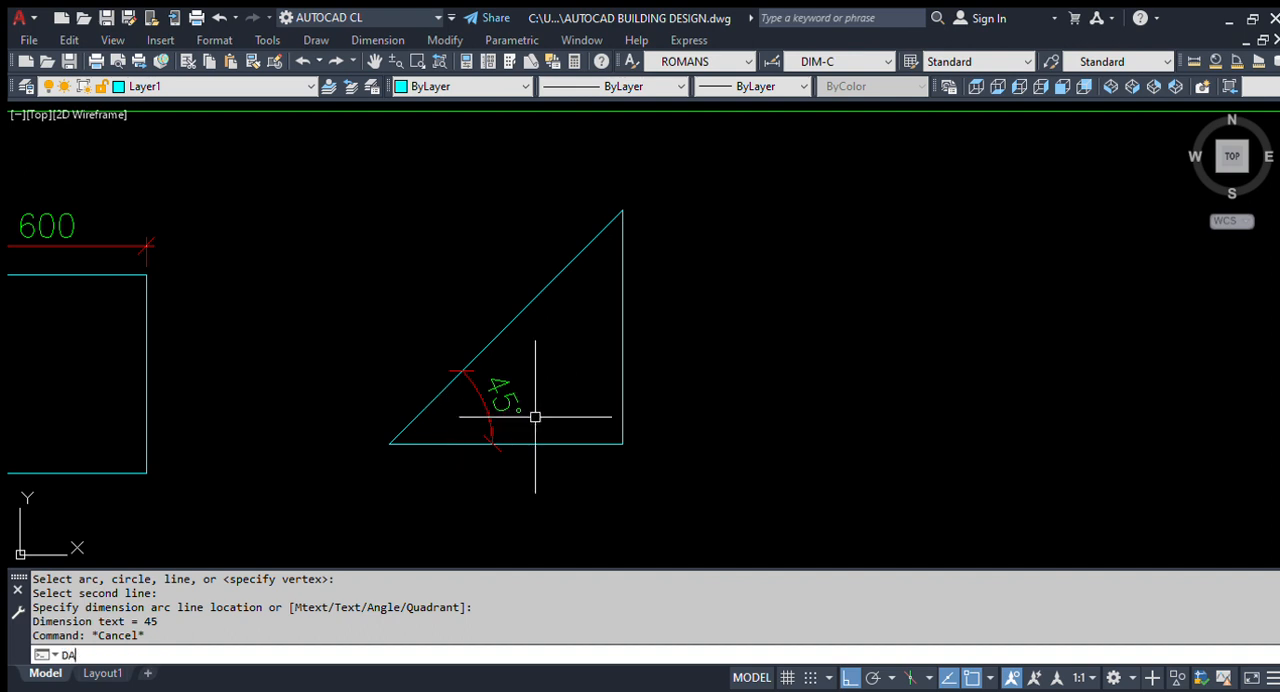
pyautogui.write('L')
pyautogui.press('Return')
pyautogui.press('Return')
pyautogui.click(491, 343)
pyautogui.click(457, 317)
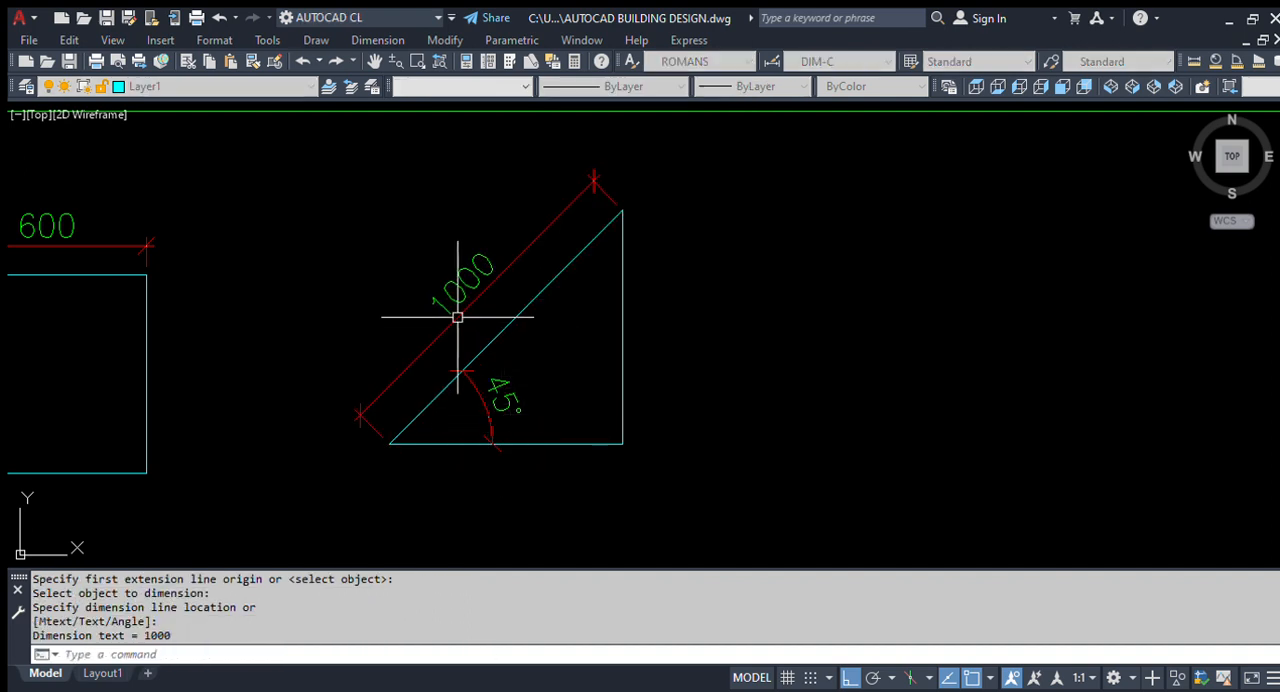
# - Review the dimensioned triangle in the green frame, highlighting its sloping line, and compare it with the sample triangles
pyautogui.scroll(-5, 529, 390)
pyautogui.scroll(4, 477, 470)
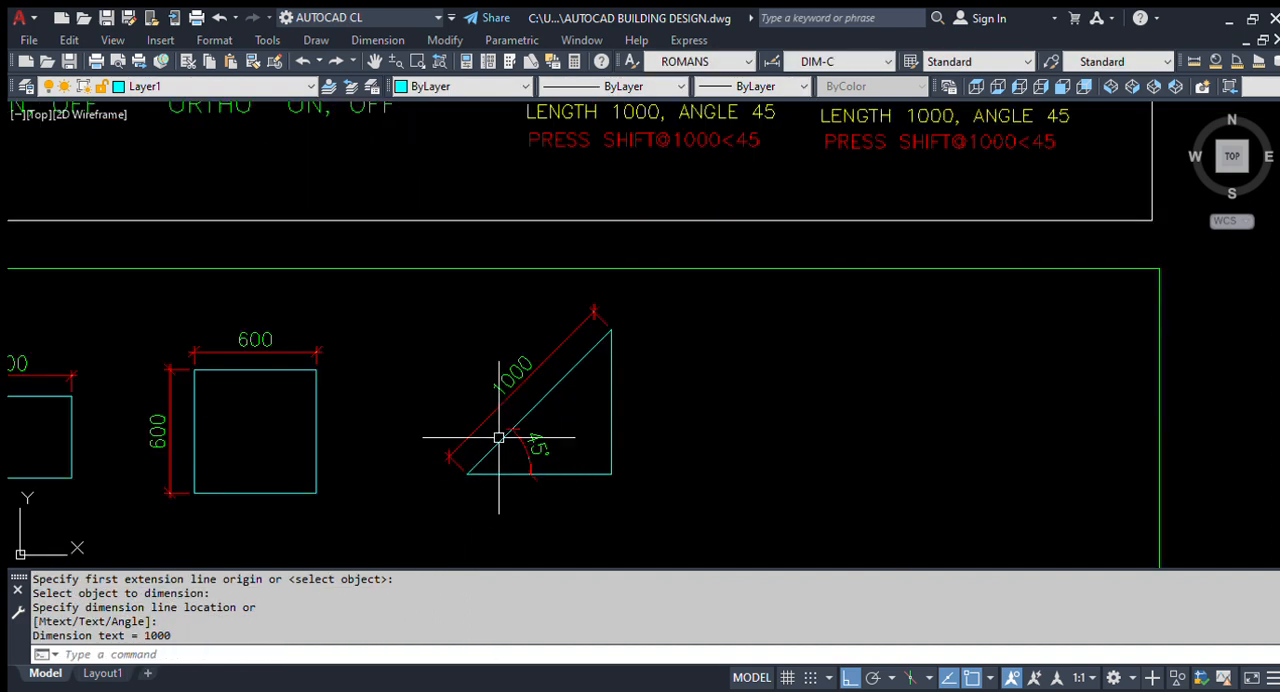
pyautogui.scroll(2, 537, 471)
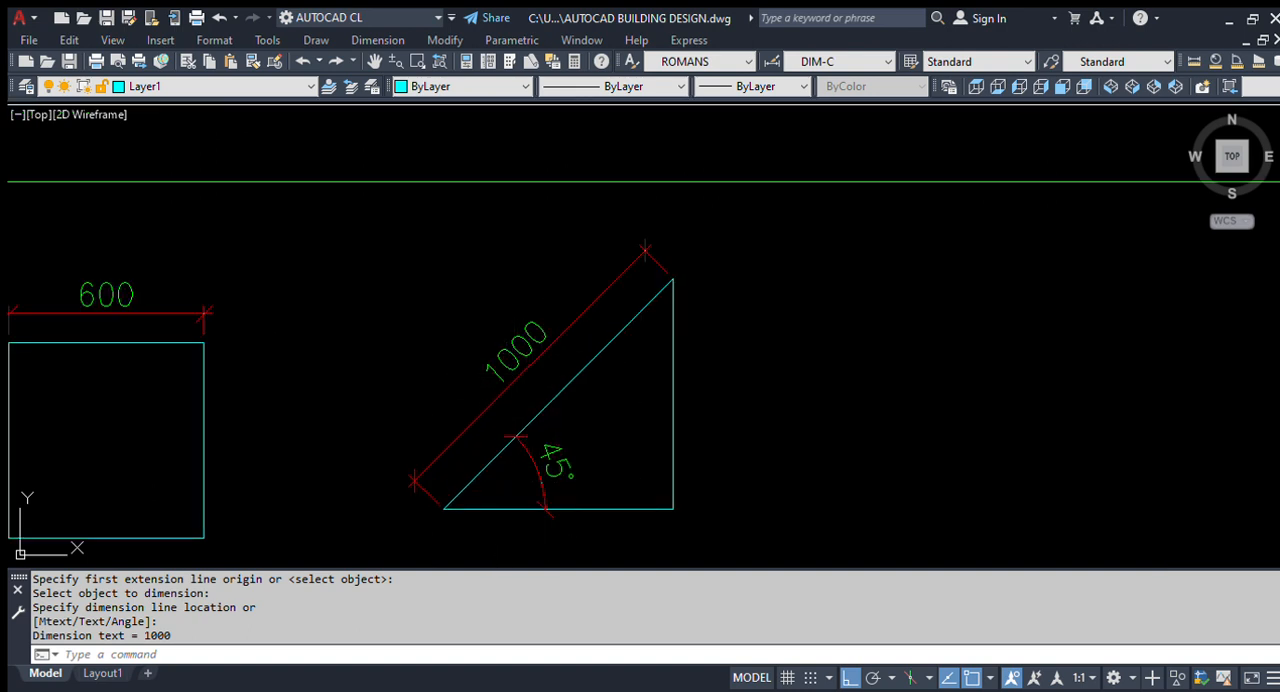
pyautogui.click(549, 401)
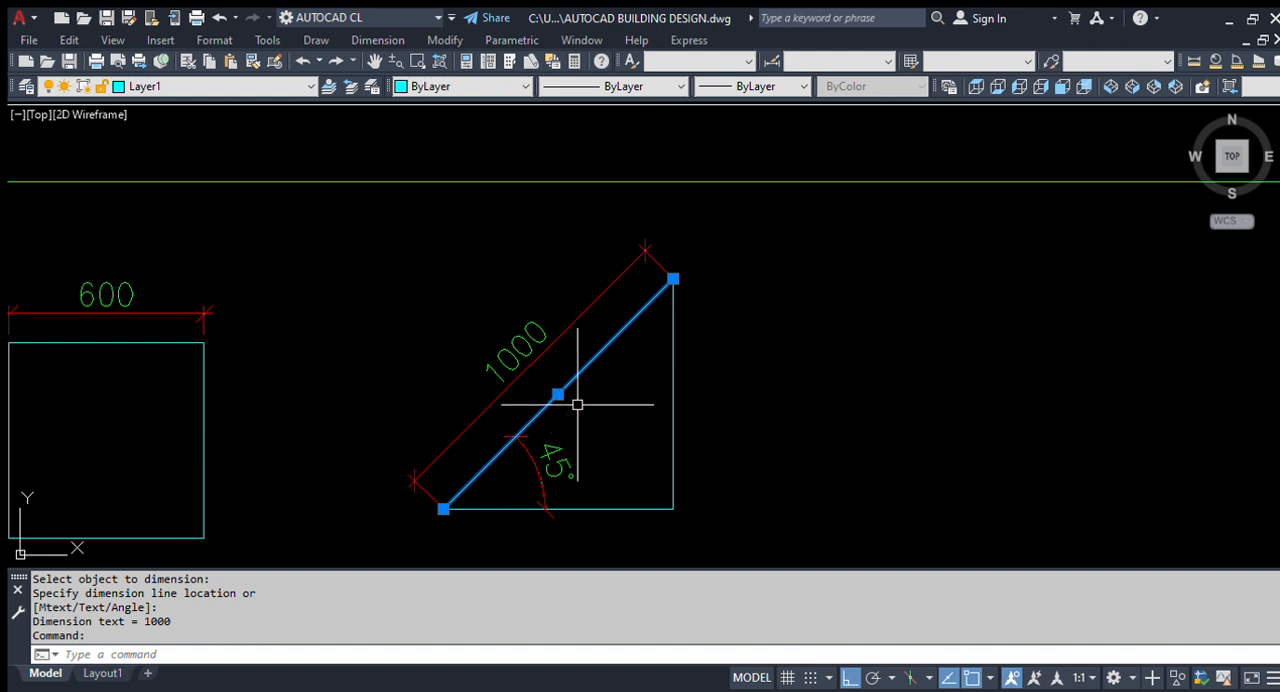
pyautogui.scroll(-4, 578, 405)
pyautogui.scroll(2, 580, 430)
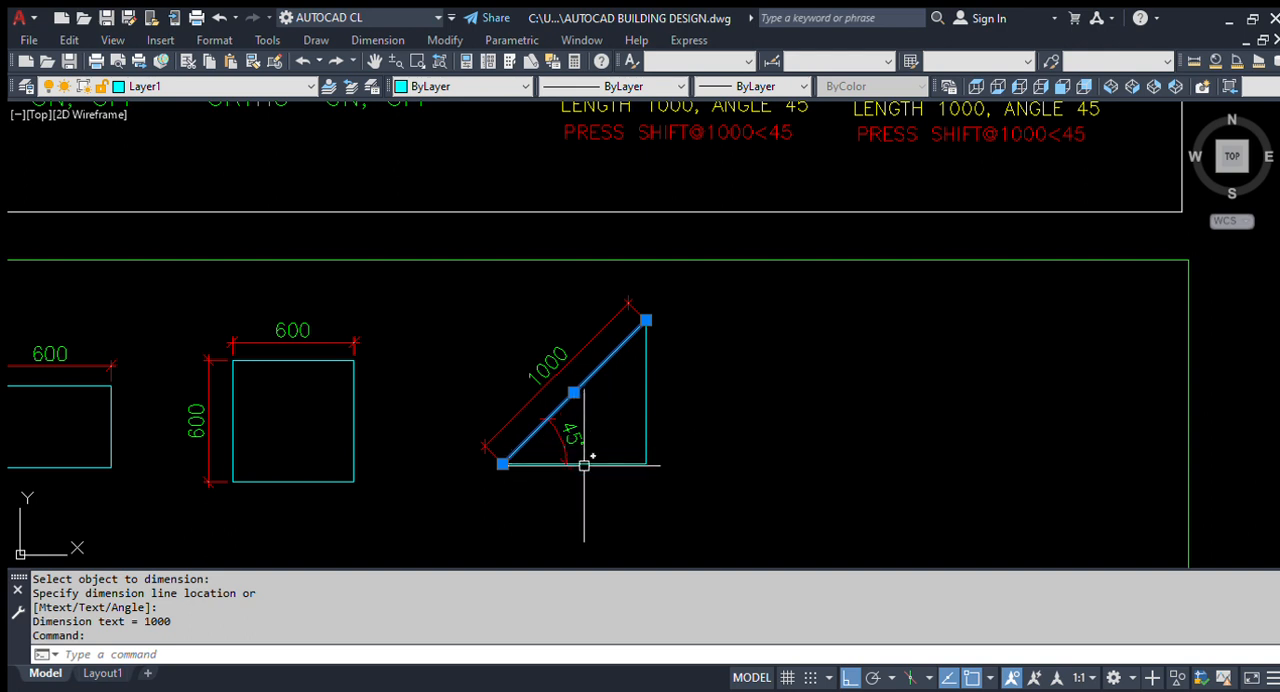
pyautogui.scroll(-4, 586, 457)
pyautogui.press('Escape')
pyautogui.scroll(2, 670, 420)
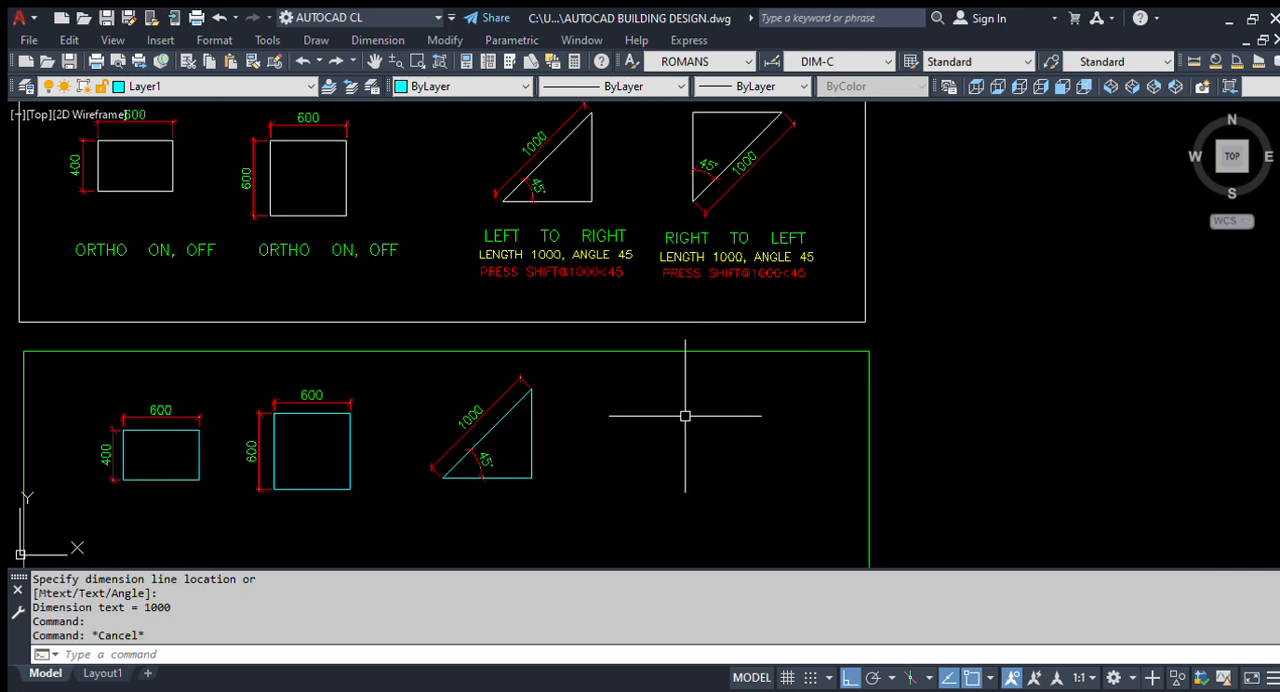
pyautogui.scroll(-2, 646, 437)
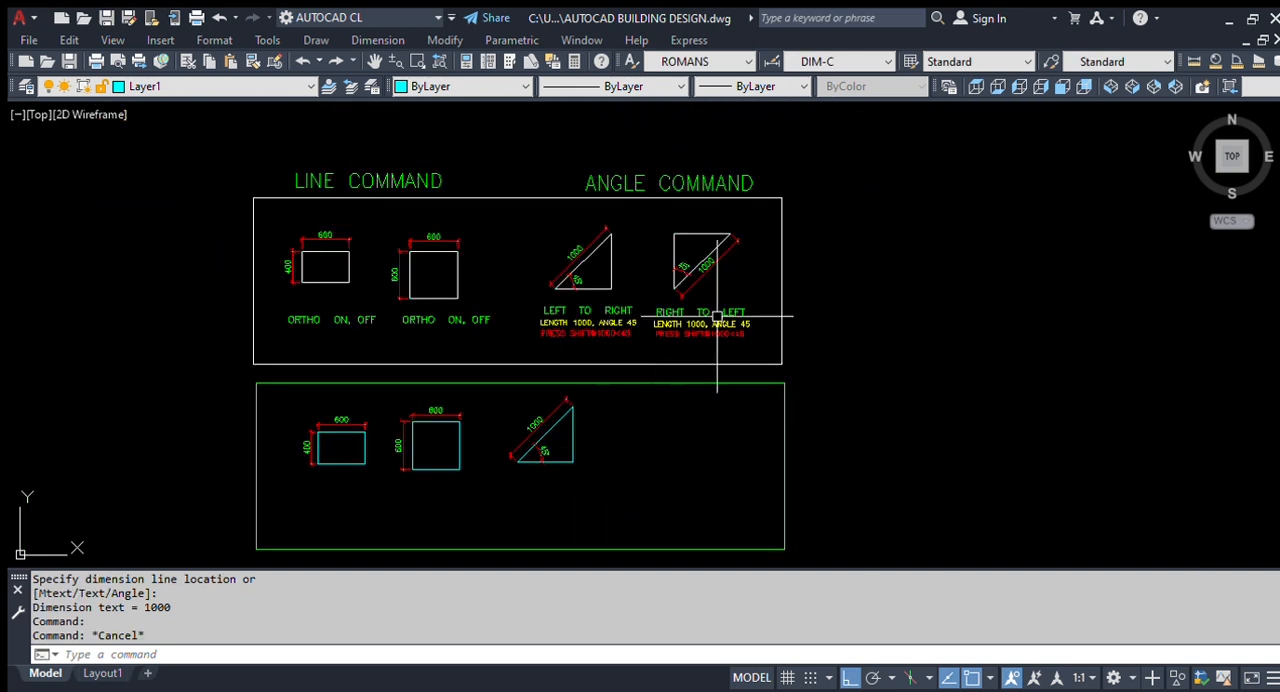
# - Examine the sample right-to-left triangle's sloping line, sides and labels, and the empty space in the green frame
pyautogui.scroll(2, 766, 314)
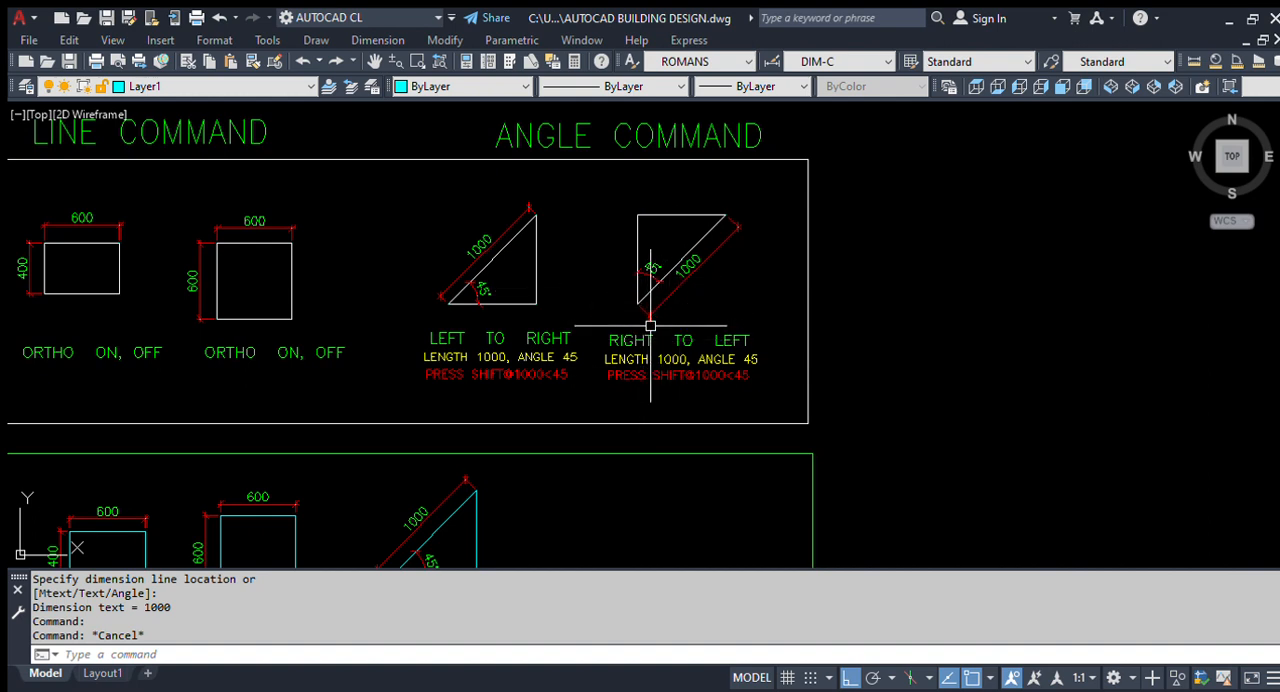
pyautogui.scroll(3, 690, 302)
pyautogui.click(732, 270)
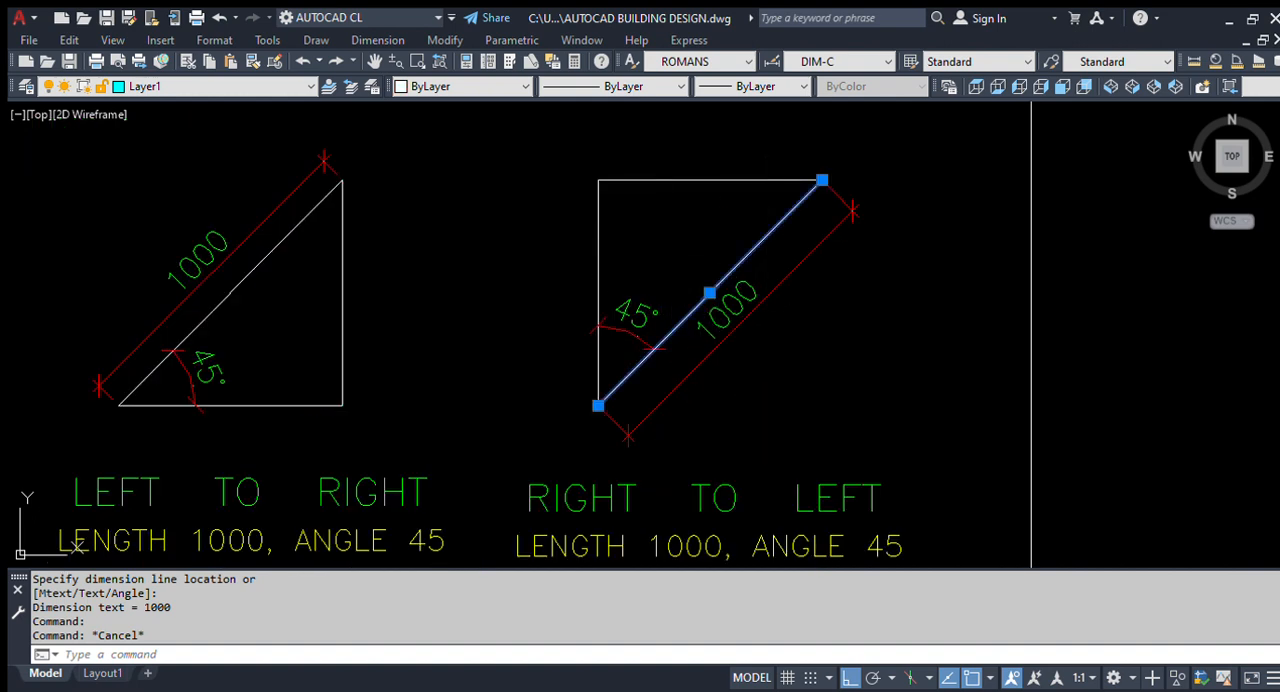
pyautogui.click(643, 212)
pyautogui.click(571, 175)
pyautogui.press('Escape')
pyautogui.scroll(-3, 688, 209)
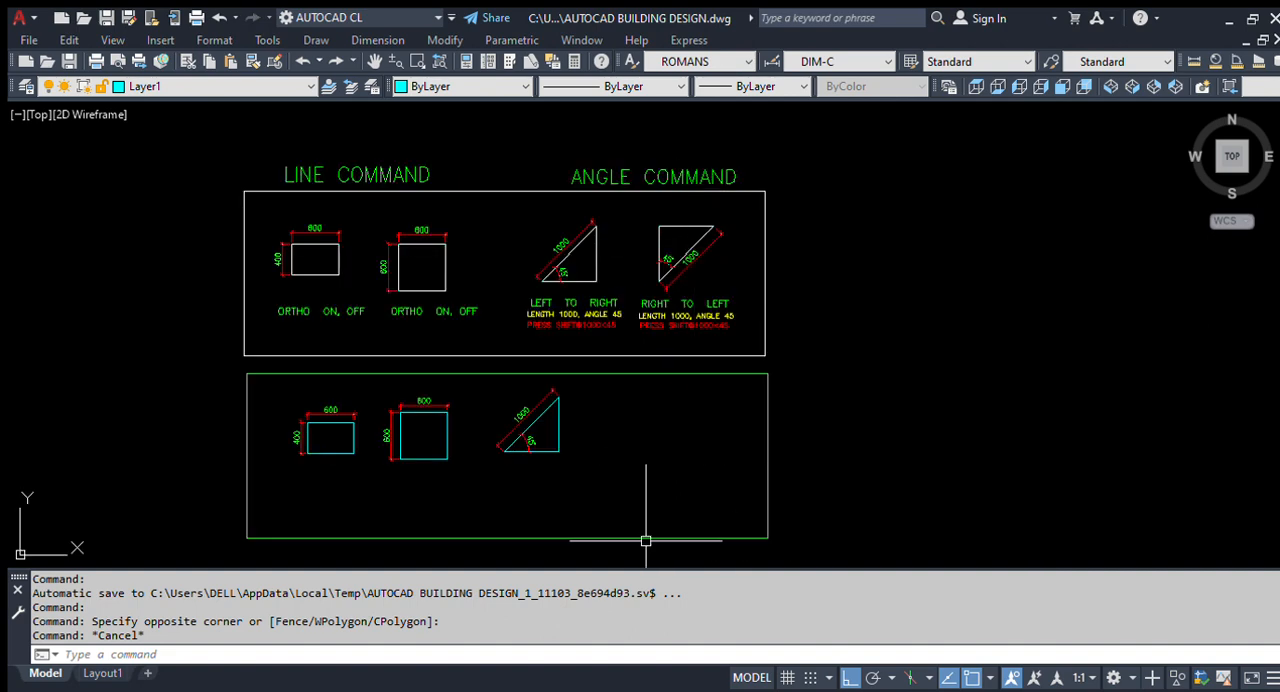
pyautogui.scroll(2, 614, 471)
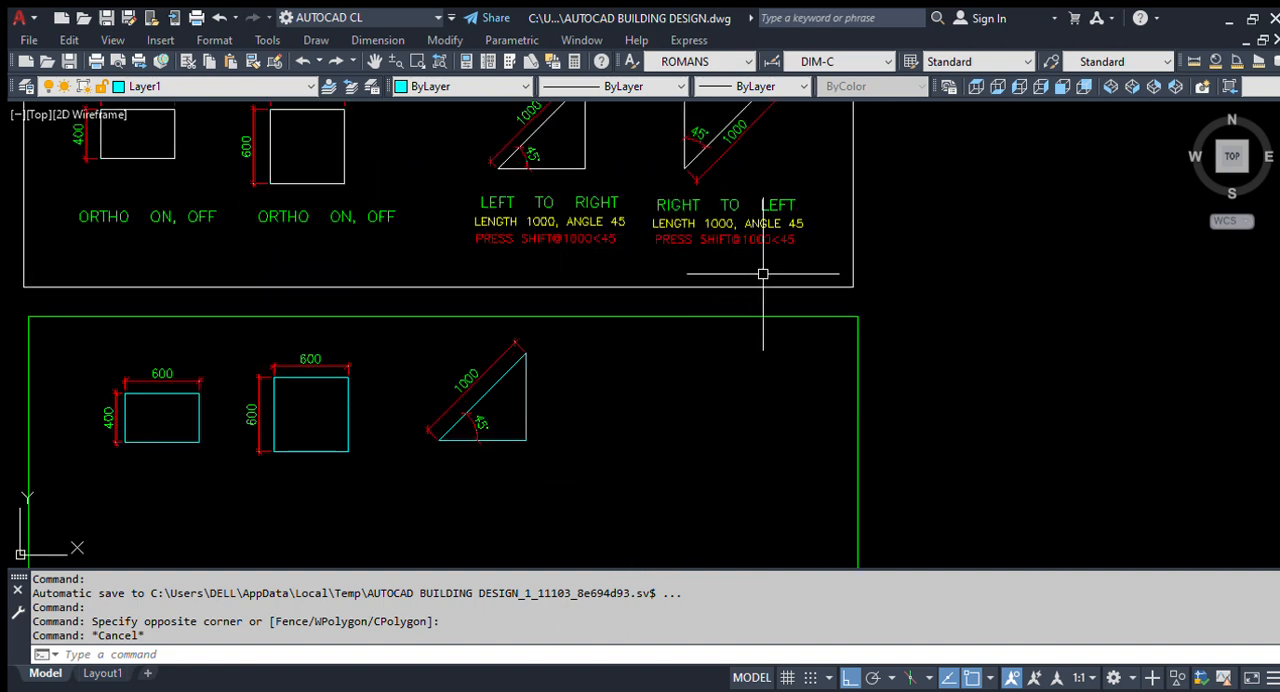
pyautogui.scroll(-2, 728, 440)
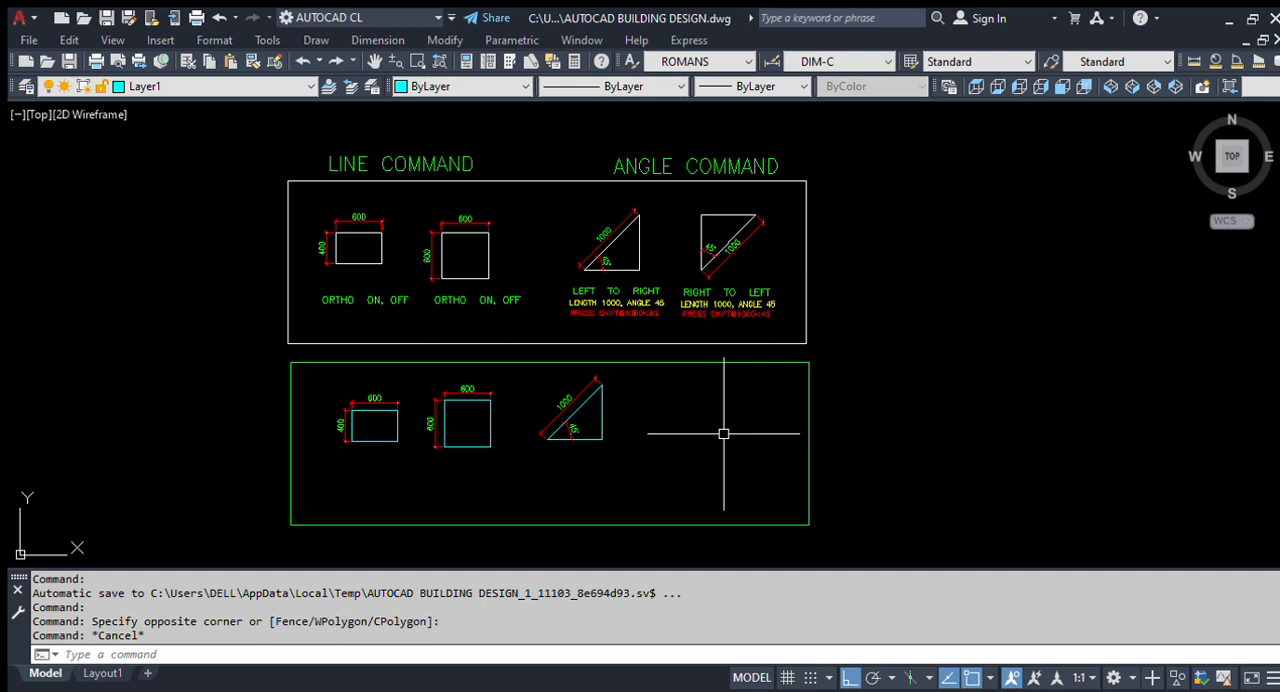
# - Start a line in the empty area of the green frame, to the right of the finished triangle
pyautogui.write('L')
pyautogui.press('Return')
pyautogui.scroll(4, 723, 435)
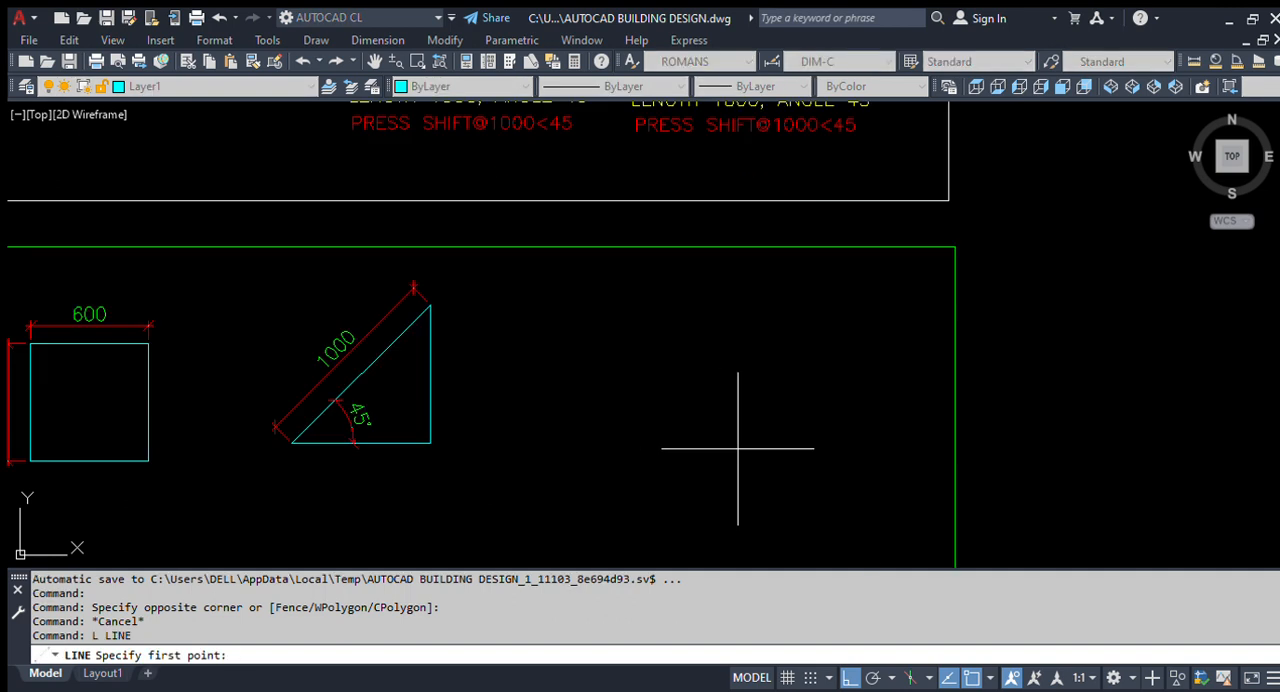
pyautogui.click(783, 435)
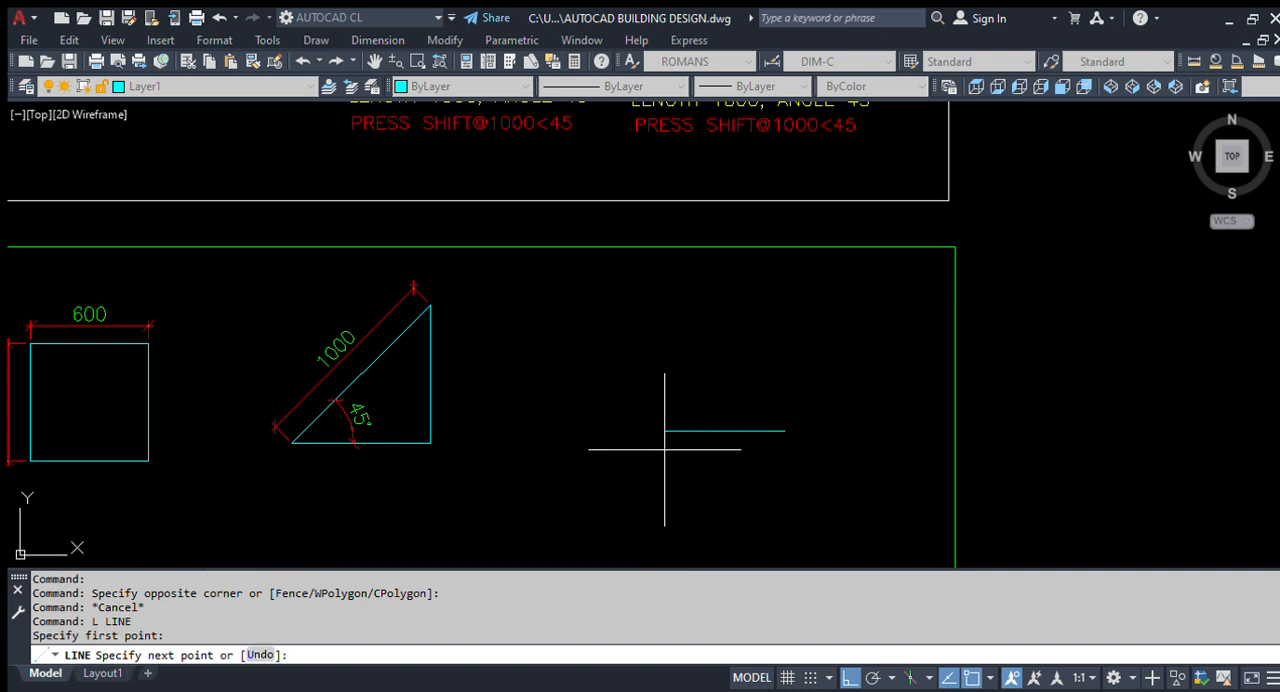
pyautogui.scroll(-2, 671, 447)
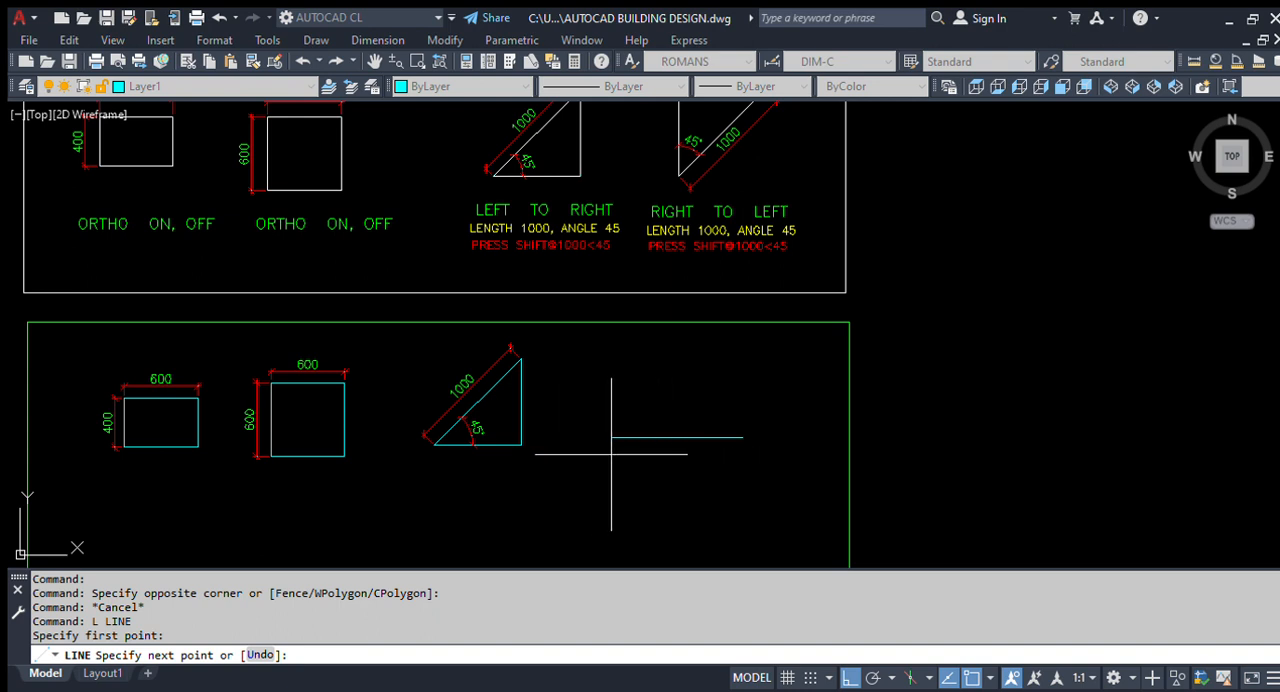
pyautogui.scroll(2, 609, 457)
pyautogui.scroll(-2, 611, 459)
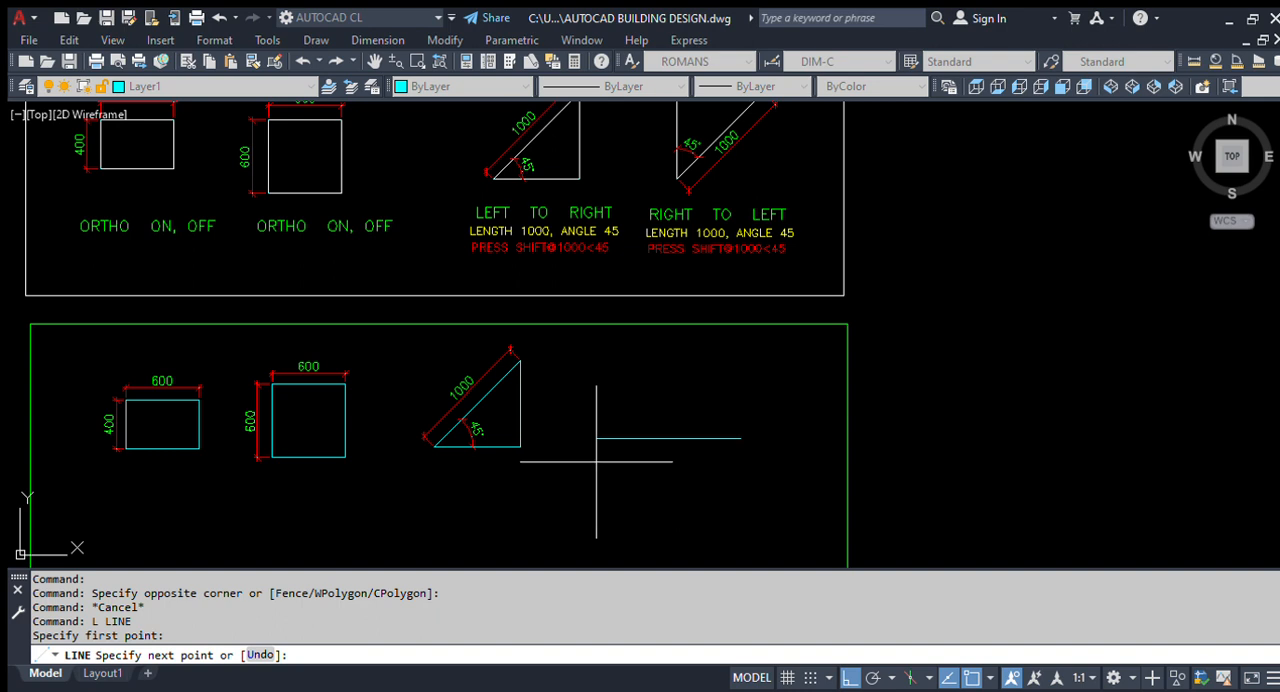
pyautogui.press('F8')
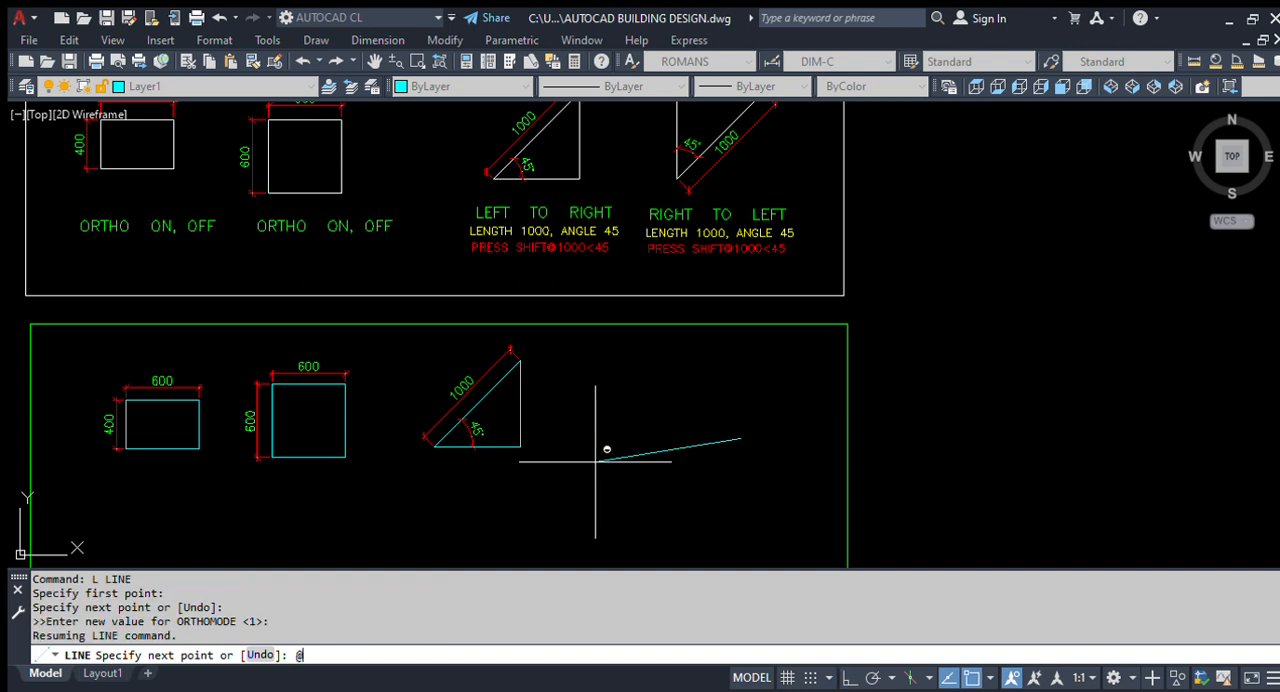
pyautogui.press('F8')
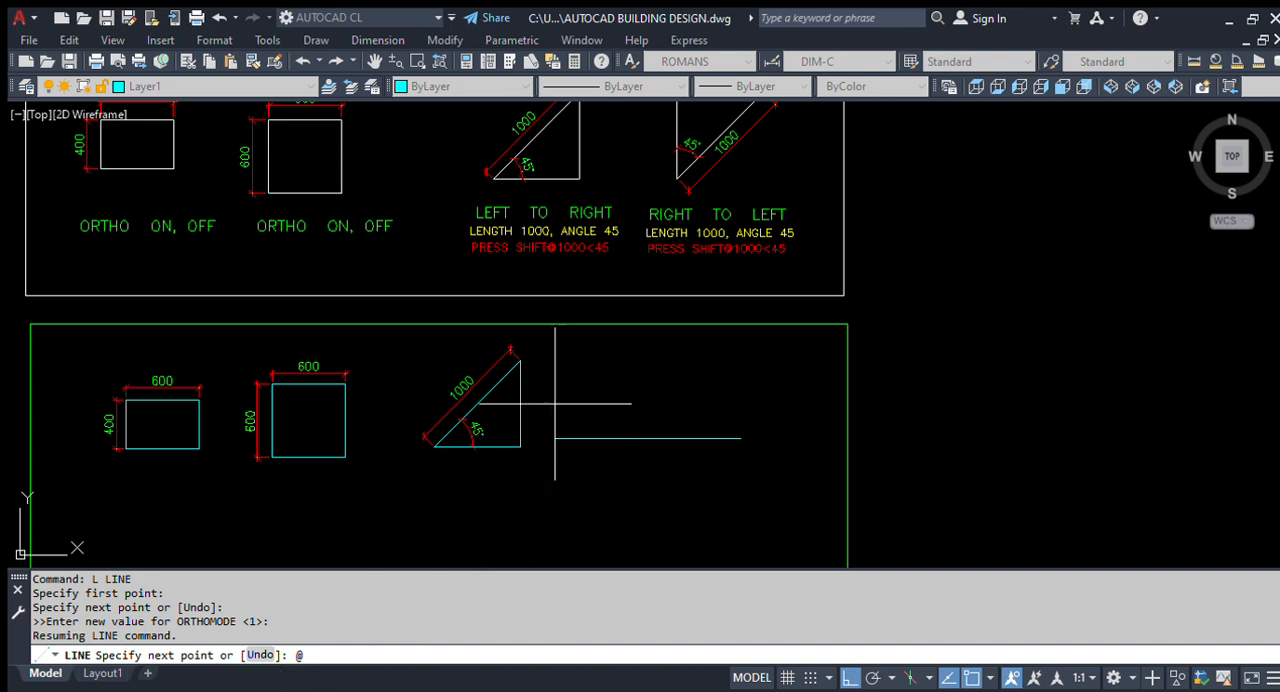
pyautogui.scroll(2, 640, 458)
pyautogui.scroll(-2, 586, 520)
pyautogui.scroll(2, 626, 430)
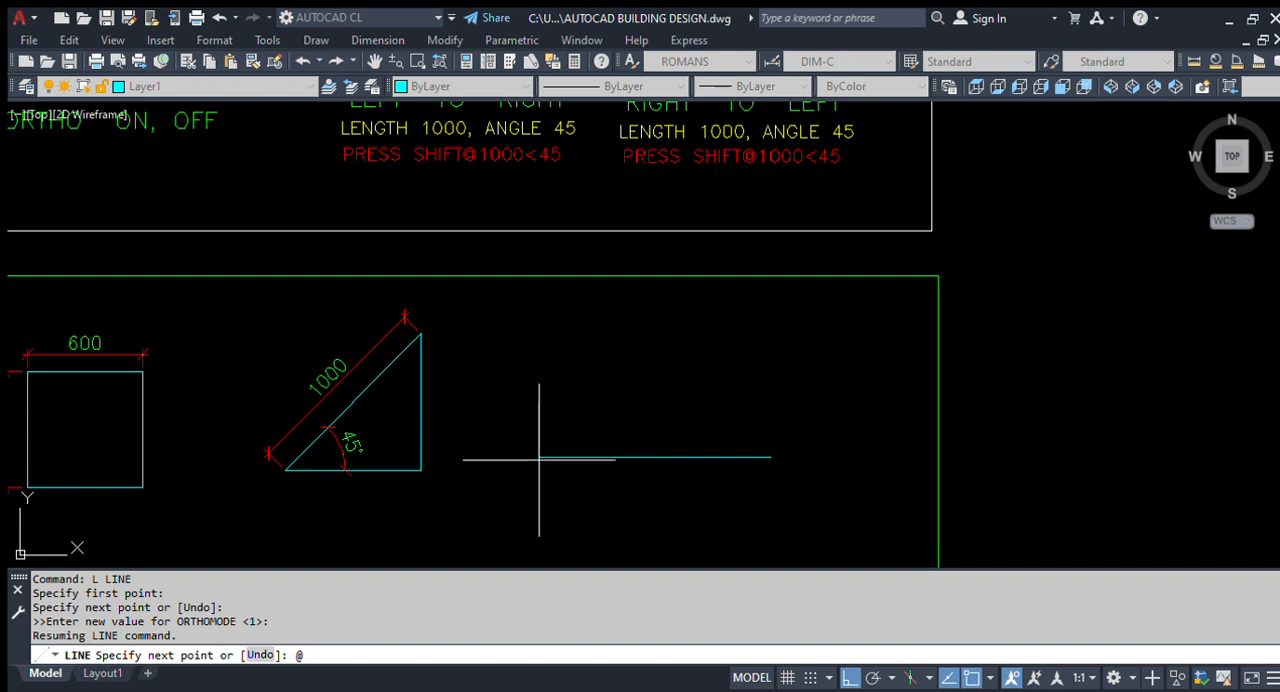
pyautogui.scroll(-2, 541, 459)
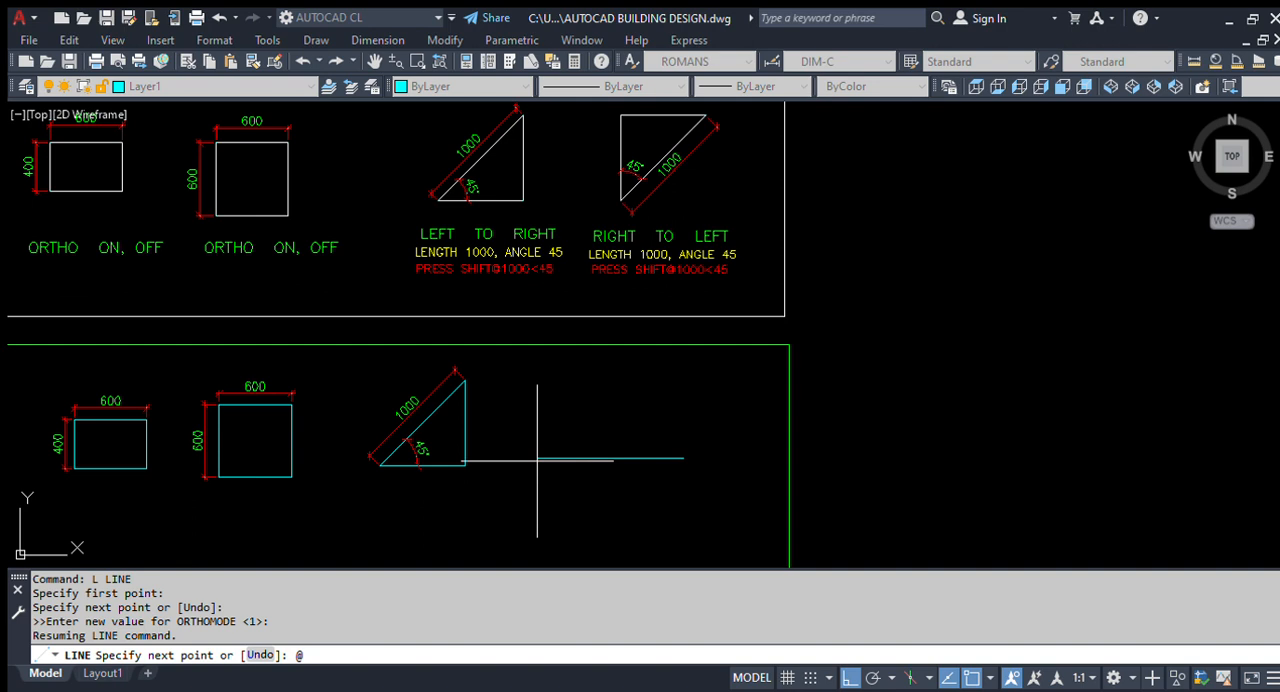
pyautogui.write('000<45')
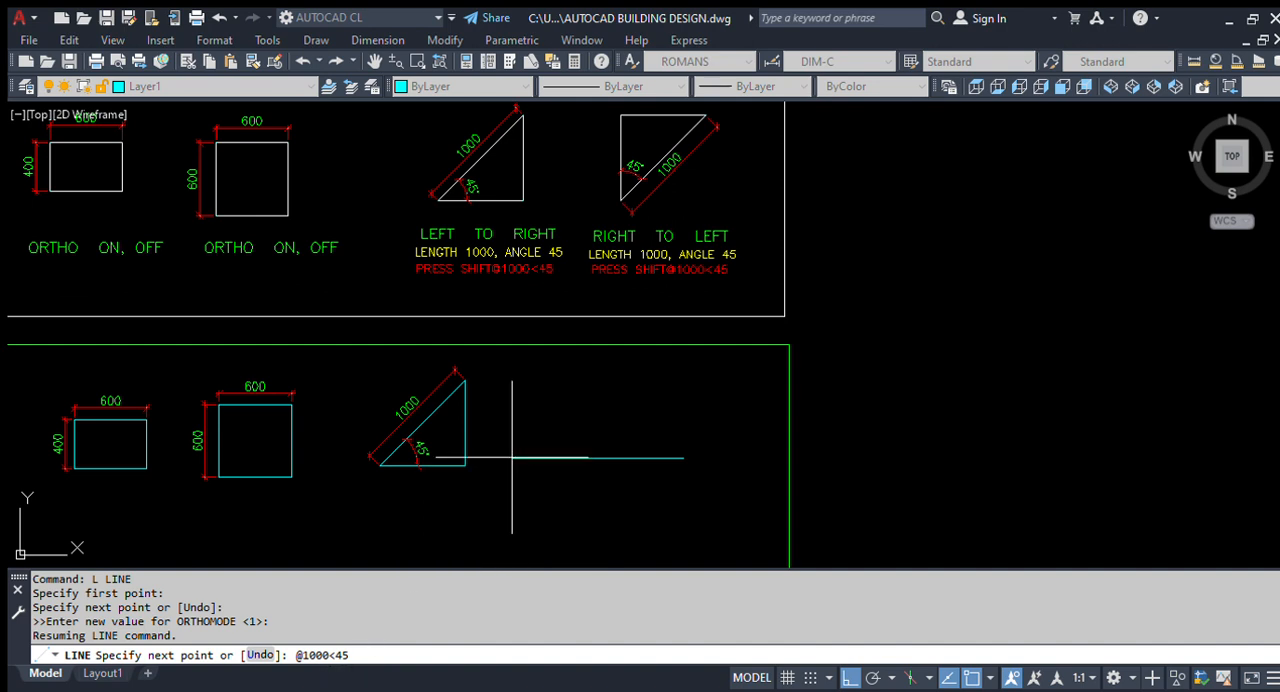
pyautogui.press('Return')
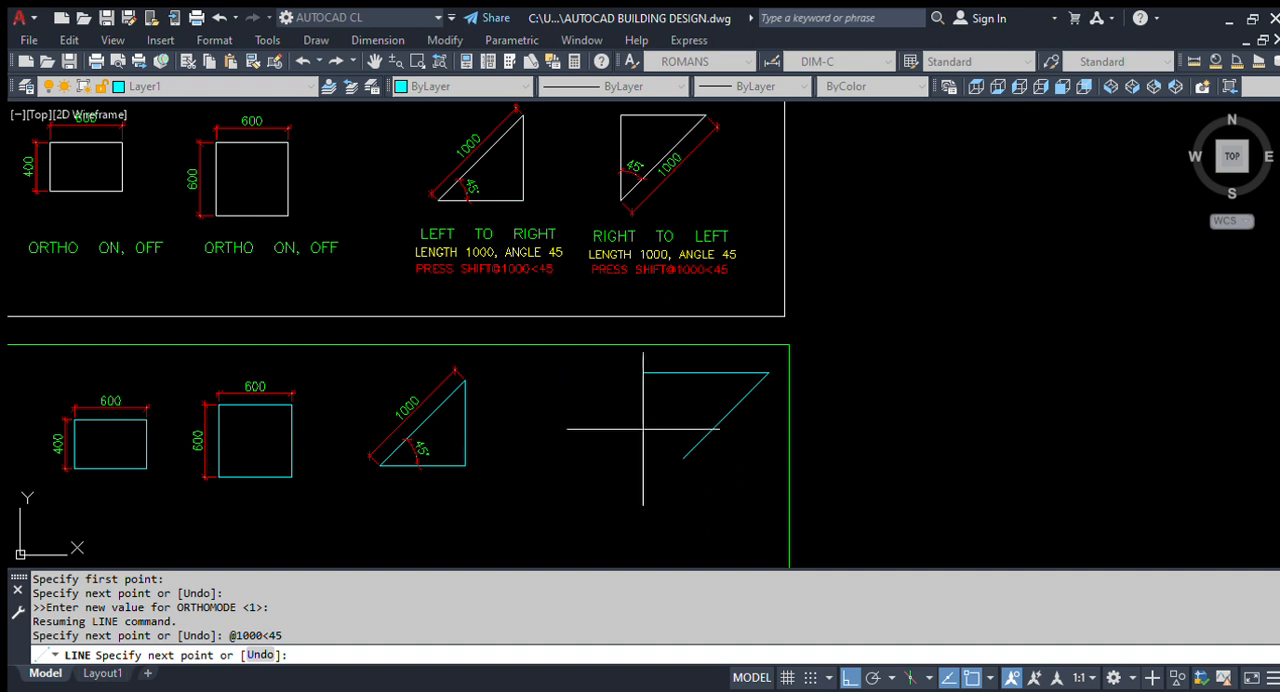
pyautogui.scroll(4, 680, 430)
pyautogui.scroll(-4, 640, 410)
pyautogui.scroll(2, 637, 414)
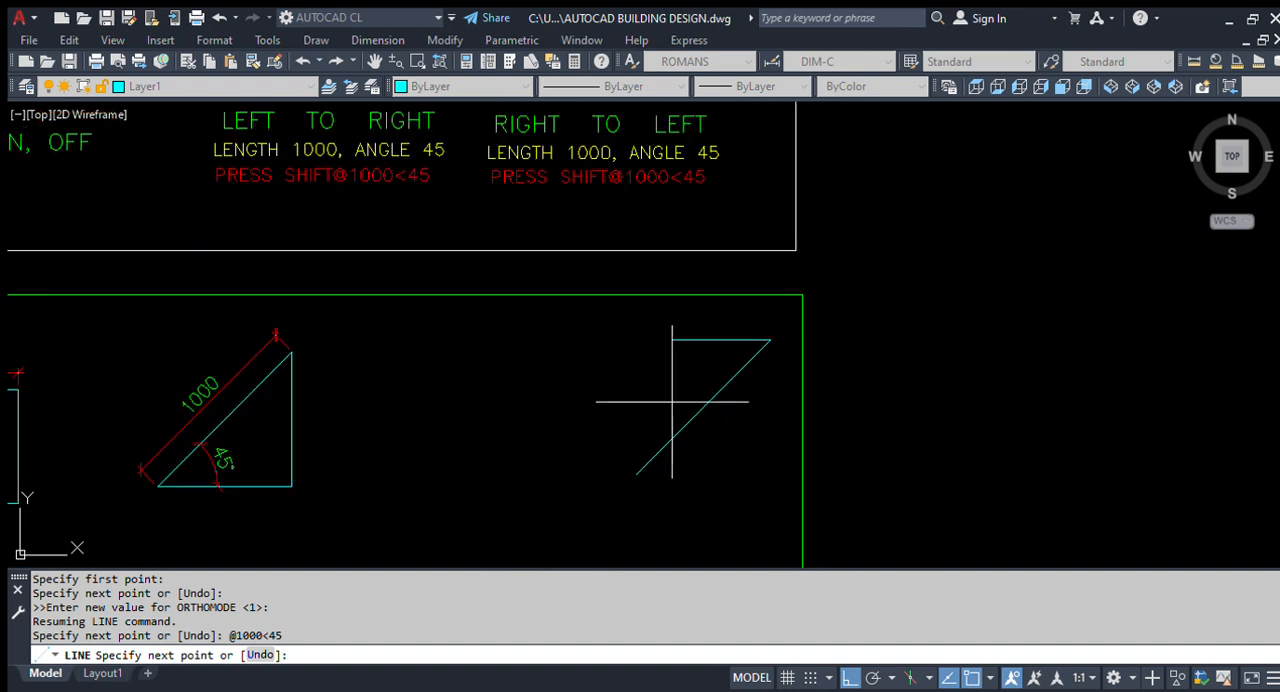
pyautogui.press('Escape')
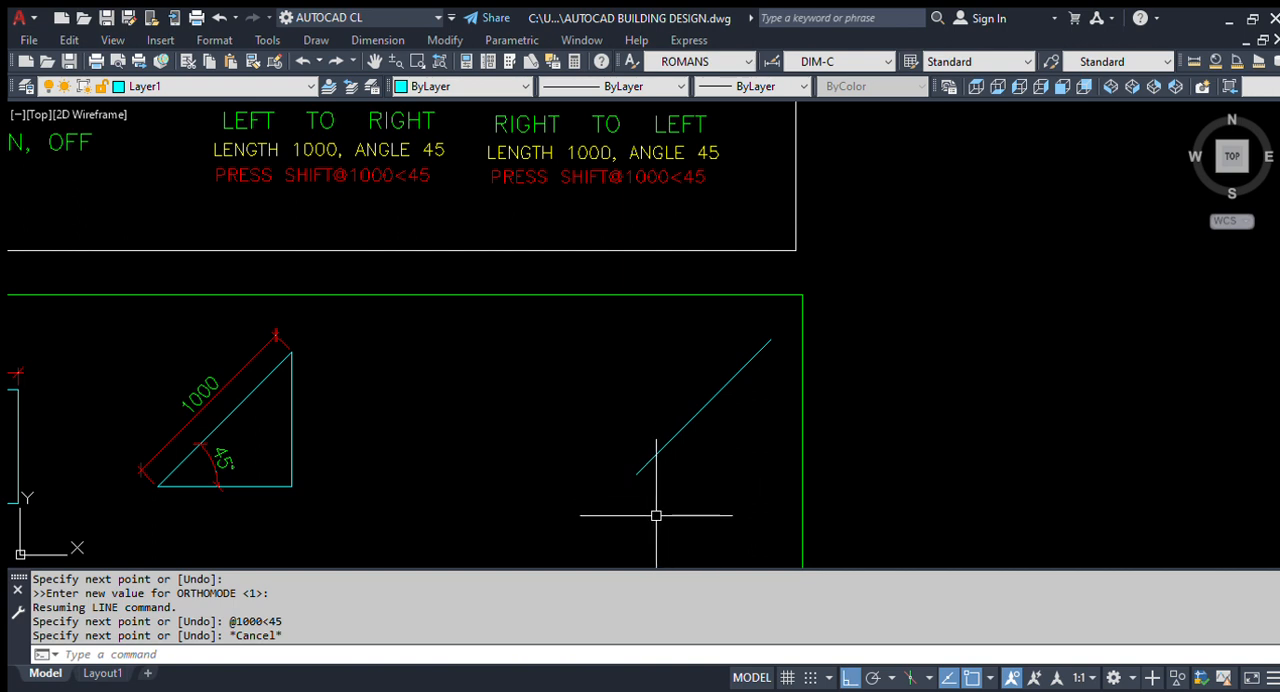
# - Add an aligned dimension to the new sloping line, placed on its lower-right side
pyautogui.write('DAL')
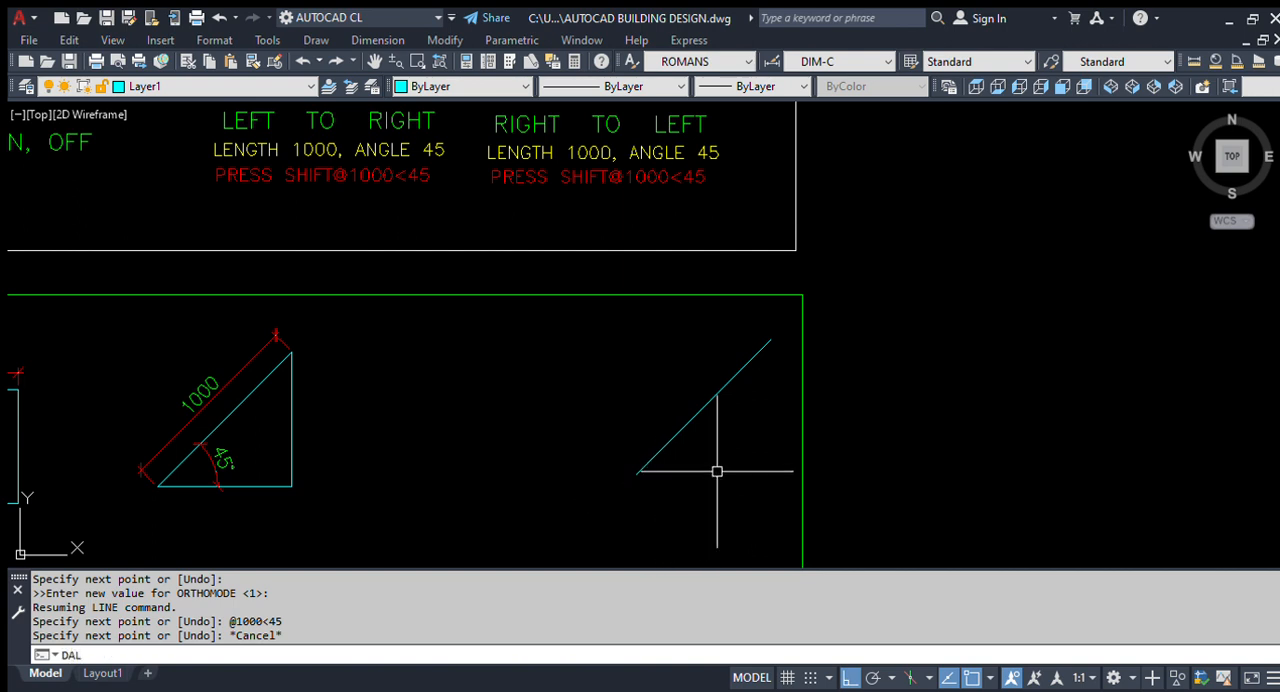
pyautogui.press('Return')
pyautogui.press('Return')
pyautogui.click(690, 420)
pyautogui.click(712, 441)
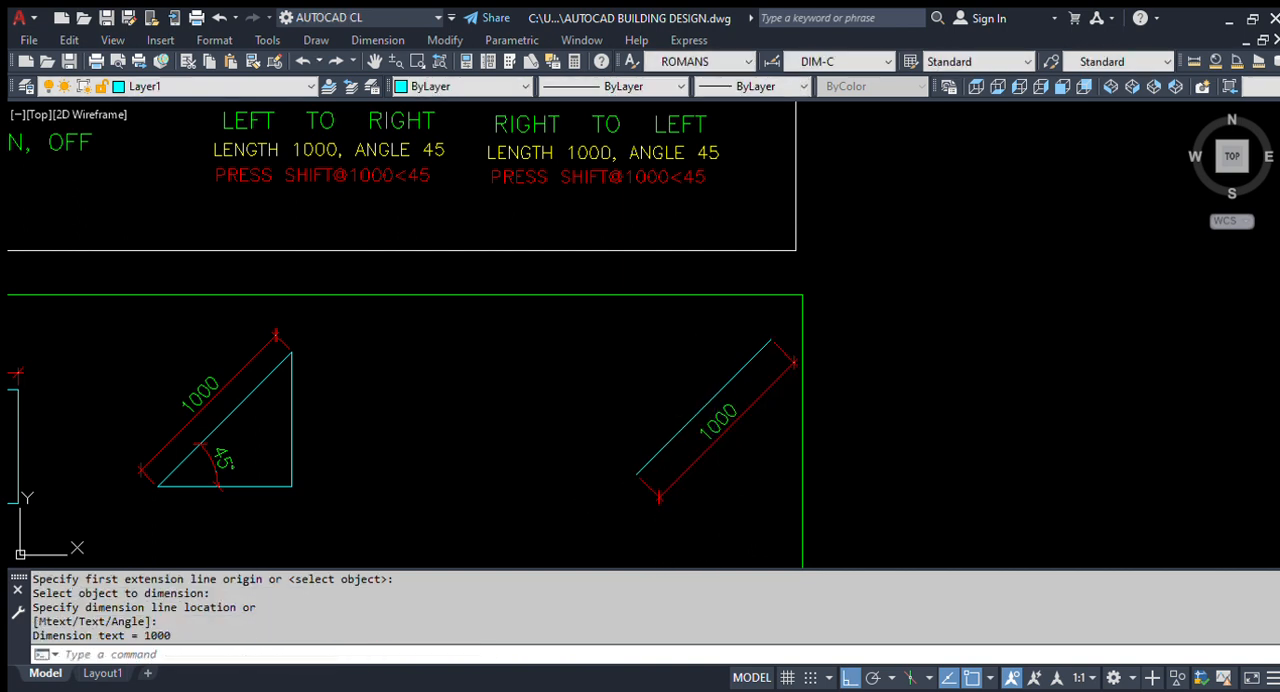
pyautogui.press('Return')
pyautogui.scroll(2, 622, 485)
pyautogui.press('Escape')
# - Draw a vertical line upward from the lower end of the second triangle's sloping line, ending near the height of its upper end
pyautogui.write('L')
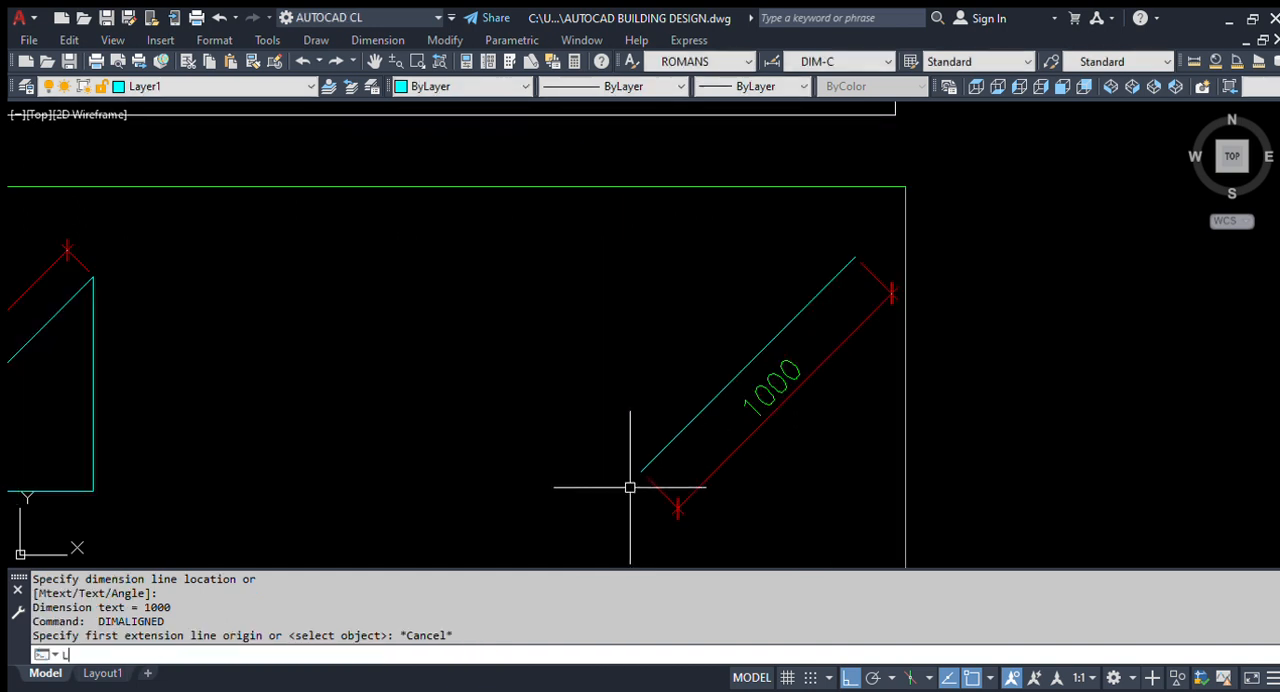
pyautogui.press('Return')
pyautogui.click(641, 470)
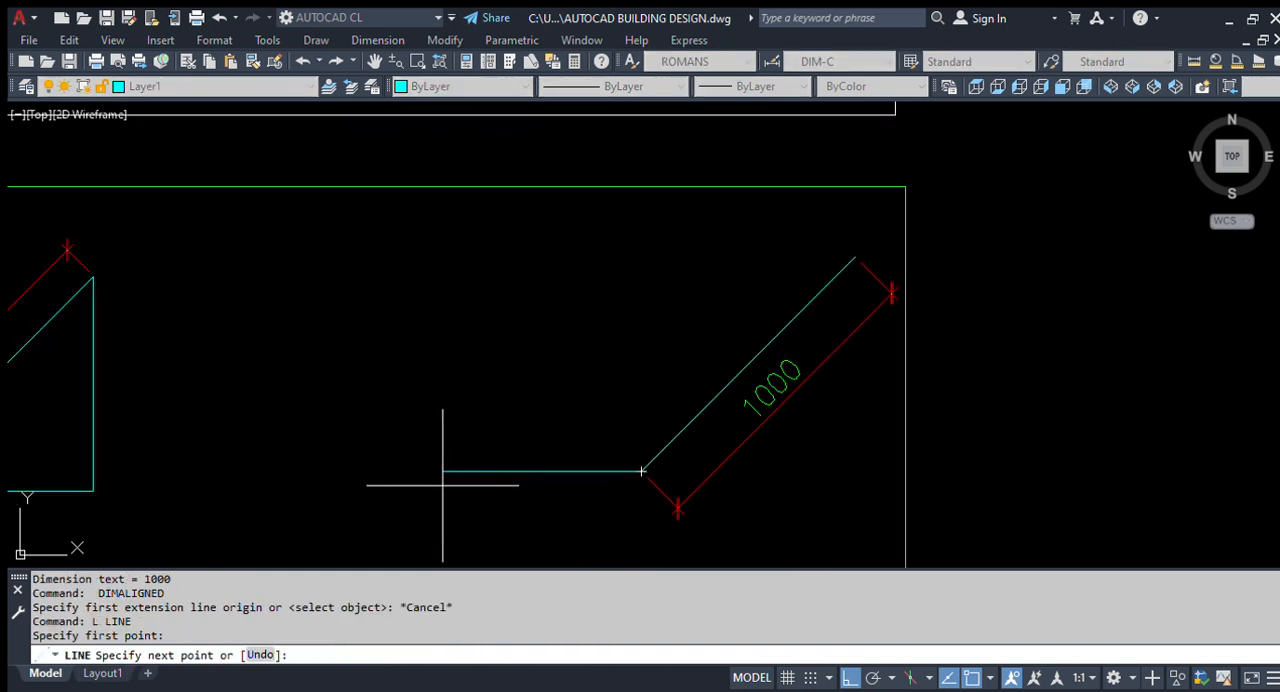
pyautogui.scroll(-3, 500, 470)
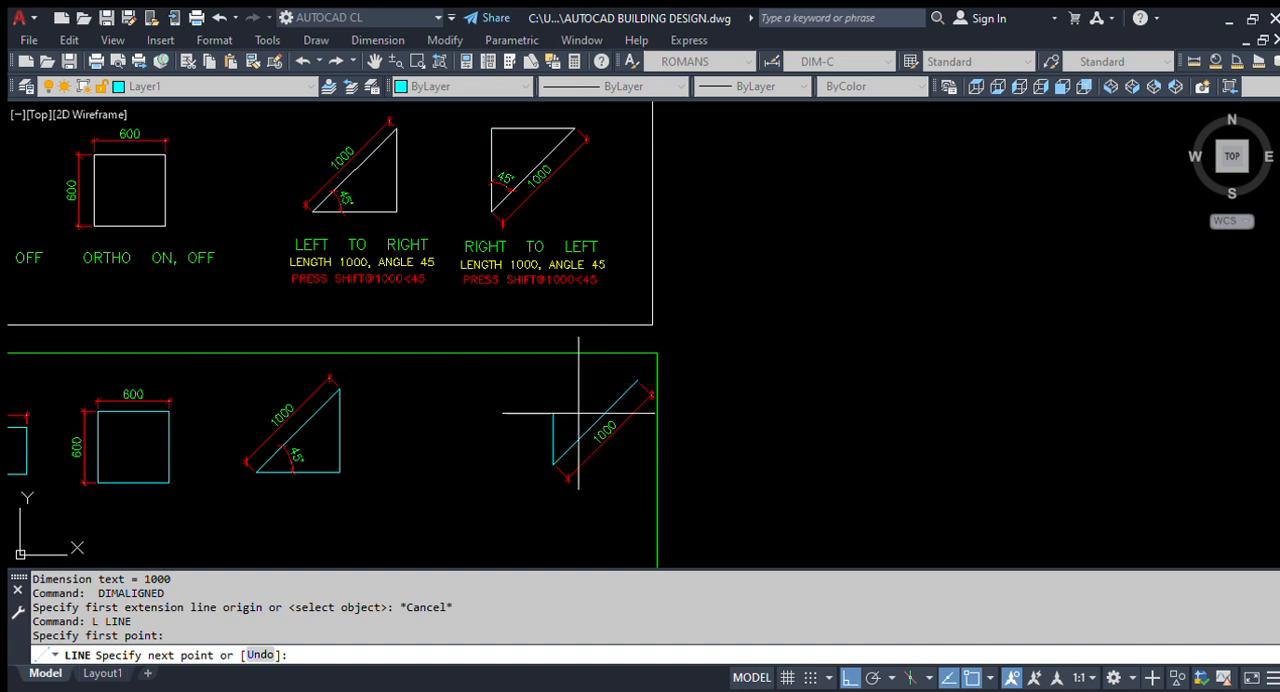
pyautogui.scroll(2, 592, 384)
pyautogui.click(565, 367)
pyautogui.press('Return')
pyautogui.press('Return')
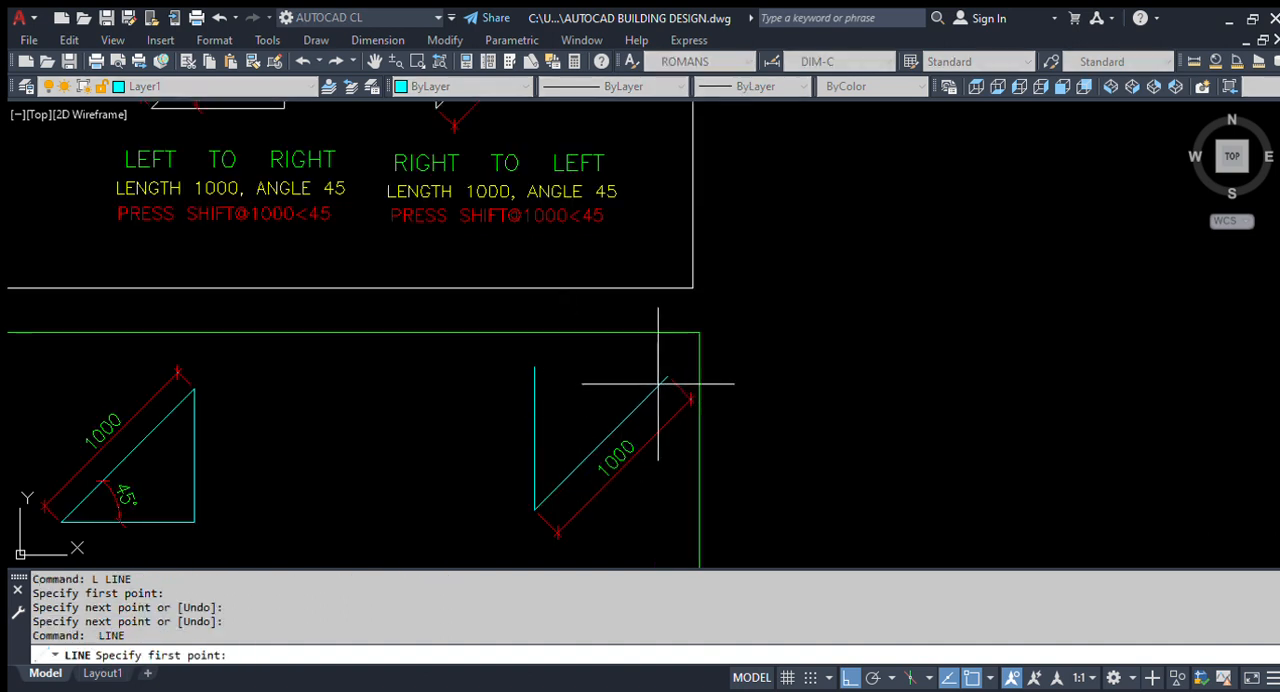
# - Draw a horizontal line from the sloping line's upper end leftward past the vertical side
pyautogui.click(667, 376)
pyautogui.click(495, 380)
pyautogui.press('Escape')
# - Fillet the crossing vertical and horizontal lines into a sharp upper-left corner, removing the overhanging ends
pyautogui.scroll(3, 497, 390)
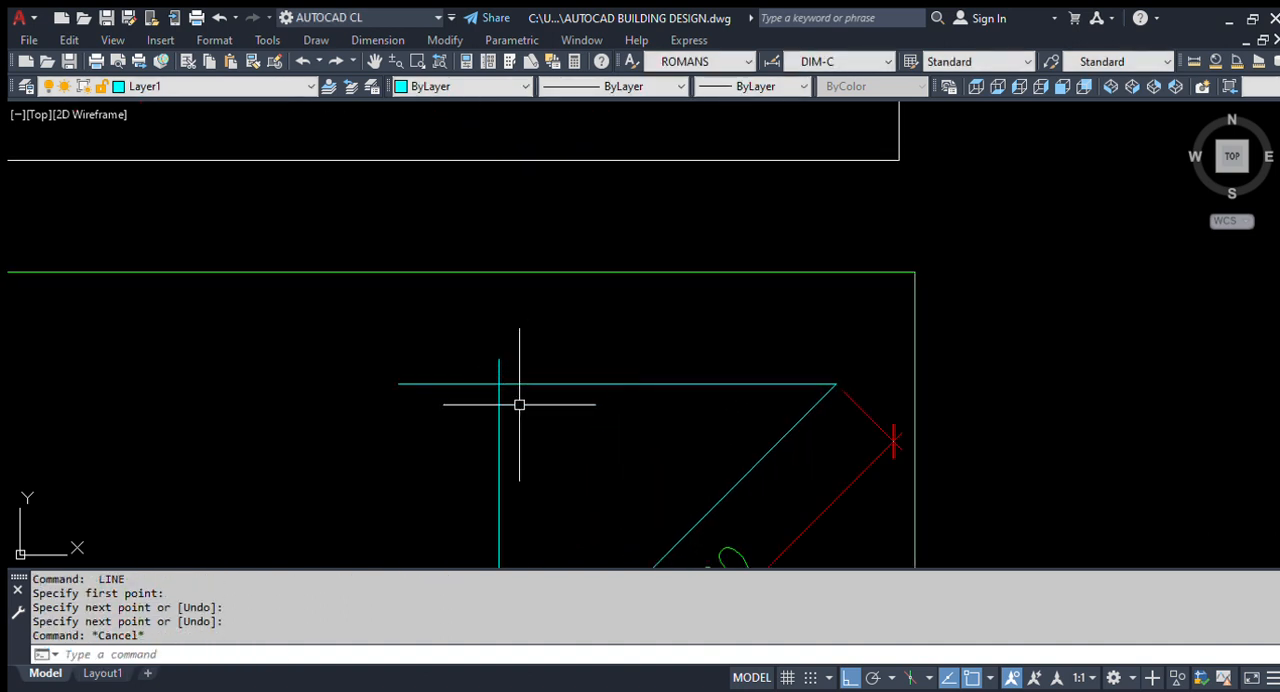
pyautogui.write('f')
pyautogui.press('Return')
pyautogui.click(505, 399)
pyautogui.click(500, 404)
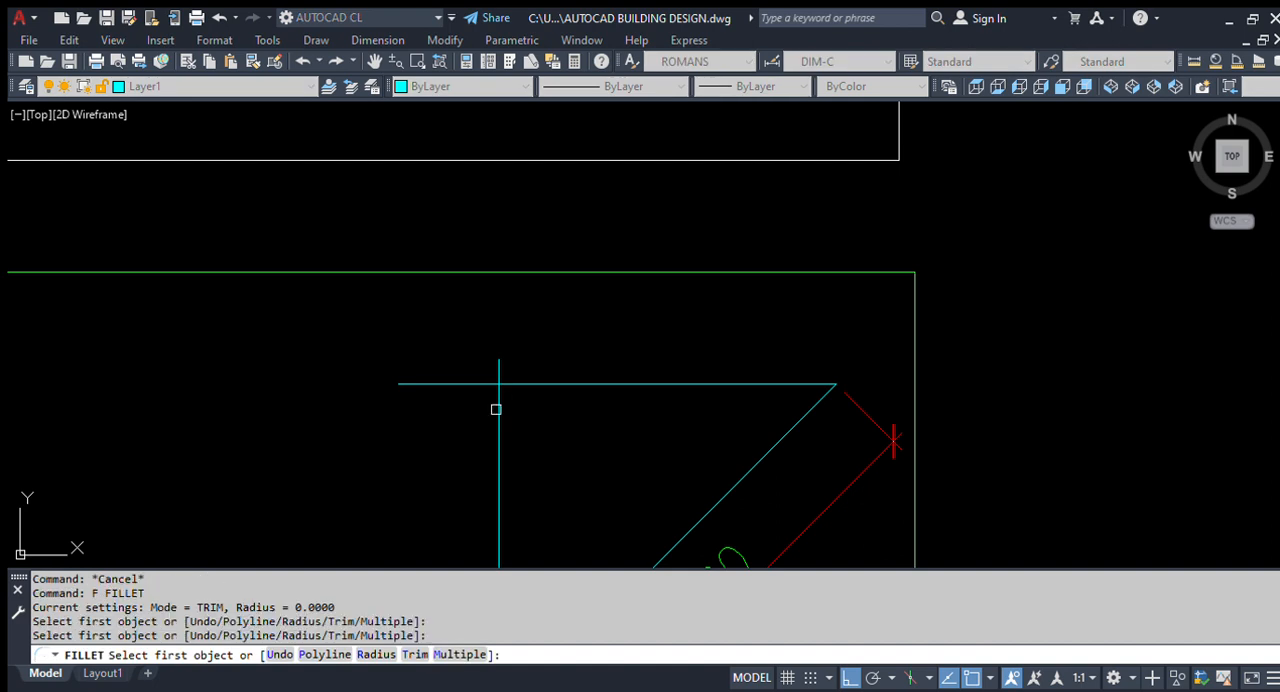
pyautogui.click(505, 395)
pyautogui.click(503, 397)
pyautogui.click(515, 383)
pyautogui.scroll(-3, 543, 341)
pyautogui.scroll(3, 523, 434)
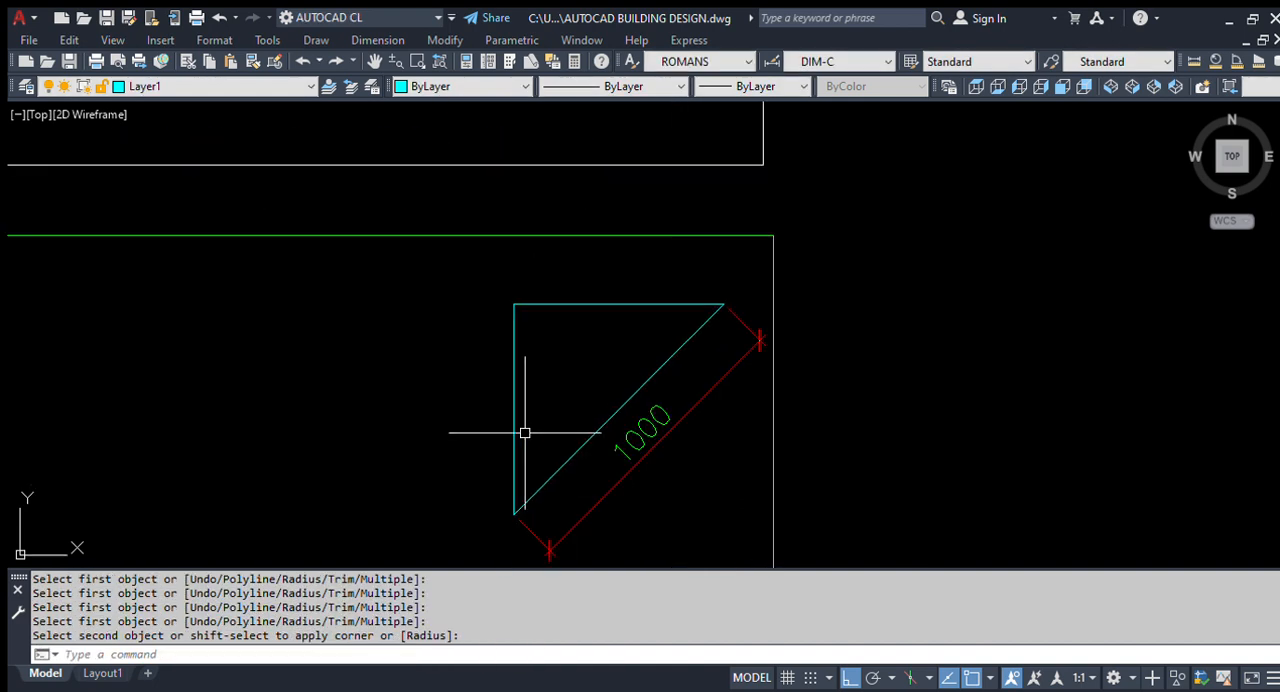
pyautogui.press('Escape')
# - Add an angular dimension between the second triangle's vertical side and sloping line, placed inside the triangle
pyautogui.scroll(-3, 531, 426)
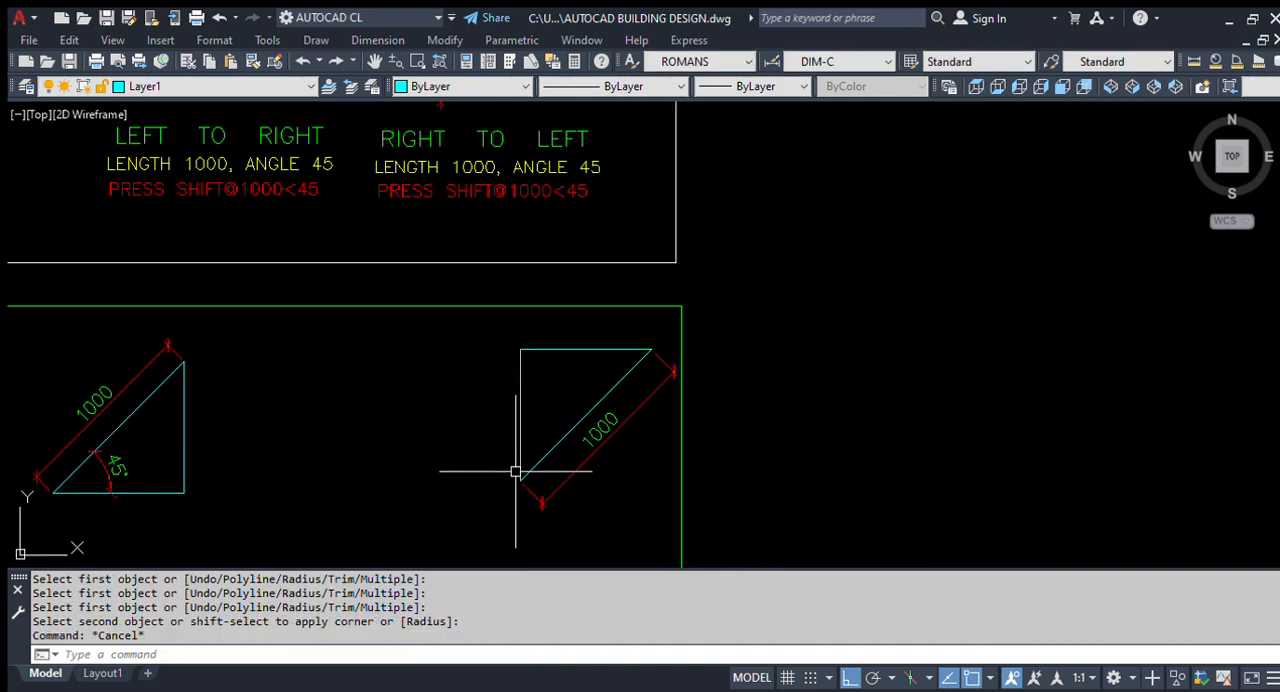
pyautogui.write('D')
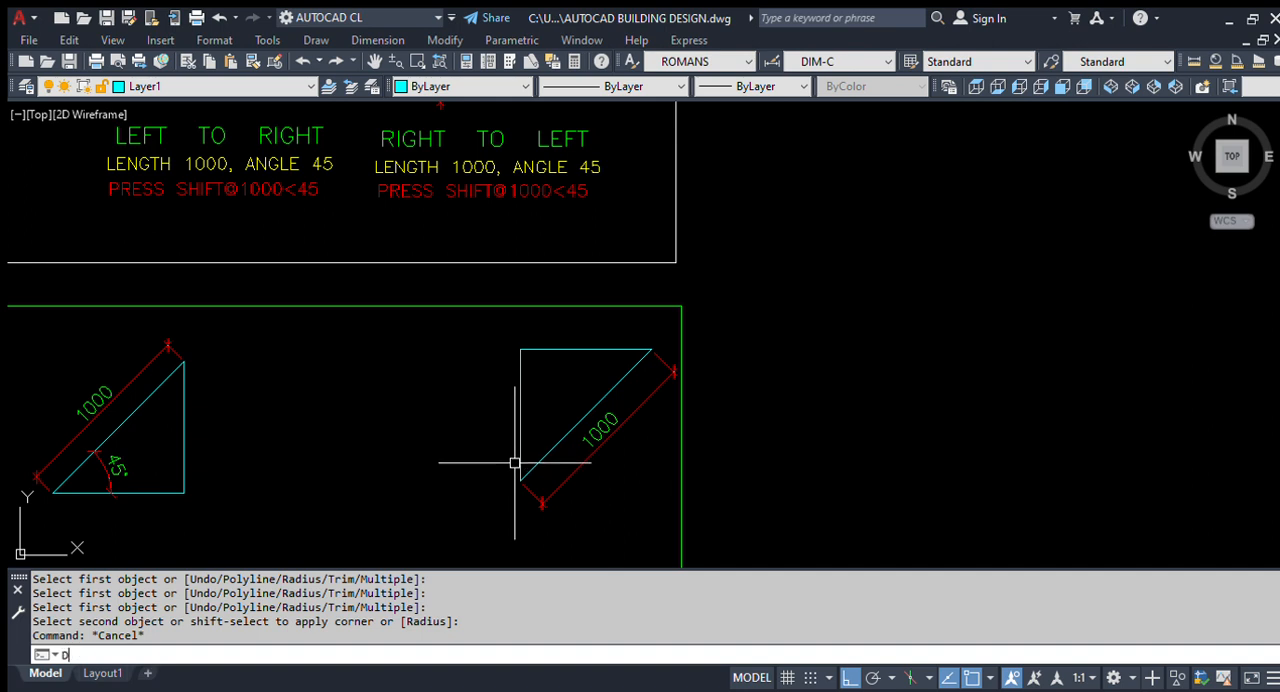
pyautogui.write('AN')
pyautogui.press('Return')
pyautogui.click(520, 442)
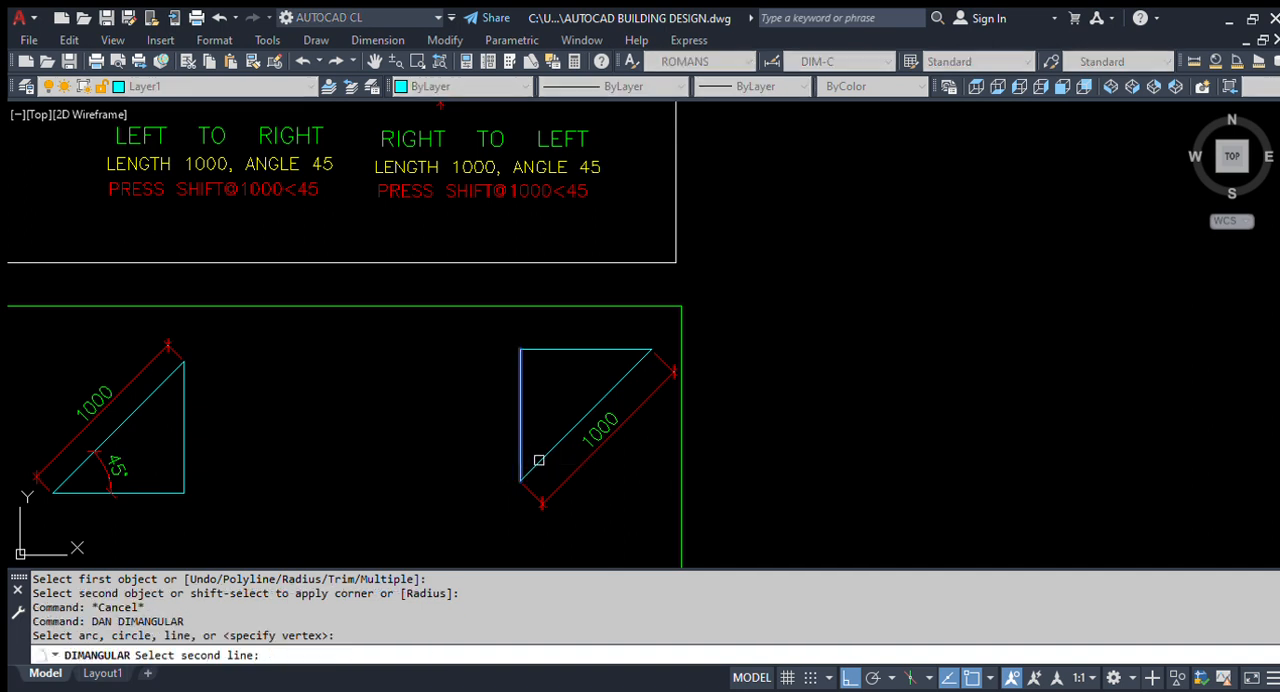
pyautogui.click(540, 455)
pyautogui.scroll(3, 548, 435)
pyautogui.click(545, 430)
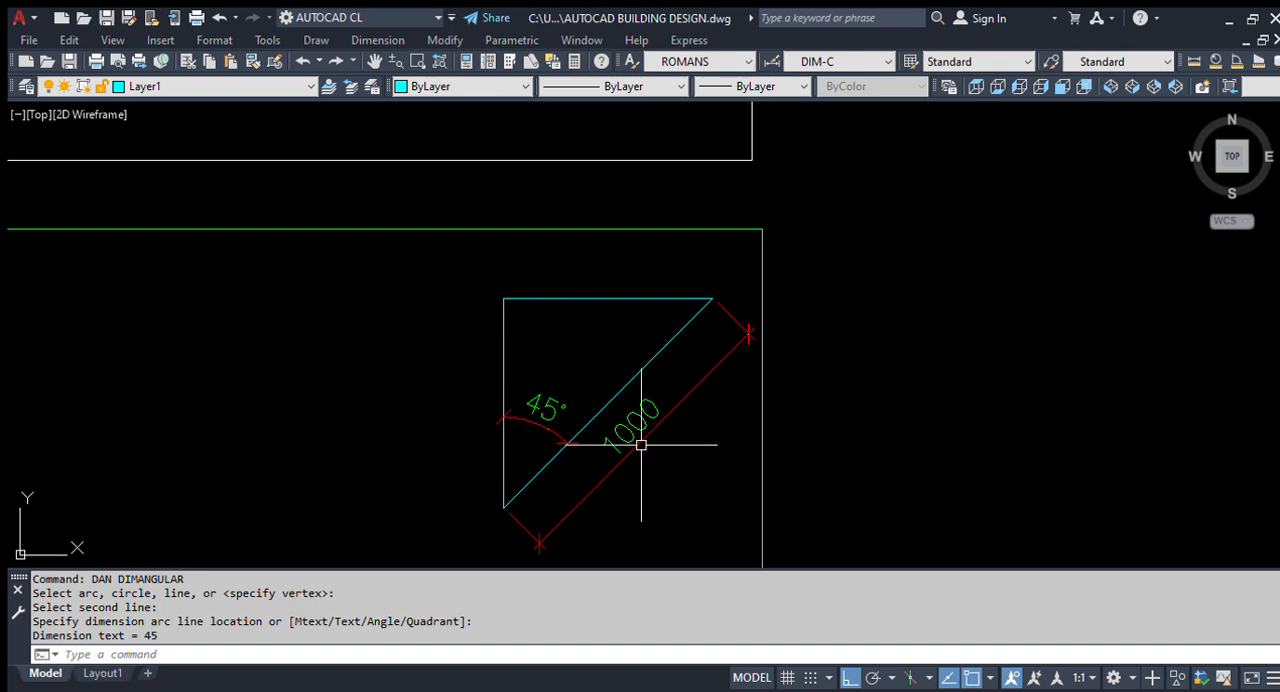
# - Move the second triangle with its dimensions leftward, closer to the first triangle, with Ortho turned off
pyautogui.scroll(-2, 630, 443)
pyautogui.scroll(-2, 654, 380)
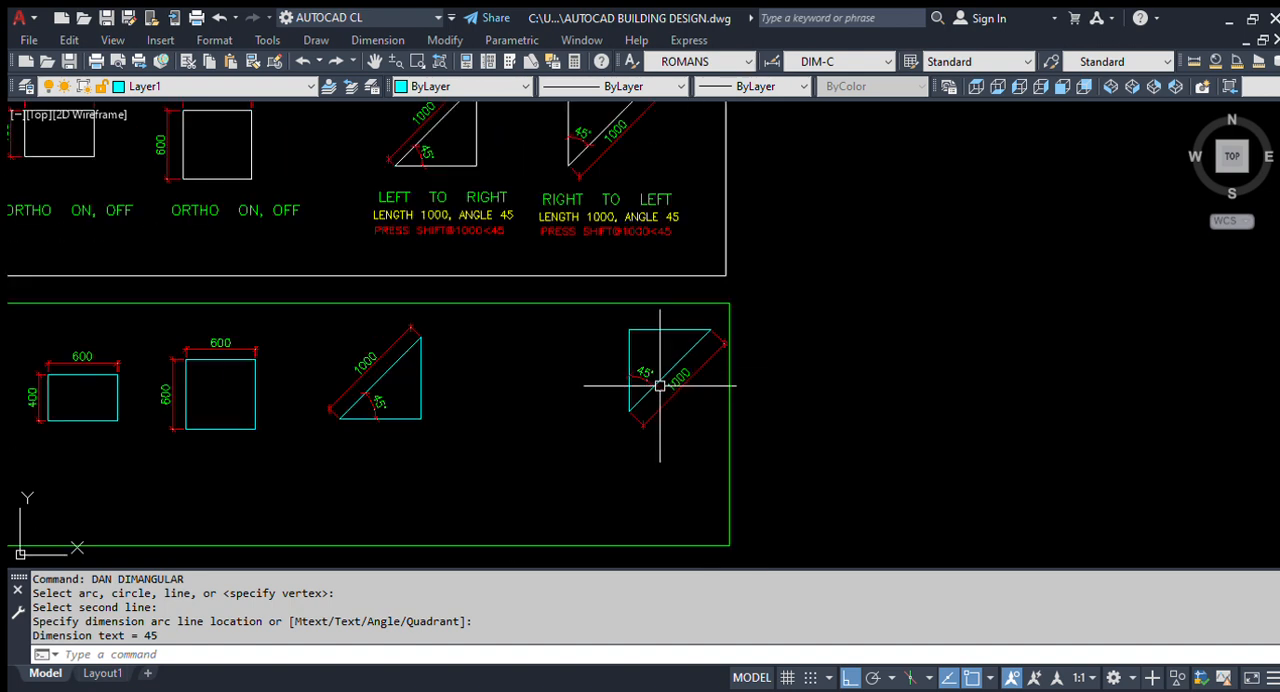
pyautogui.scroll(4, 700, 396)
pyautogui.write('M')
pyautogui.press('Return')
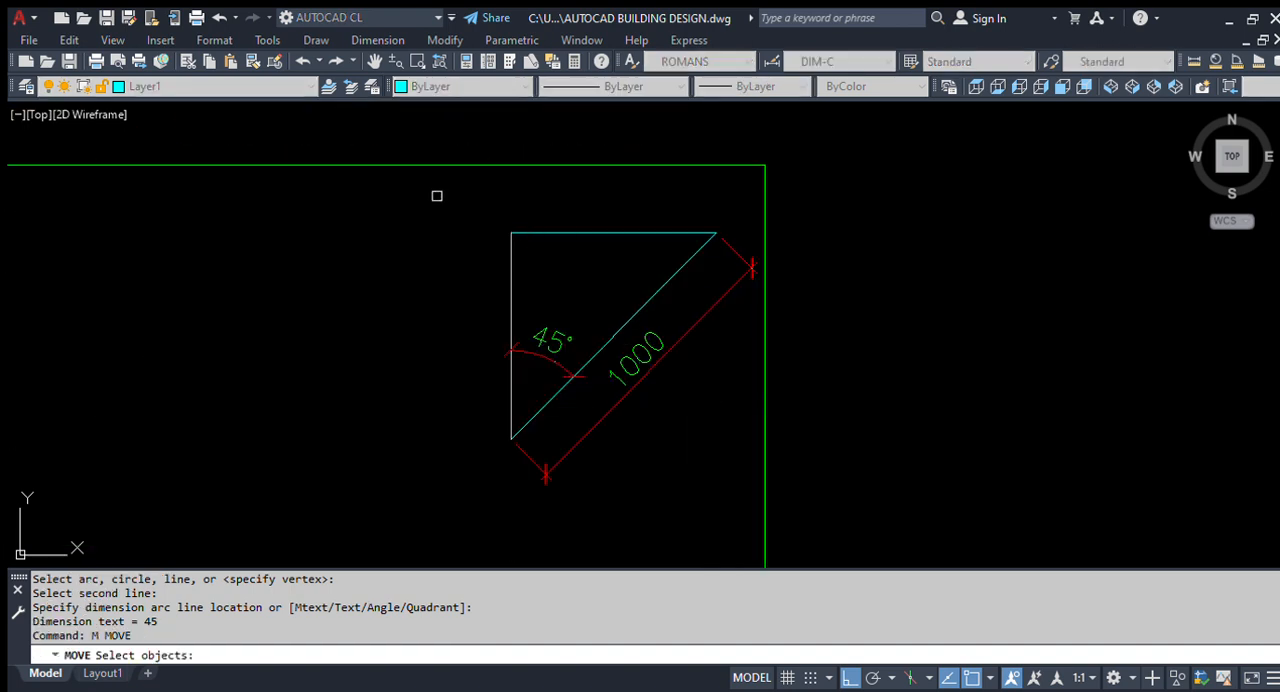
pyautogui.click(434, 194)
pyautogui.click(818, 502)
pyautogui.press('Return')
pyautogui.click(717, 430)
pyautogui.scroll(-3, 640, 440)
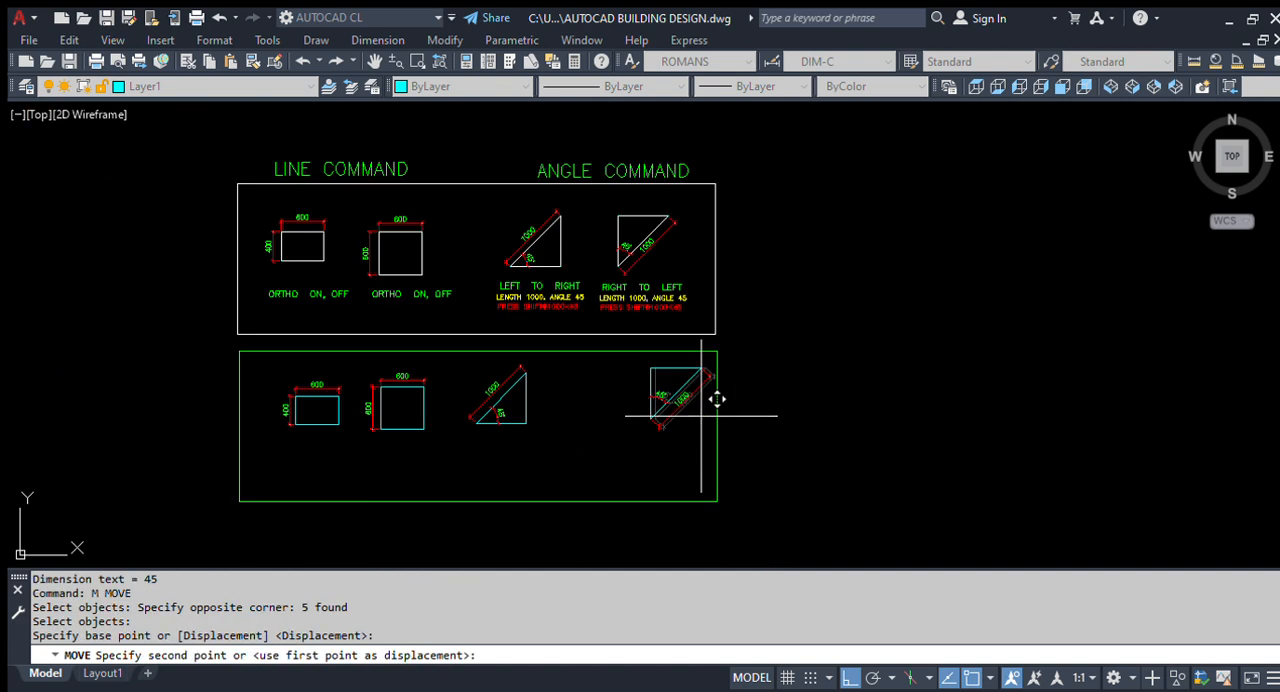
pyautogui.scroll(2, 666, 429)
pyautogui.press('F8')
pyautogui.click(585, 403)
pyautogui.scroll(4, 585, 403)
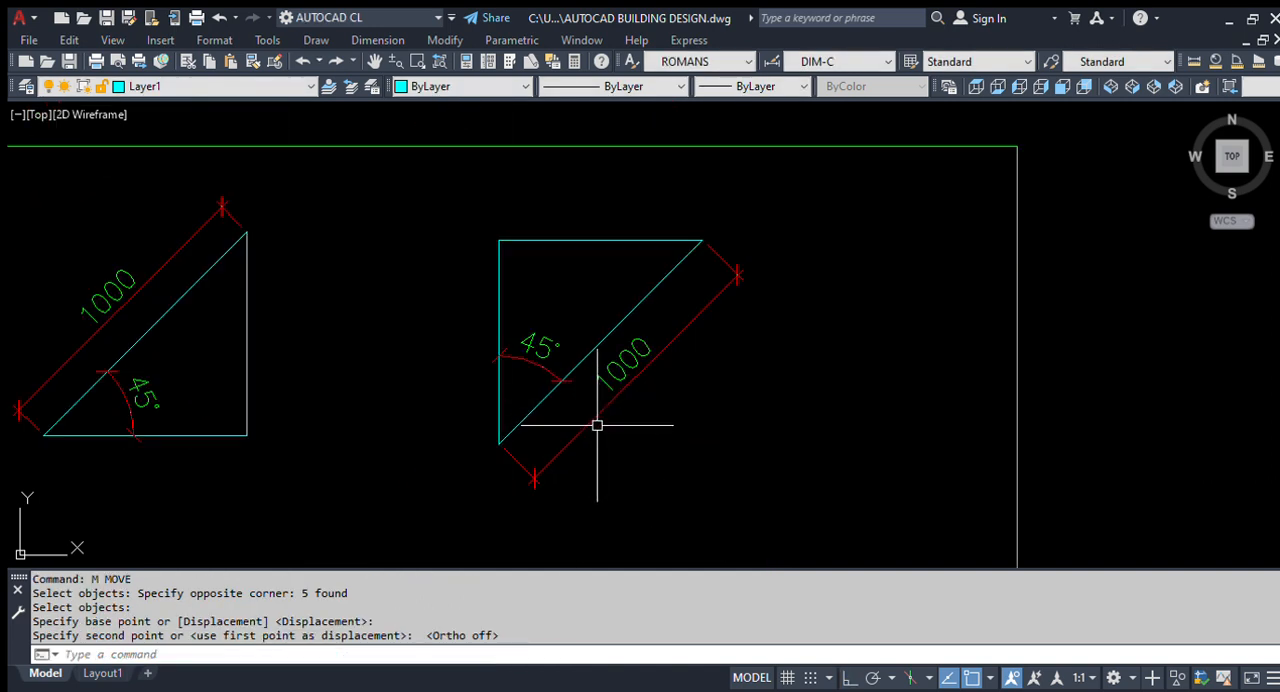
# - Add an angular dimension between the second triangle's sloping line and horizontal top side, placed inside the upper-right corner
pyautogui.scroll(2, 629, 229)
pyautogui.scroll(-2, 715, 288)
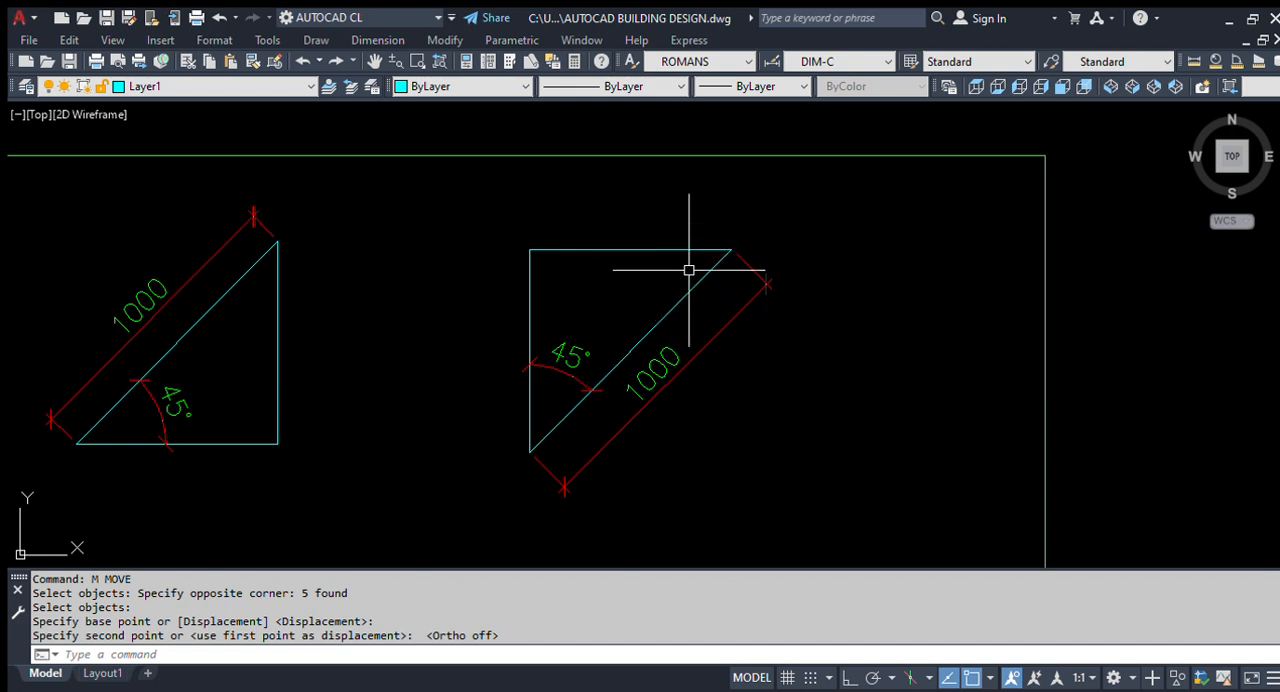
pyautogui.click(623, 249)
pyautogui.press('Escape')
pyautogui.write('dan')
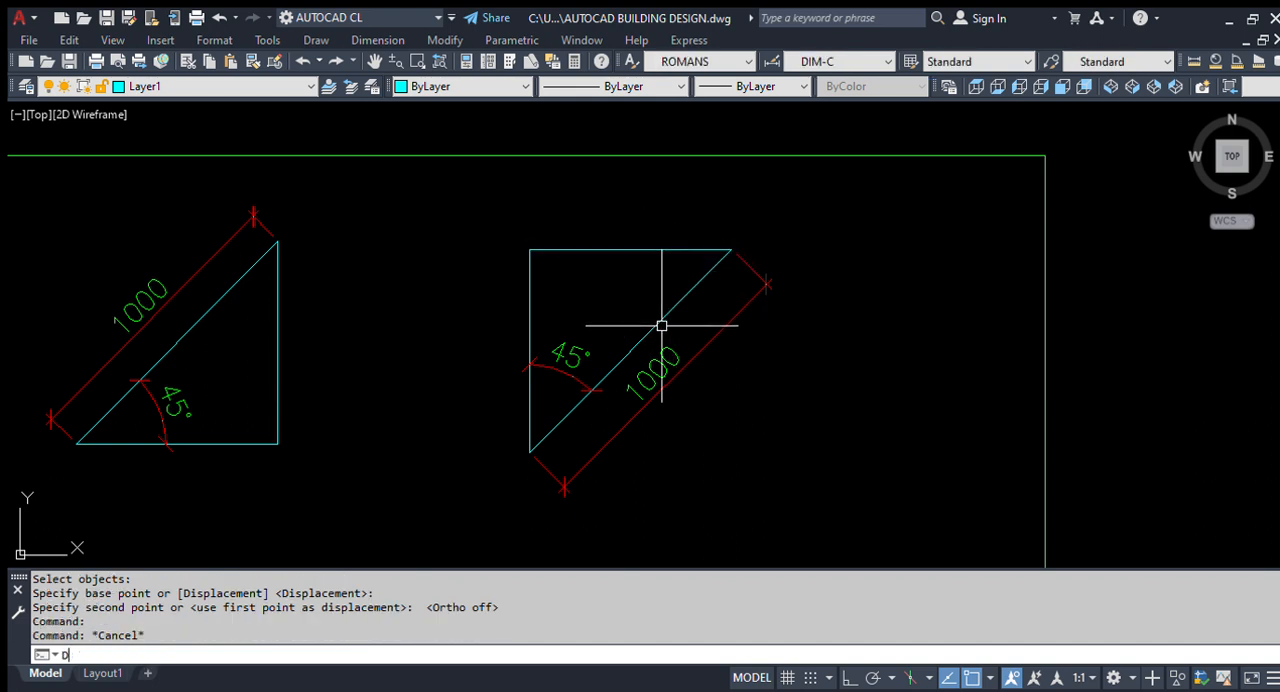
pyautogui.press('Return')
pyautogui.click(689, 291)
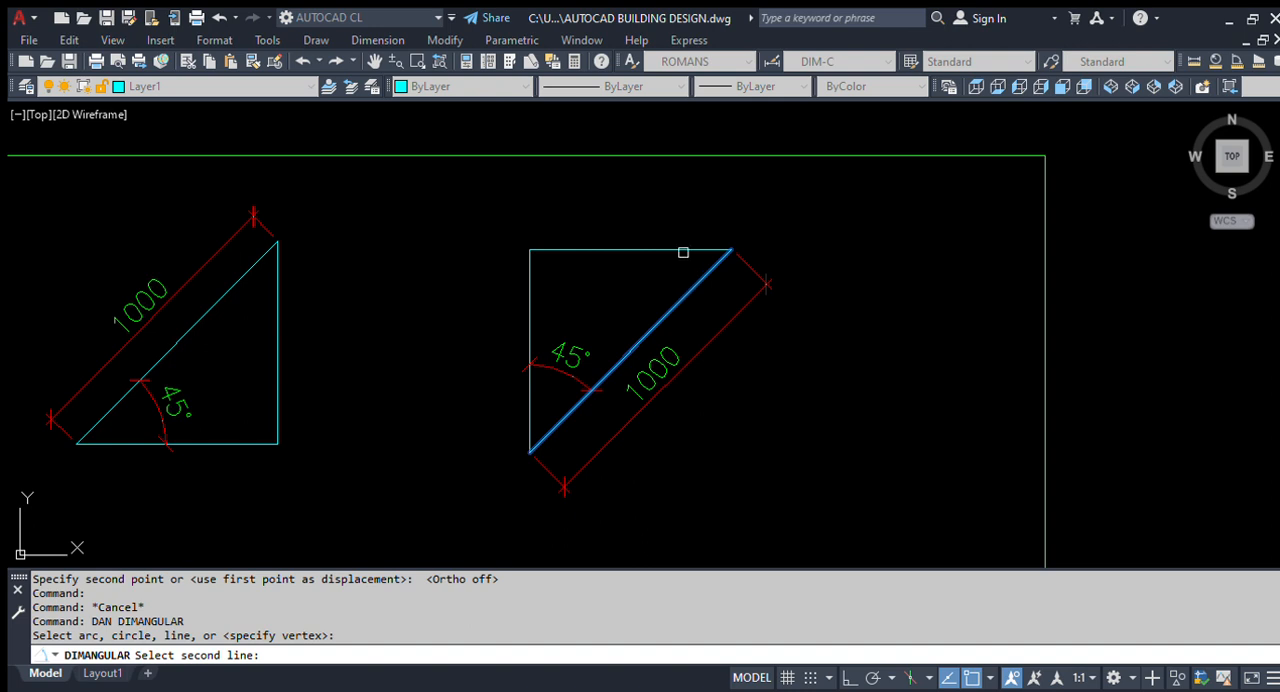
pyautogui.click(683, 252)
pyautogui.scroll(2, 663, 251)
pyautogui.click(660, 235)
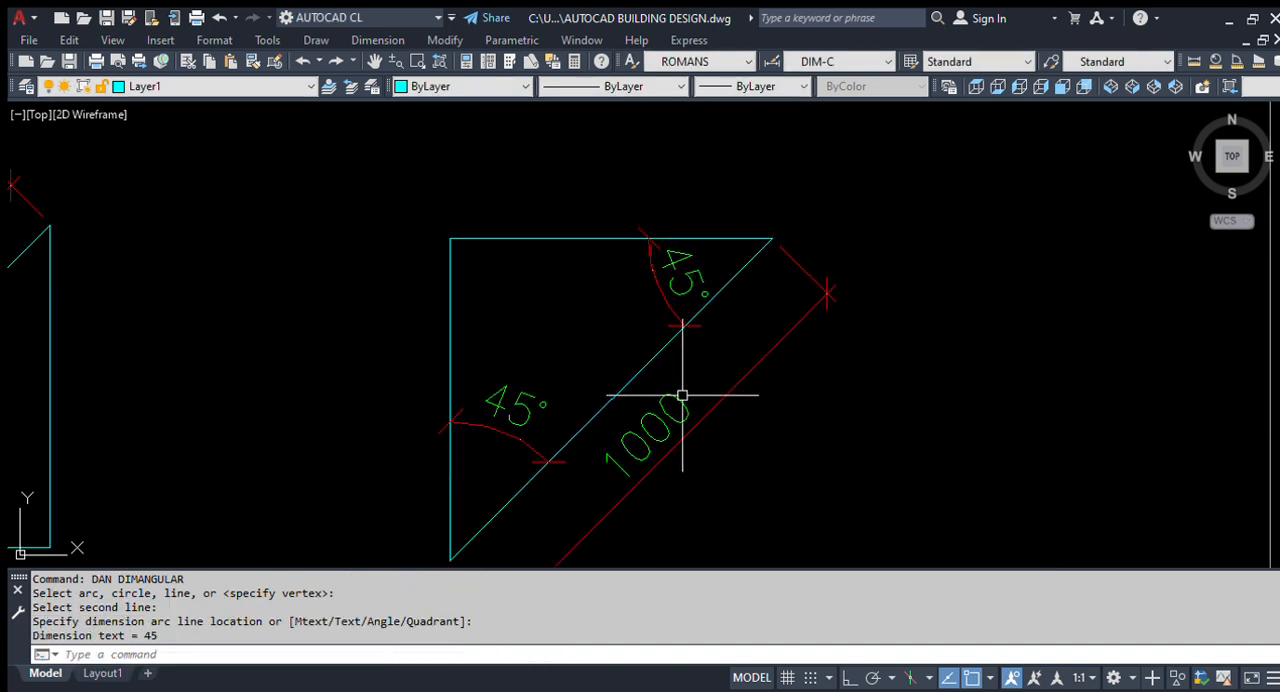
pyautogui.scroll(-5, 630, 326)
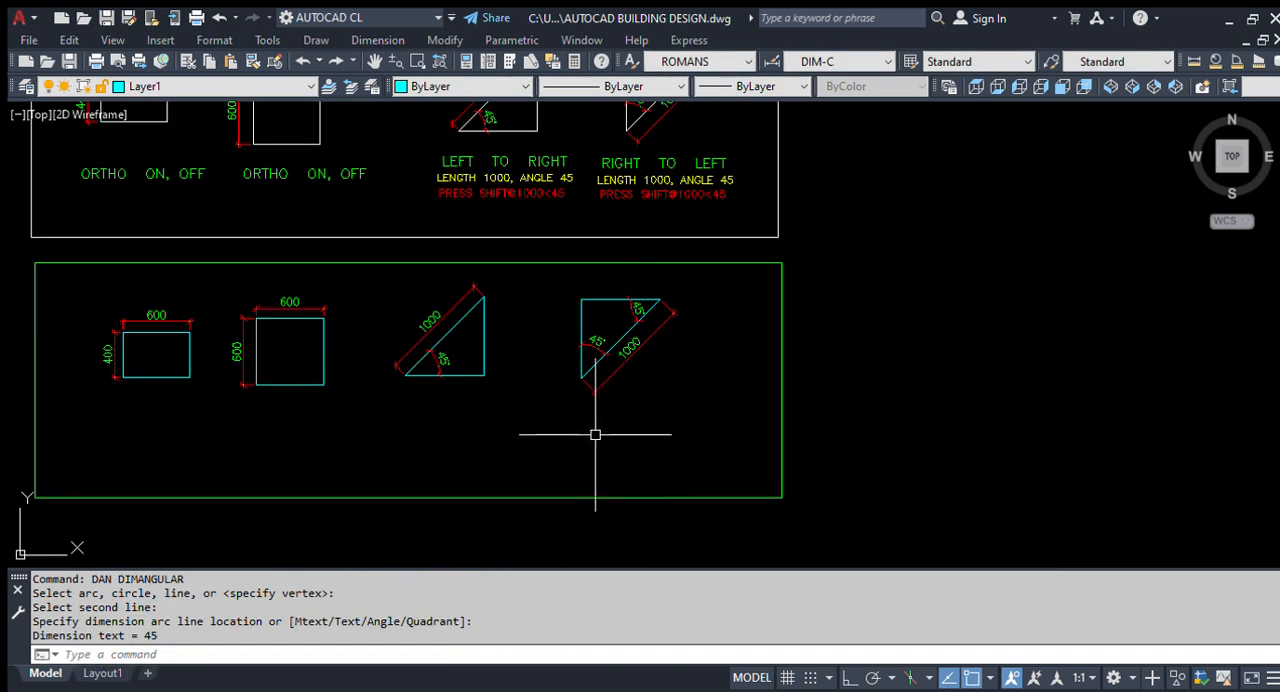
pyautogui.moveTo(625, 378); pyautogui.dragTo(686, 431, button='middle')
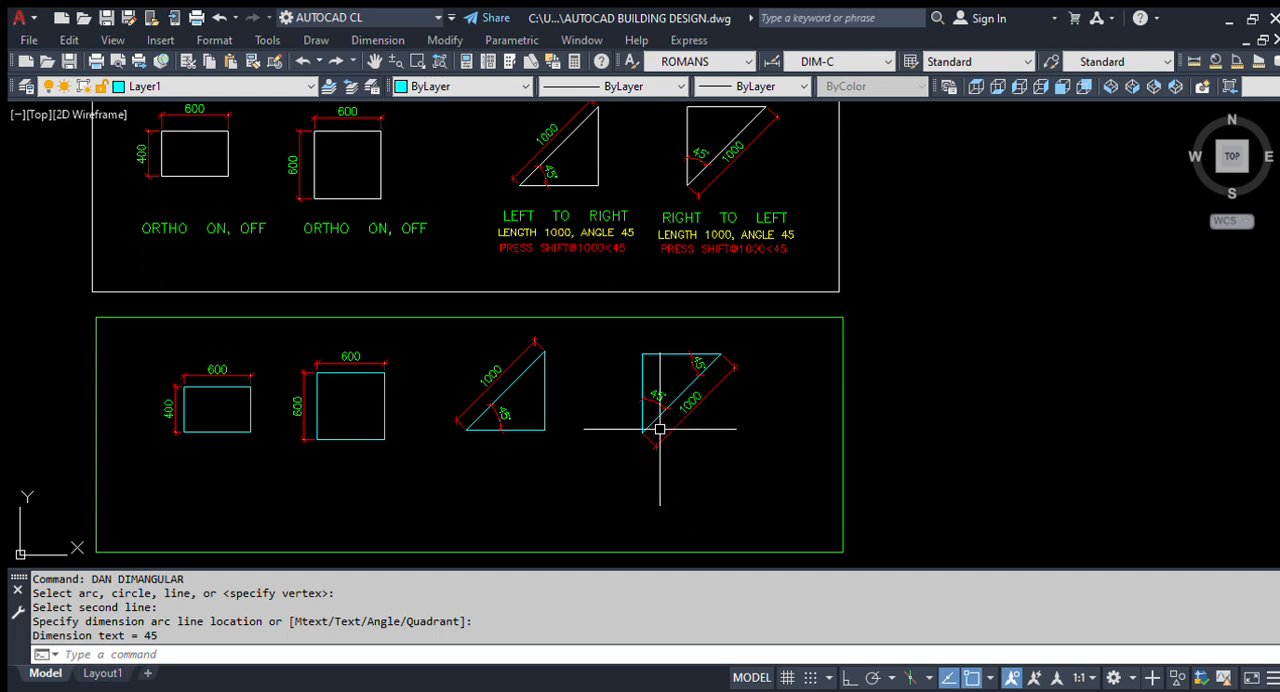